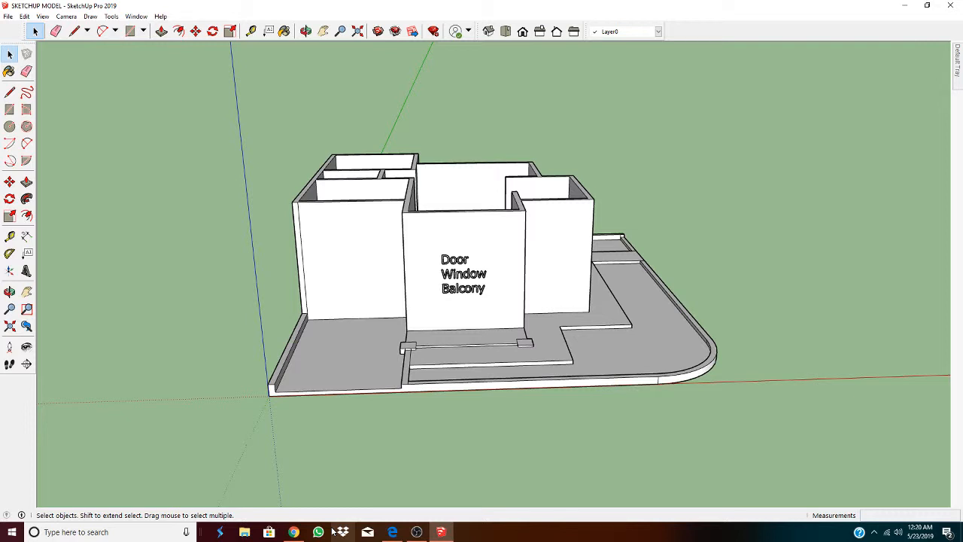
Step: Delete the "Door Window Balcony" text from the front wall
{"action": "left_click", "coordinate": [466, 280]}
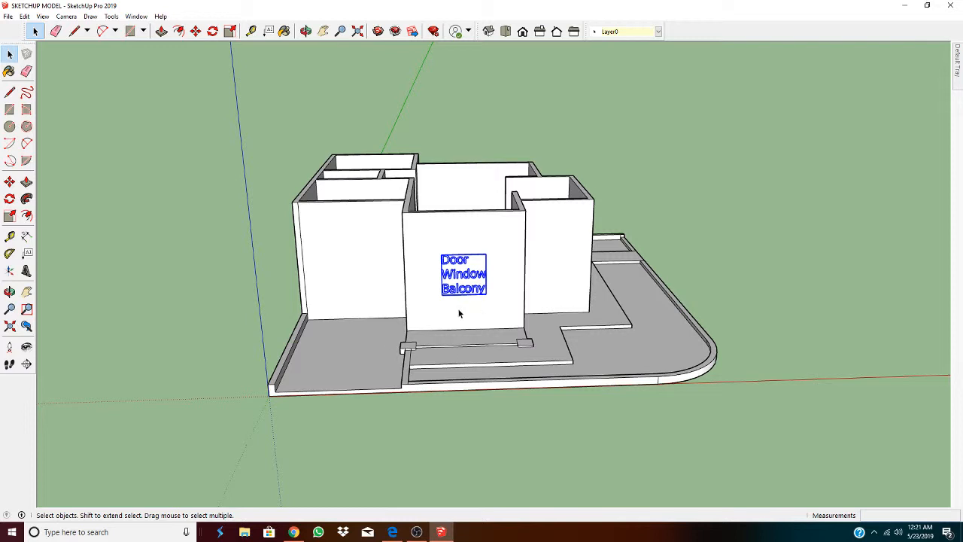
{"action": "key", "text": "Delete"}
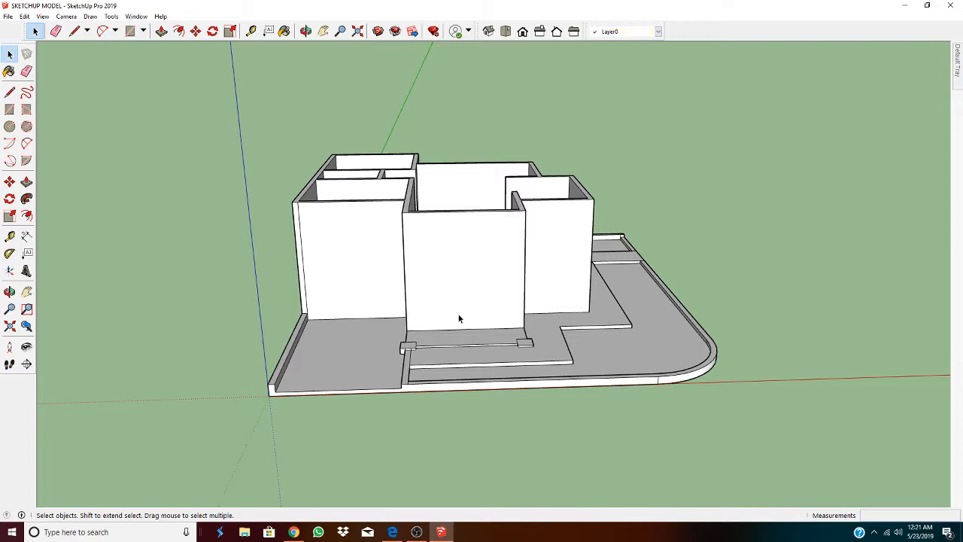
Step: Draw a 27.5 by 27.5 cm square on one front column base and a matching rectangle on the other, completing the balcony outline's corners
{"action": "middle_click_drag", "start_coordinate": [609, 286], "coordinate": [577, 352]}
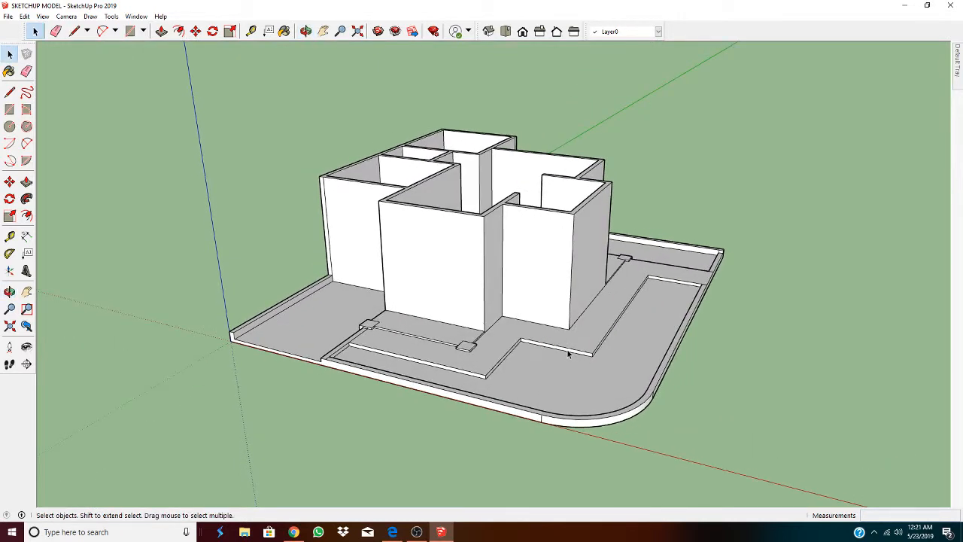
{"action": "middle_click_drag", "start_coordinate": [549, 356], "coordinate": [606, 364]}
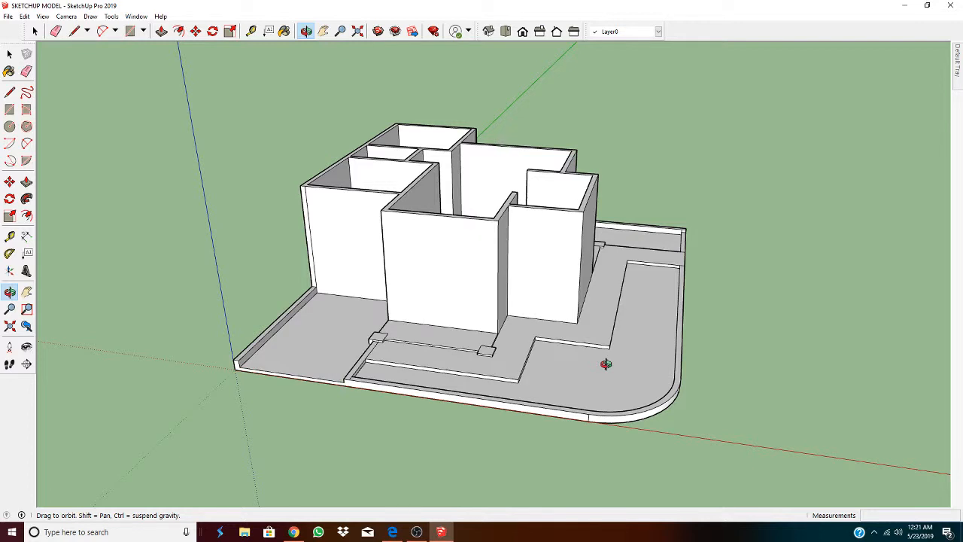
{"action": "middle_click_drag", "start_coordinate": [606, 364], "coordinate": [609, 365]}
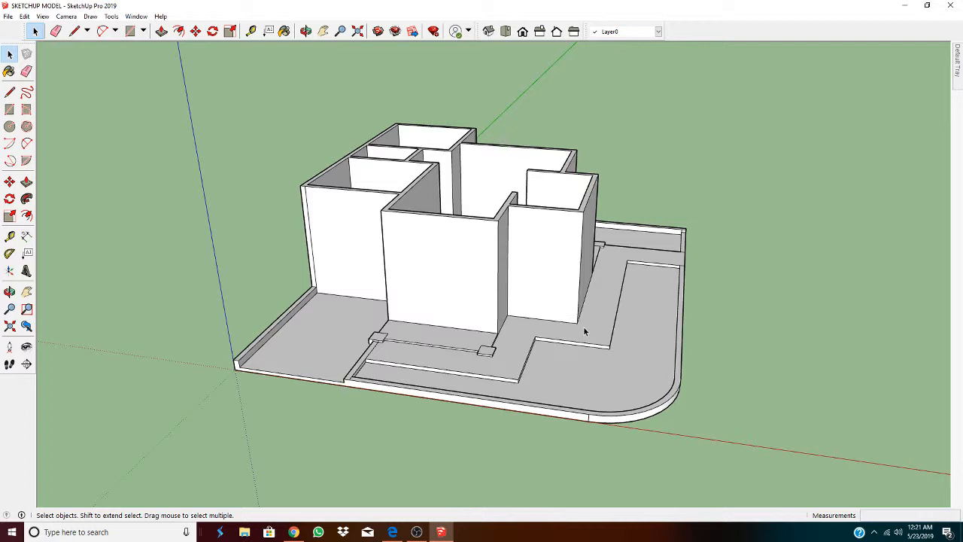
{"action": "middle_click_drag", "start_coordinate": [584, 330], "coordinate": [464, 376]}
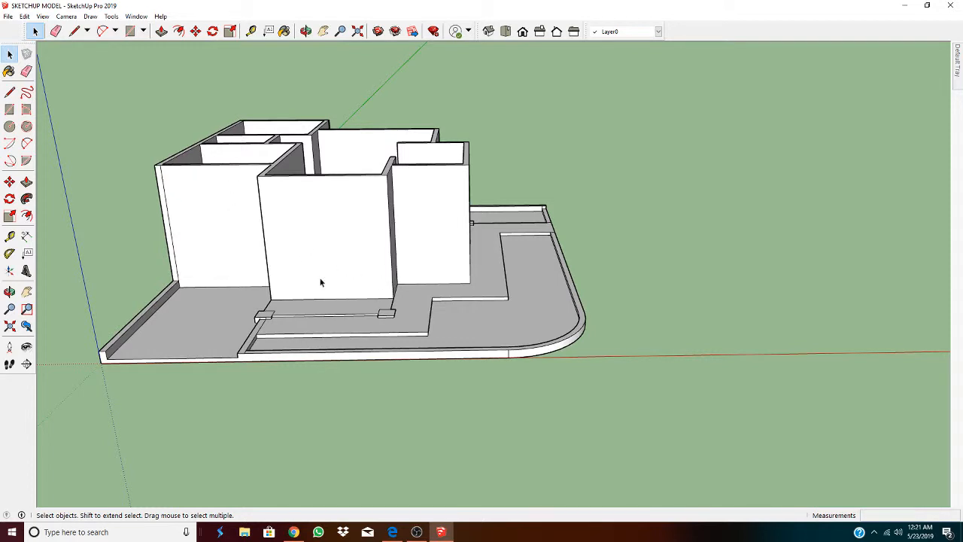
{"action": "middle_click_drag", "start_coordinate": [344, 312], "coordinate": [354, 286]}
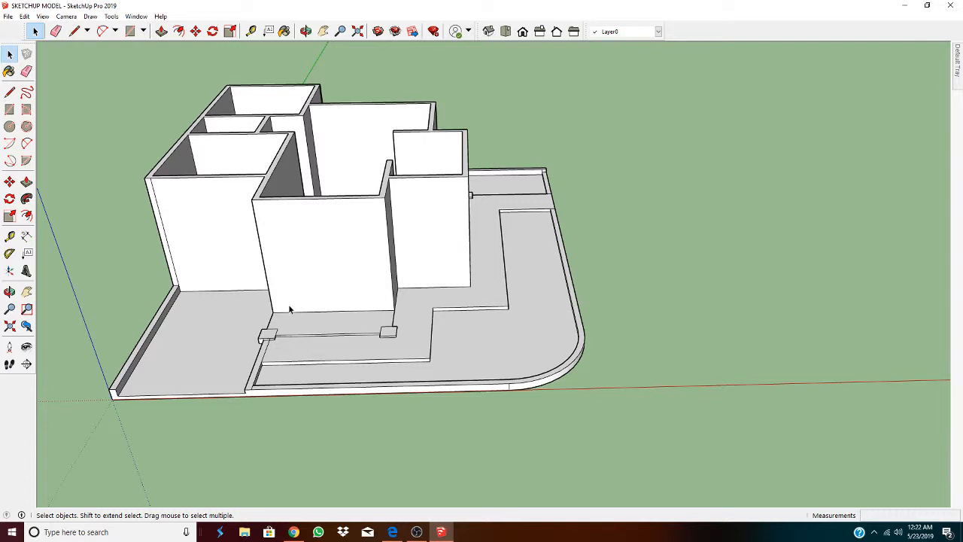
{"action": "scroll", "coordinate": [289, 308], "scroll_direction": "up", "scroll_amount": 3}
{"action": "scroll", "coordinate": [280, 226], "scroll_direction": "up", "scroll_amount": 3}
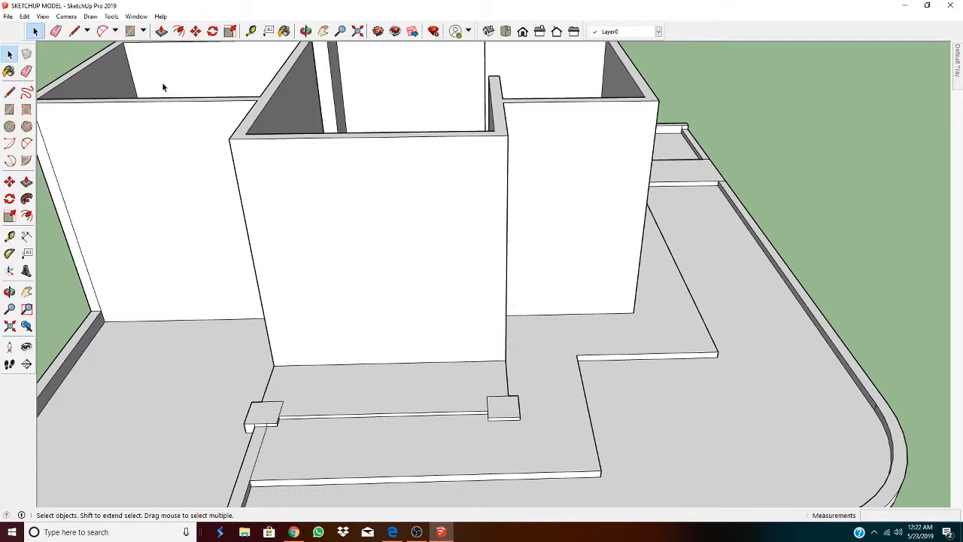
{"action": "key", "text": "r"}
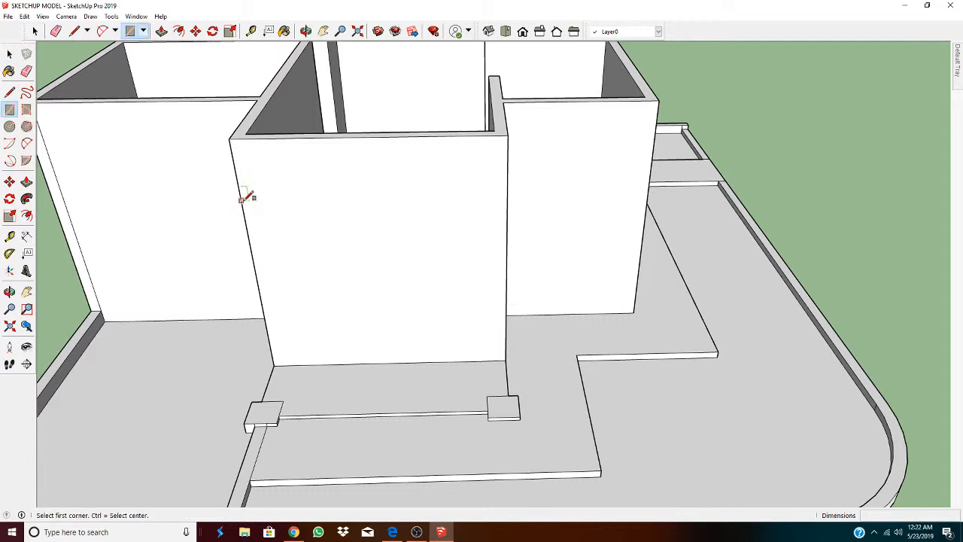
{"action": "left_click", "coordinate": [261, 404]}
{"action": "left_click", "coordinate": [282, 415]}
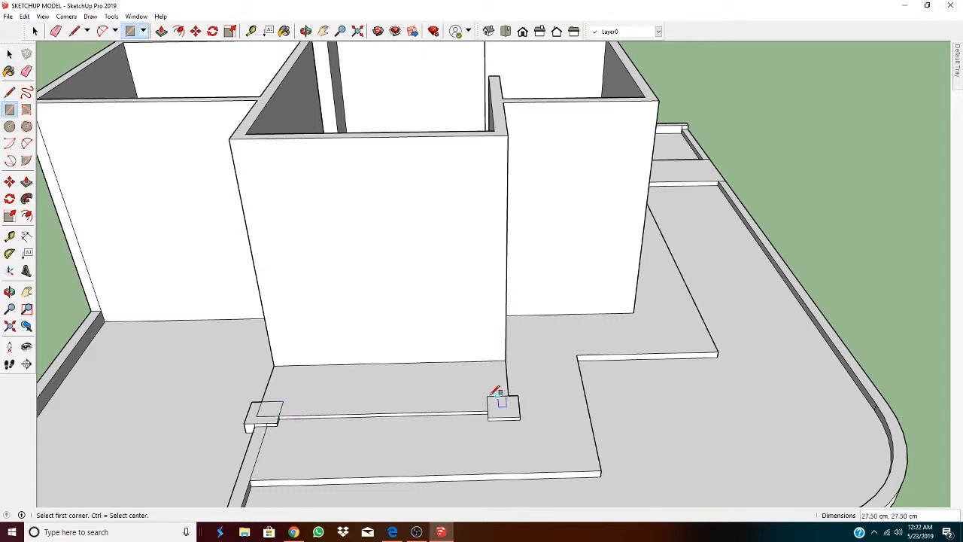
{"action": "left_click", "coordinate": [488, 411]}
{"action": "left_click", "coordinate": [510, 393]}
Step: Try a horizontal guide 210 cm above the front wall's base edge, and undo it
{"action": "left_click", "coordinate": [252, 31]}
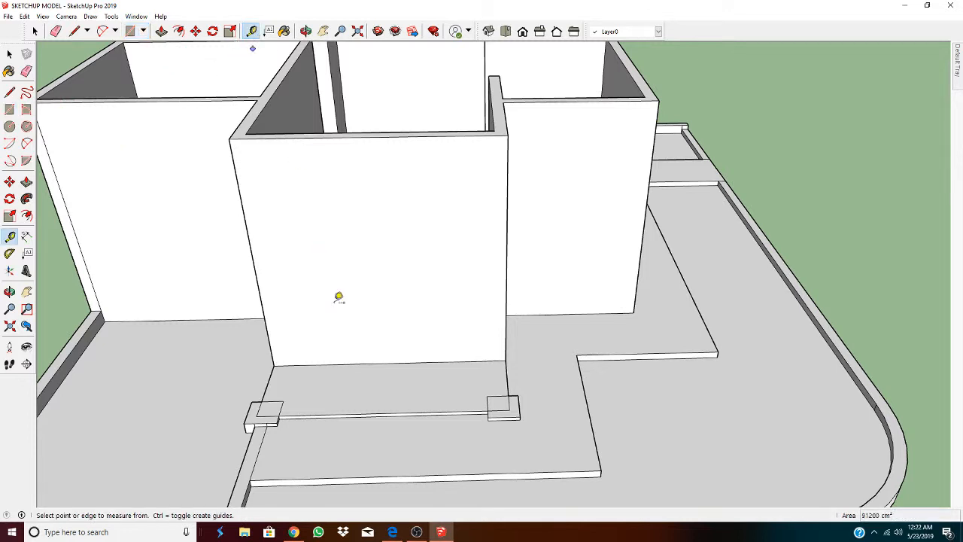
{"action": "left_click", "coordinate": [344, 365]}
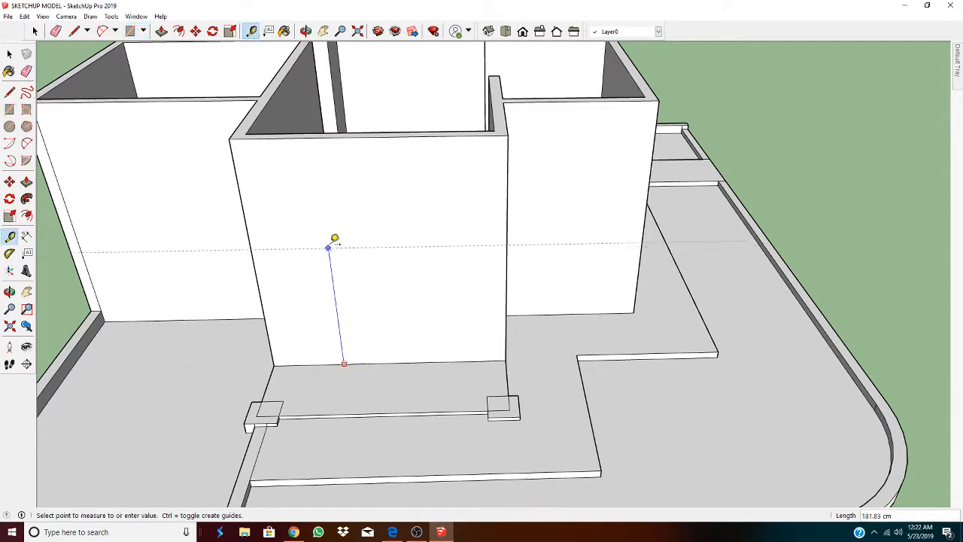
{"action": "type", "text": "210"}
{"action": "key", "text": "Return"}
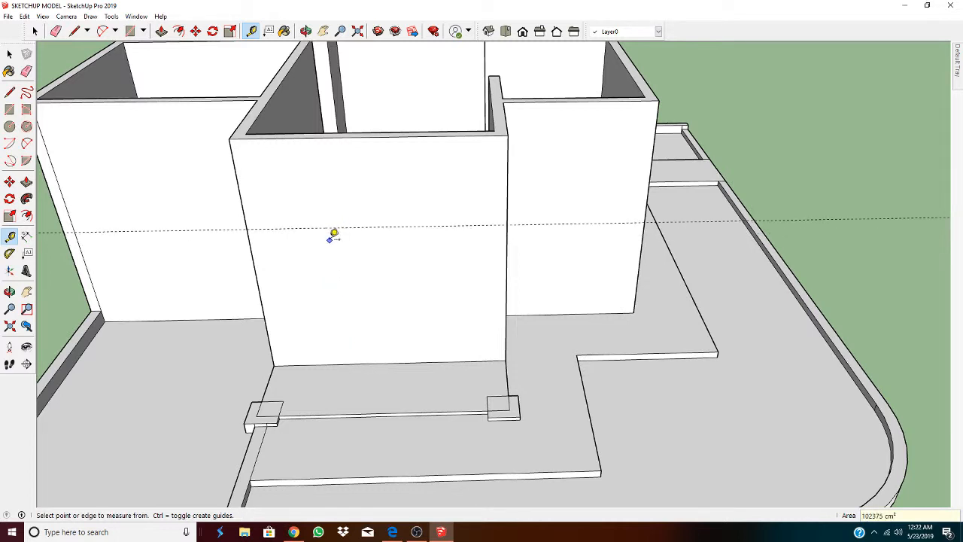
{"action": "key", "text": "ctrl+z"}
Step: Place guides on the front wall 240 cm above its base edge and 15 cm in from its outer vertical edge
{"action": "left_click", "coordinate": [356, 364]}
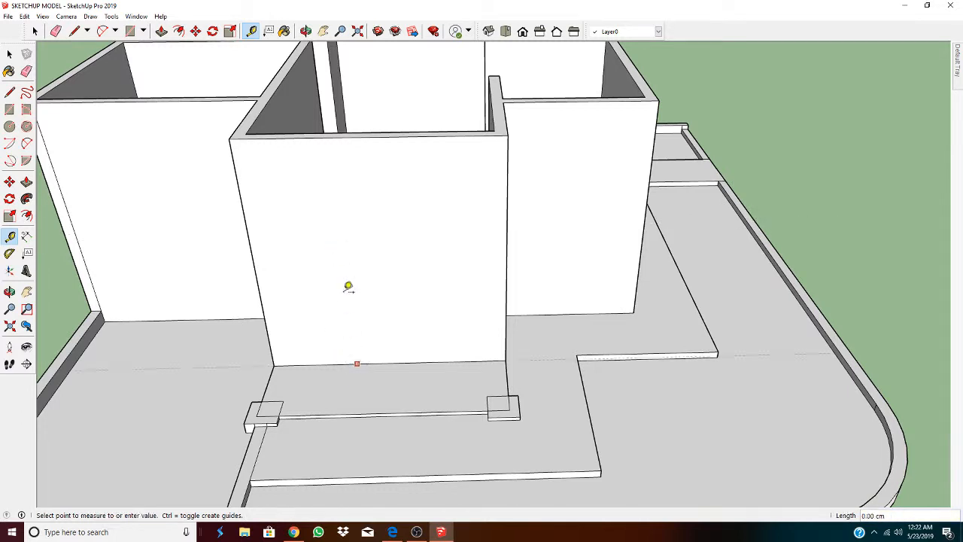
{"action": "type", "text": "2"}
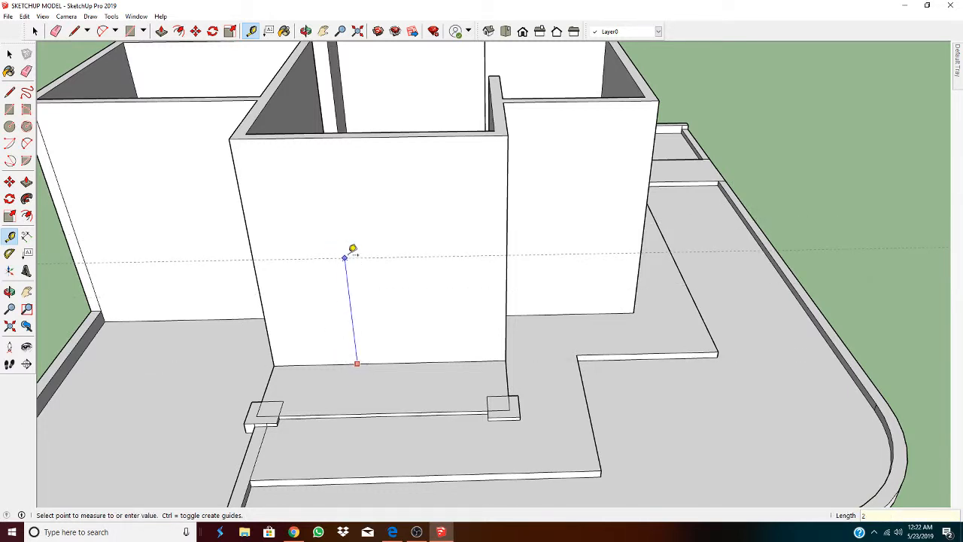
{"action": "type", "text": "40"}
{"action": "key", "text": "Return"}
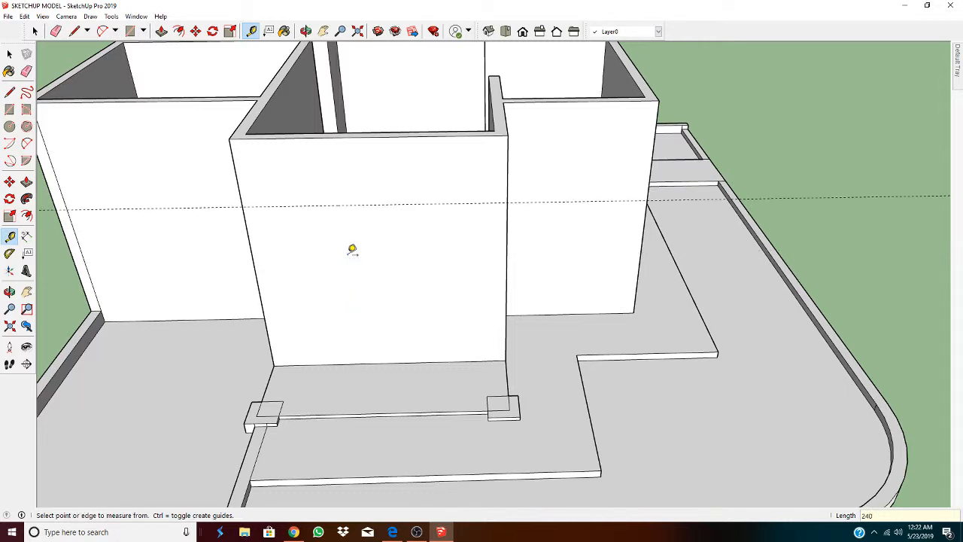
{"action": "left_click", "coordinate": [247, 227]}
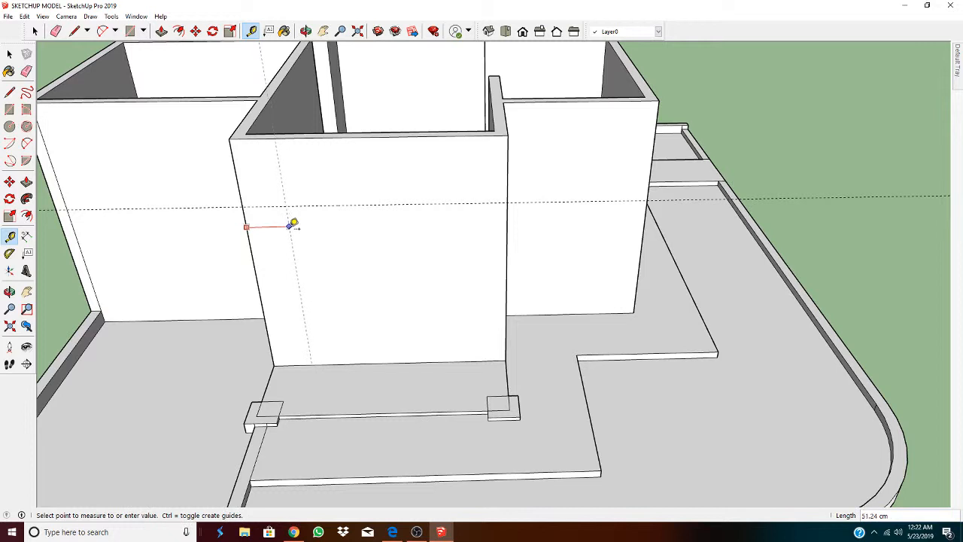
{"action": "type", "text": "15"}
{"action": "key", "text": "Return"}
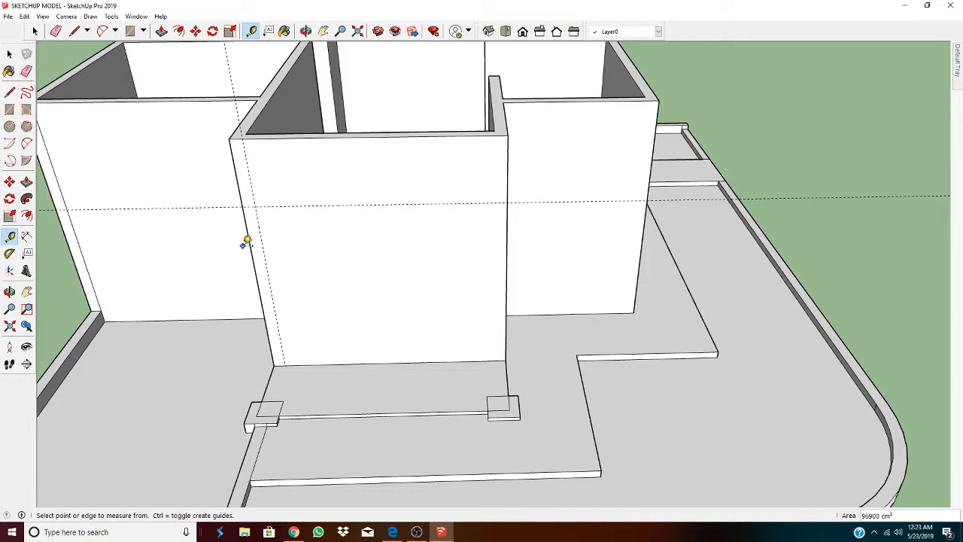
Step: Review the model's length unit settings and close them
{"action": "left_click", "coordinate": [136, 15]}
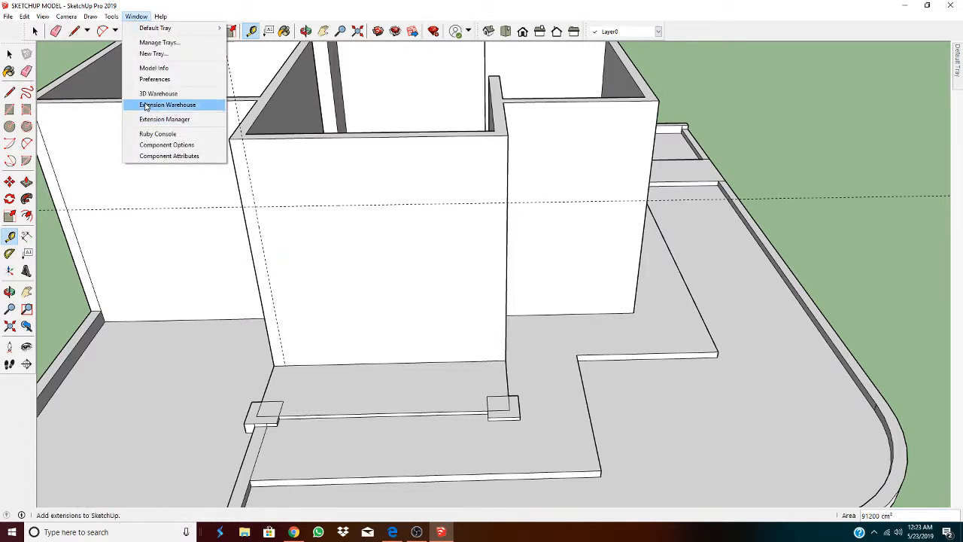
{"action": "left_click", "coordinate": [173, 68]}
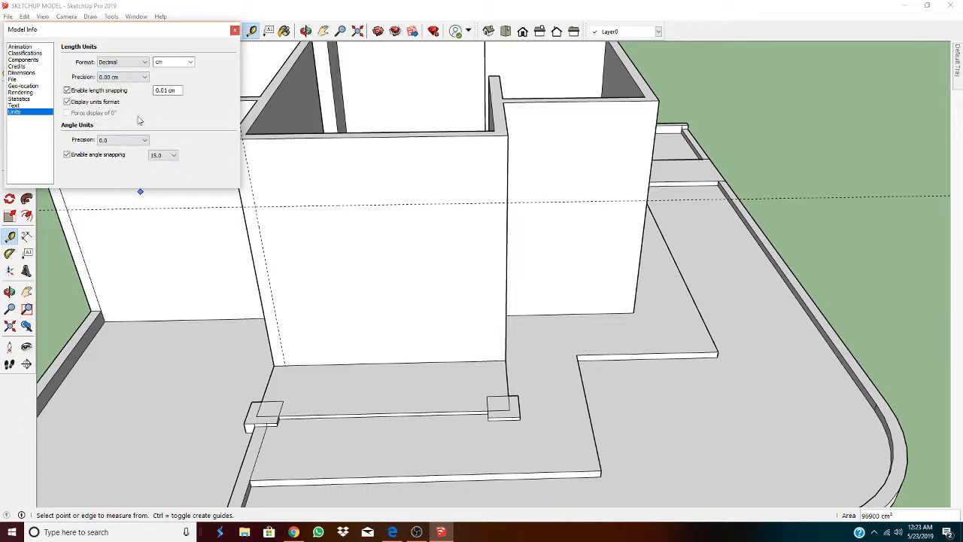
{"action": "left_click", "coordinate": [235, 30]}
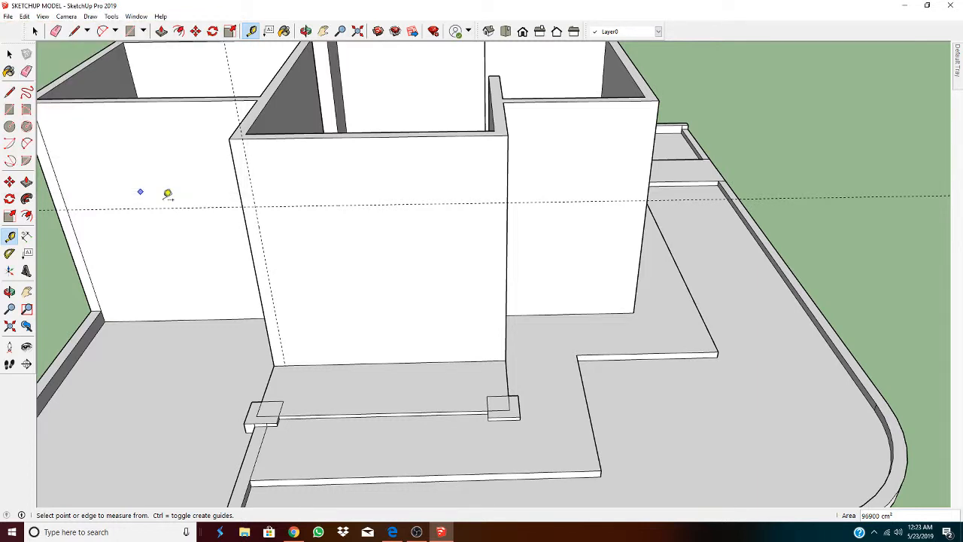
Step: Draw an 85 by 15 cm rectangle from the front wall's upper corner to the intersection of the guides
{"action": "left_click", "coordinate": [130, 31]}
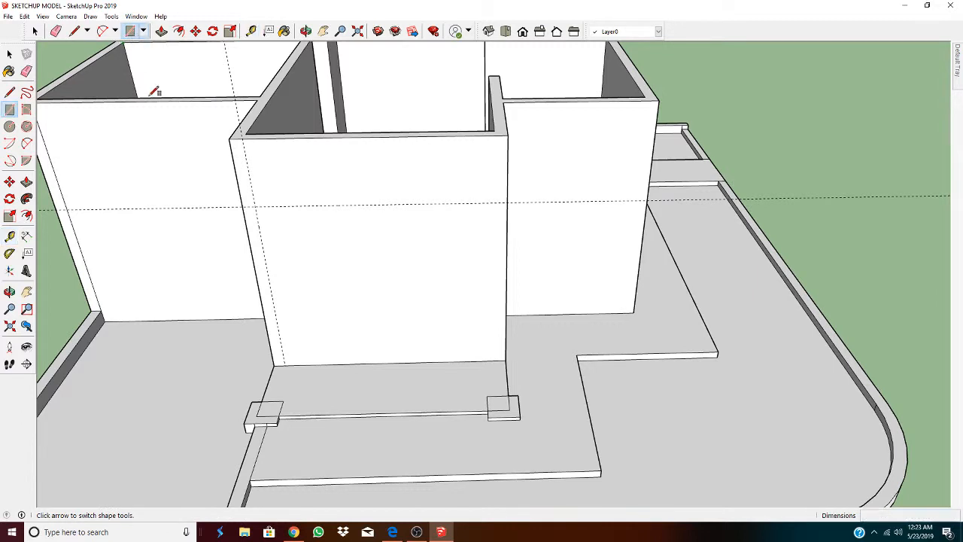
{"action": "left_click", "coordinate": [229, 139]}
{"action": "left_click", "coordinate": [258, 198]}
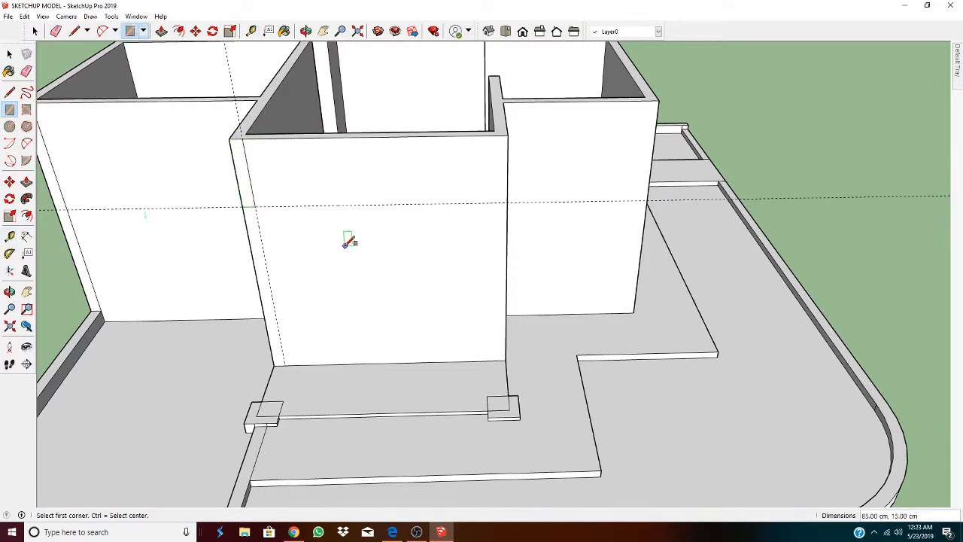
Step: Sweep the rectangular profile at the front wall's corner along the balcony outline edges with Follow Me to form the balcony parapet
{"action": "left_click", "coordinate": [9, 54]}
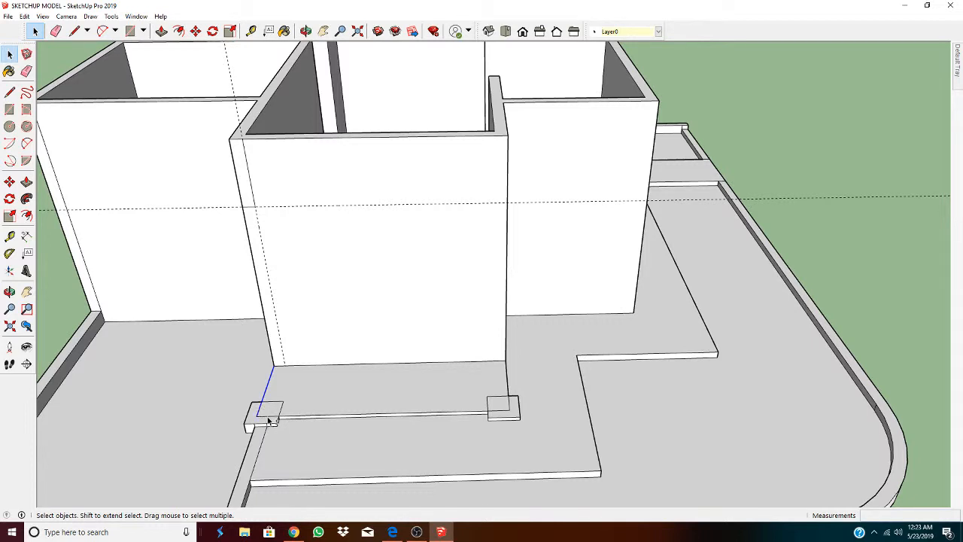
{"action": "left_click", "coordinate": [288, 415], "text": "shift"}
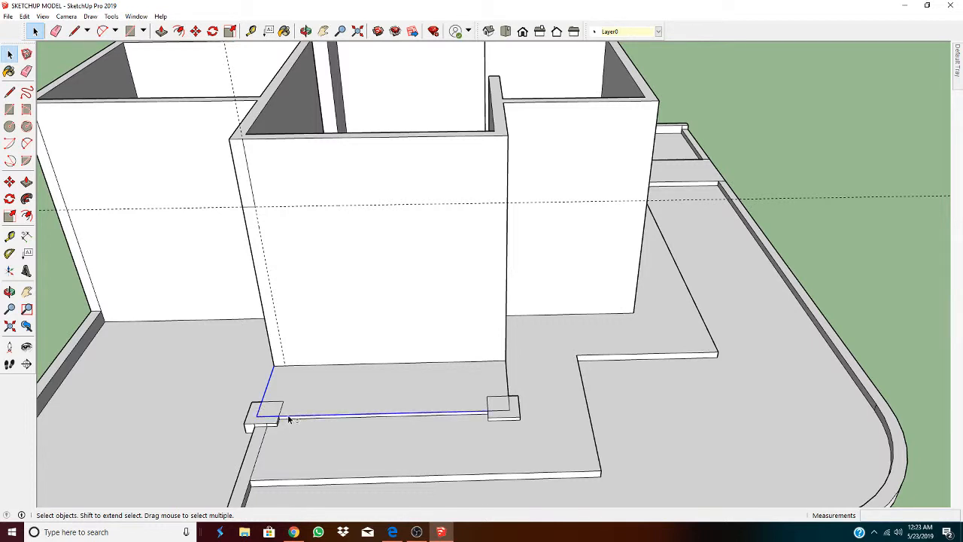
{"action": "left_click", "coordinate": [499, 410], "text": "shift"}
{"action": "left_click", "coordinate": [501, 408], "text": "shift"}
{"action": "left_click", "coordinate": [503, 407], "text": "shift"}
{"action": "left_click", "coordinate": [502, 412], "text": "shift"}
{"action": "left_click", "coordinate": [27, 198]}
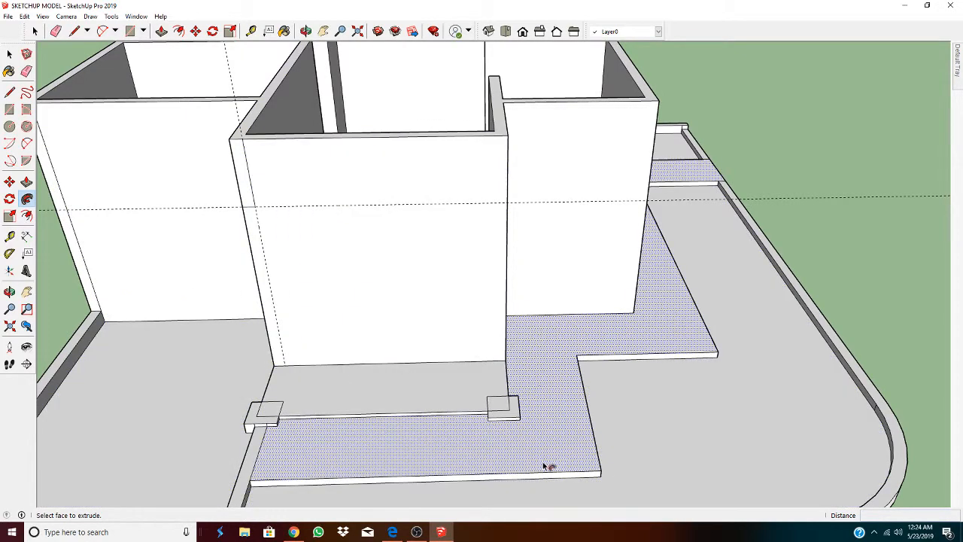
{"action": "left_click", "coordinate": [250, 193]}
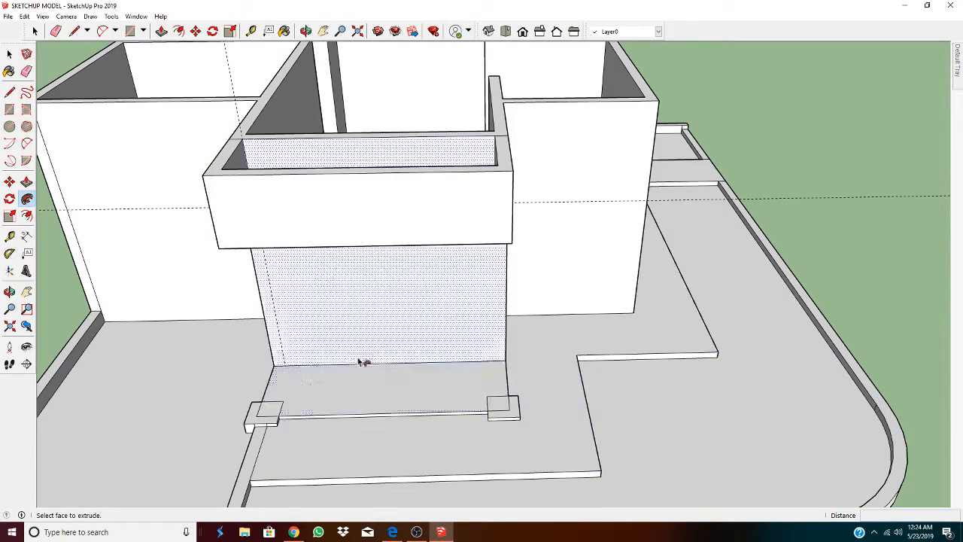
Step: Erase the leftover rectangle lines on the two front column bases below the balcony
{"action": "middle_click_drag", "start_coordinate": [381, 299], "coordinate": [445, 294]}
{"action": "key", "text": "p"}
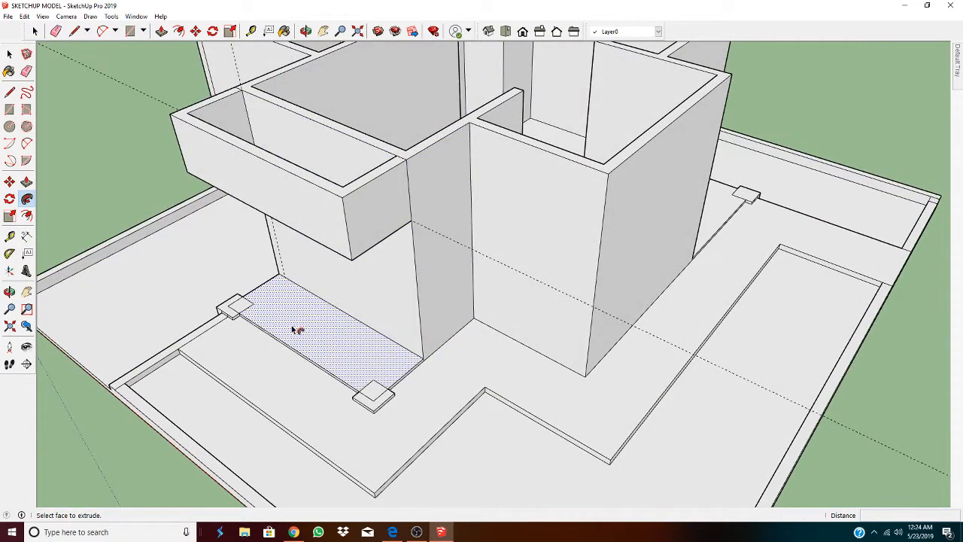
{"action": "left_click", "coordinate": [27, 70]}
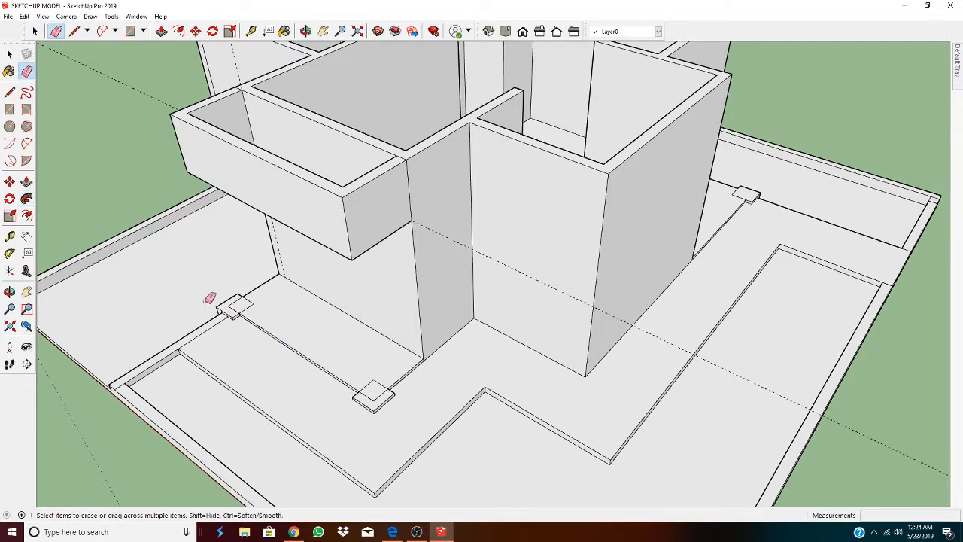
{"action": "scroll", "coordinate": [209, 298], "scroll_direction": "up", "scroll_amount": 3}
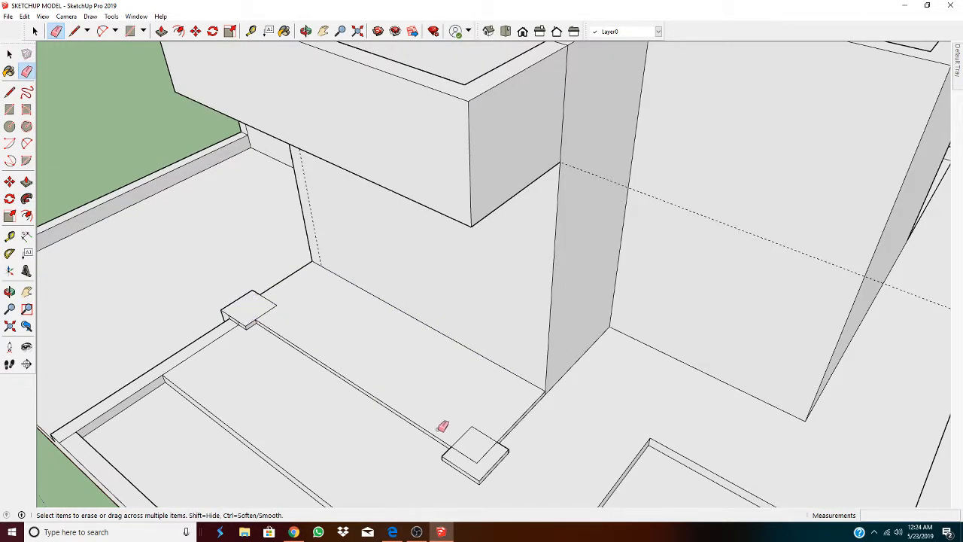
{"action": "mouse_move", "coordinate": [465, 454]}
{"action": "left_mouse_down"}
{"action": "mouse_move", "coordinate": [492, 451]}
{"action": "mouse_move", "coordinate": [463, 441]}
{"action": "left_mouse_up"}
Step: Place a horizontal guide 240 cm above the base edge of the recessed wall behind the column base on the house's other side
{"action": "scroll", "coordinate": [332, 431], "scroll_direction": "down", "scroll_amount": 5}
{"action": "middle_click_drag", "start_coordinate": [407, 445], "coordinate": [609, 404]}
{"action": "scroll", "coordinate": [594, 448], "scroll_direction": "up", "scroll_amount": 3}
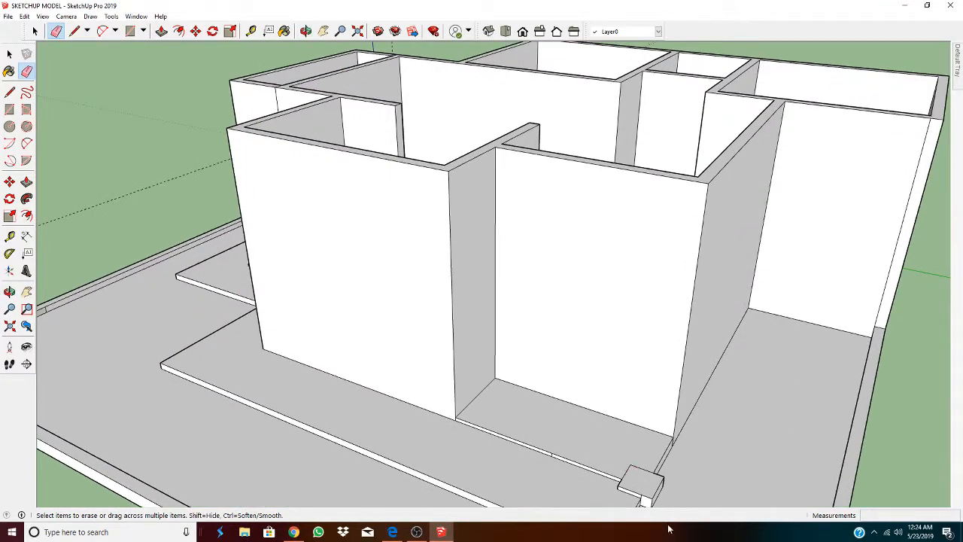
{"action": "mouse_move", "coordinate": [637, 459]}
{"action": "middle_mouse_down"}
{"action": "mouse_move", "coordinate": [633, 420]}
{"action": "mouse_move", "coordinate": [634, 429]}
{"action": "middle_mouse_up"}
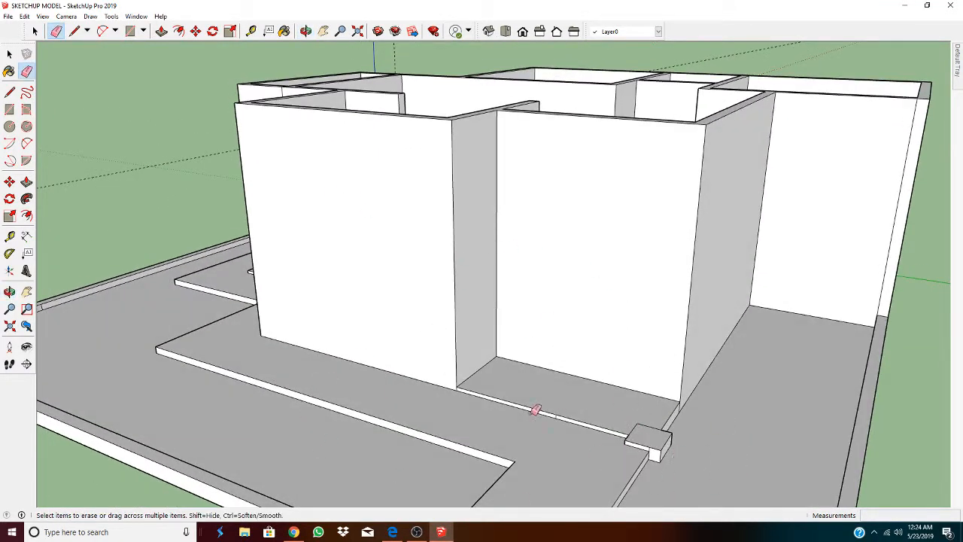
{"action": "left_click", "coordinate": [252, 32]}
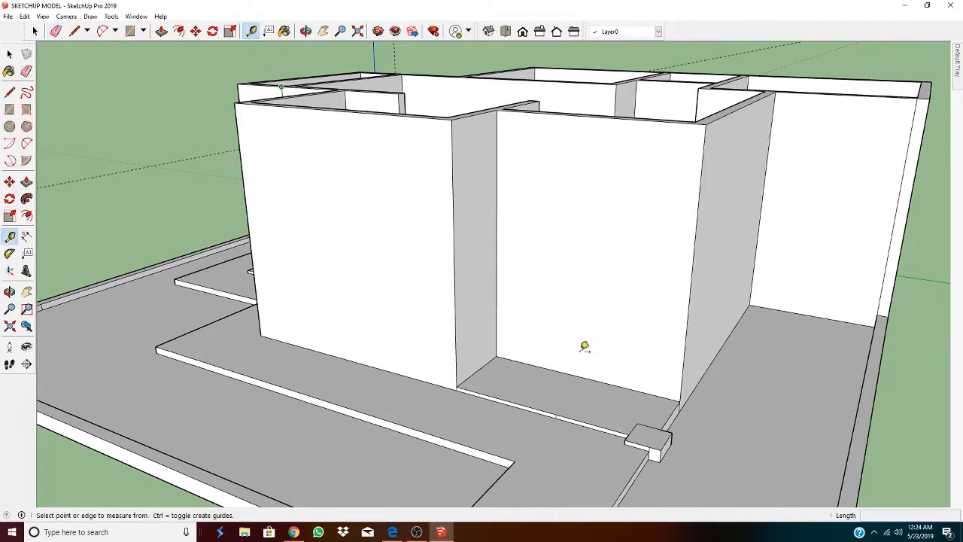
{"action": "left_click", "coordinate": [607, 383]}
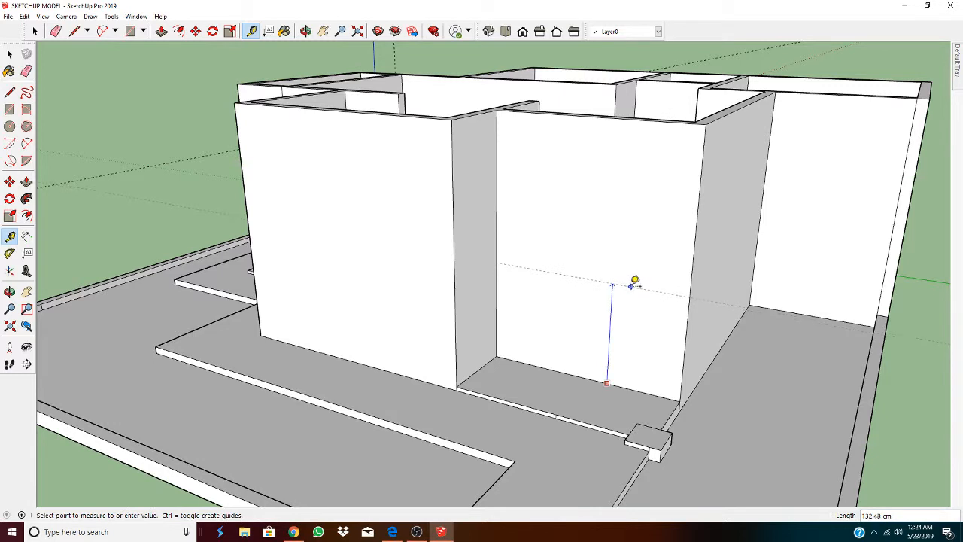
{"action": "type", "text": "240"}
{"action": "key", "text": "Return"}
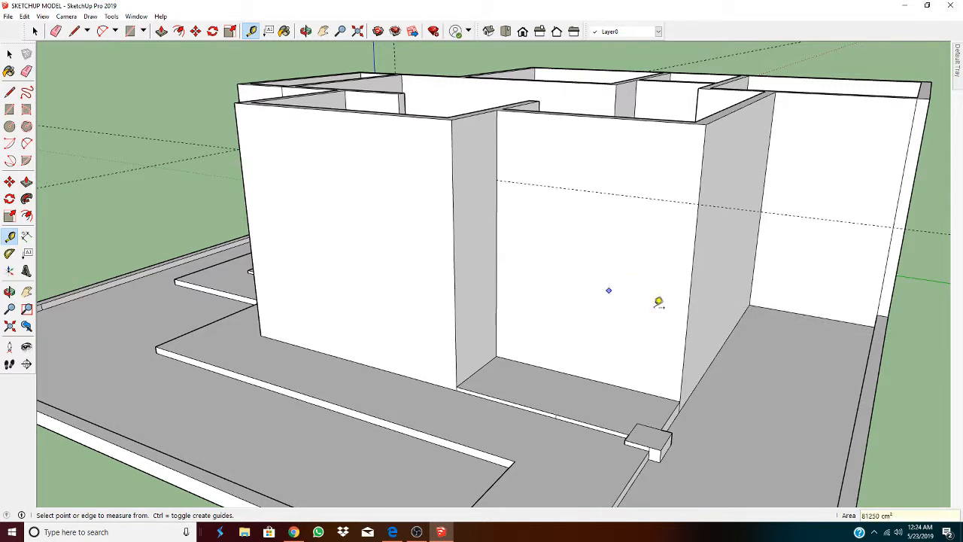
Step: Place a vertical guide 15 cm inside the recessed wall's outer edge and draw a 15 by 85 cm rectangle at its upper corner
{"action": "left_click", "coordinate": [692, 272]}
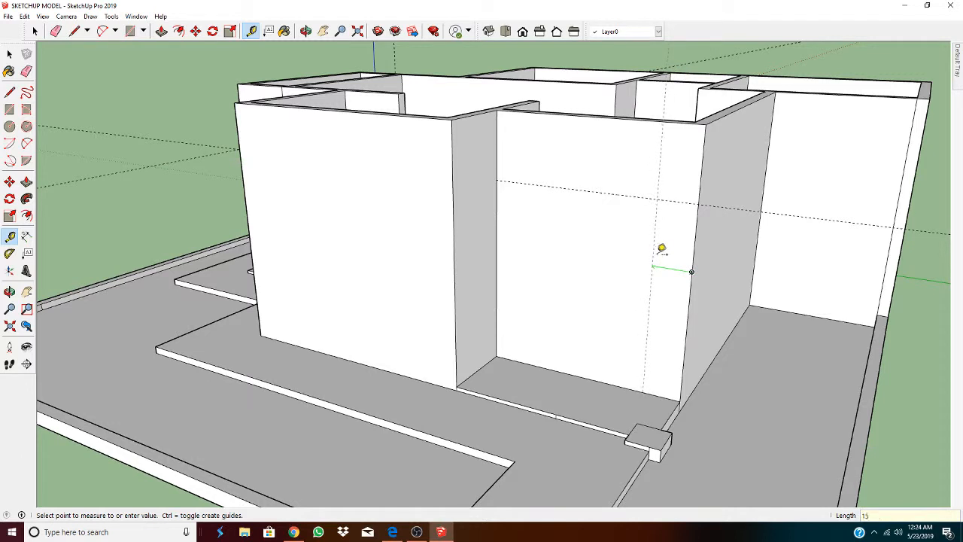
{"action": "key", "text": "Return"}
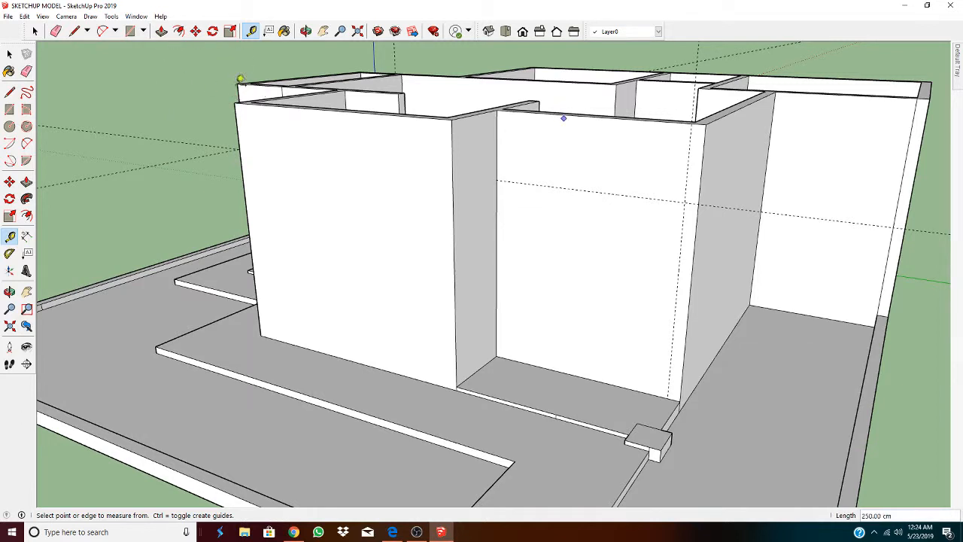
{"action": "left_click", "coordinate": [129, 32]}
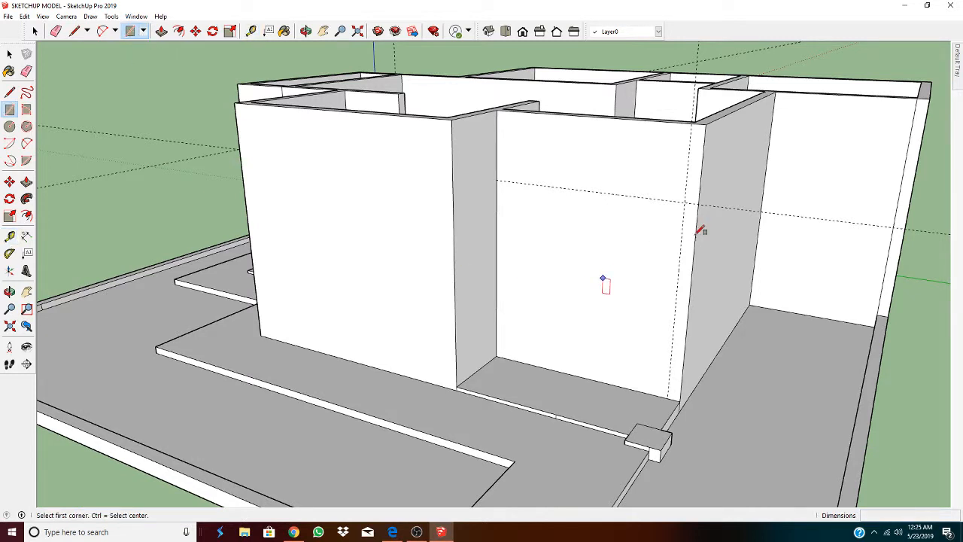
{"action": "left_click", "coordinate": [691, 120]}
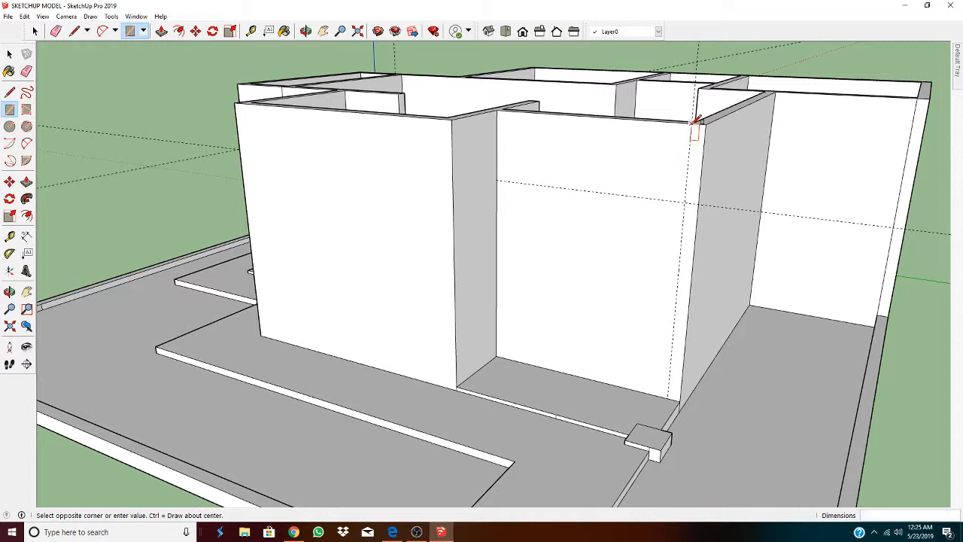
{"action": "left_click", "coordinate": [700, 203]}
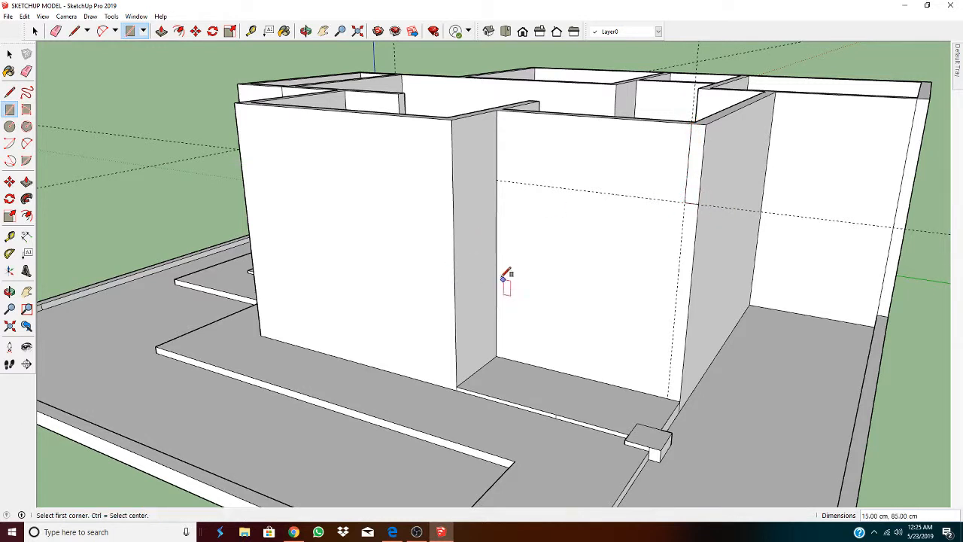
Step: Draw a 27.5 cm square on the column base and sweep the wall-corner profile along the balcony outline edges with Follow Me
{"action": "left_click", "coordinate": [629, 434]}
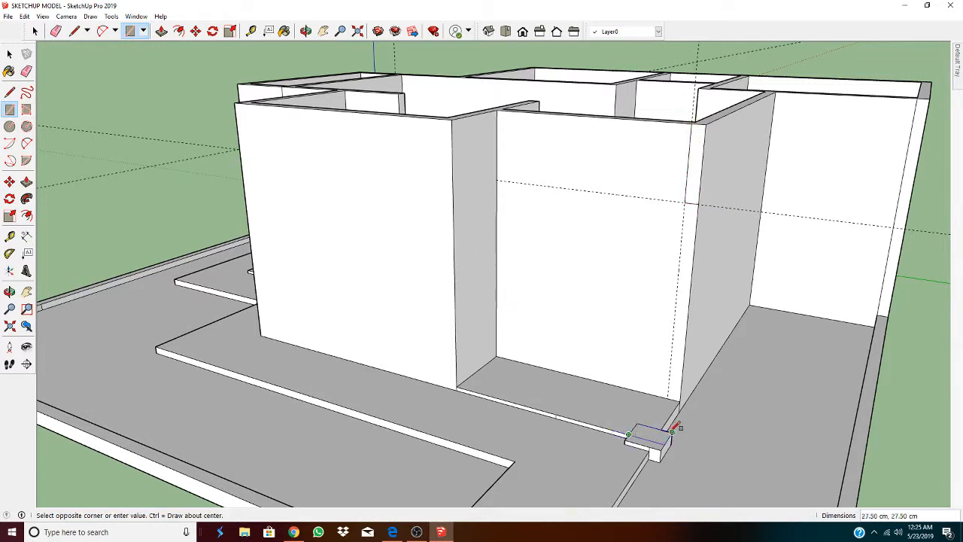
{"action": "left_click", "coordinate": [670, 430]}
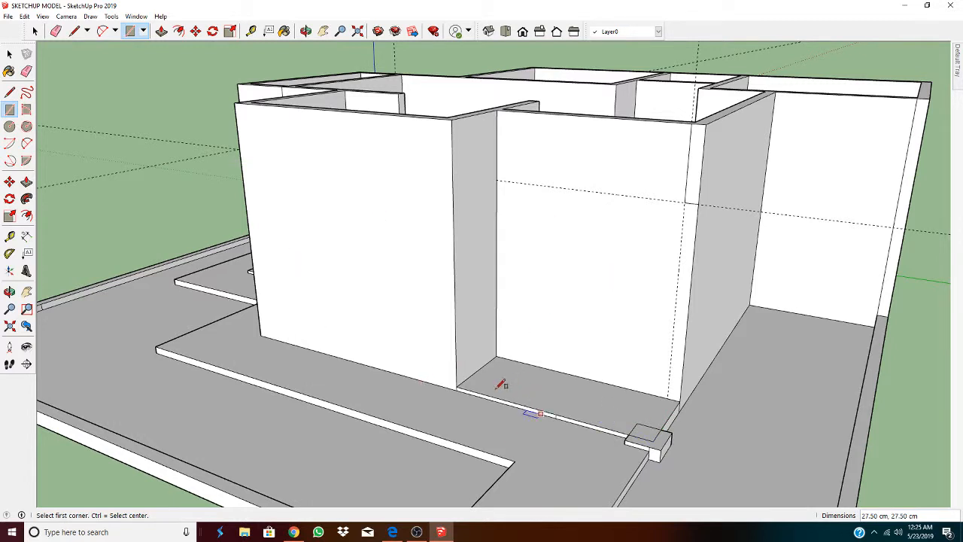
{"action": "scroll", "coordinate": [527, 362], "scroll_direction": "up", "scroll_amount": 3}
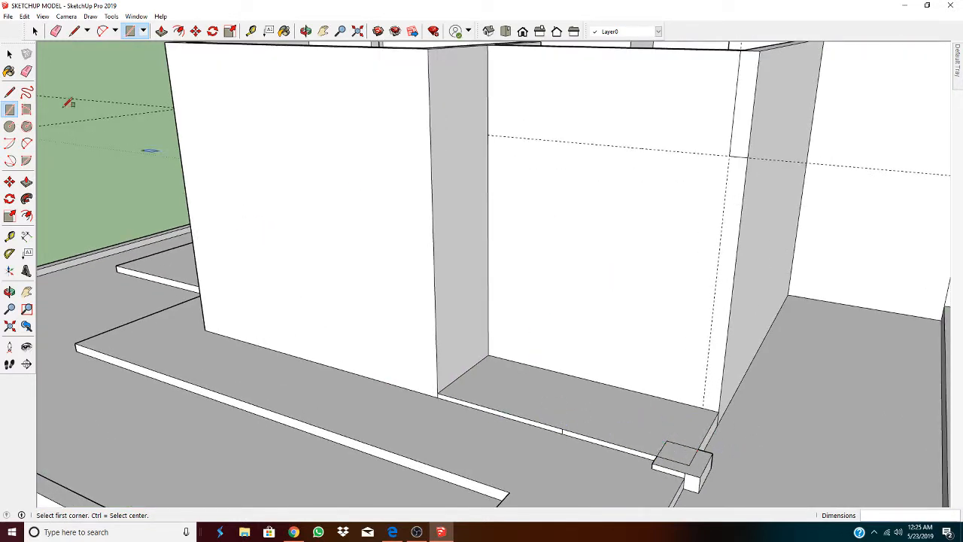
{"action": "left_click", "coordinate": [34, 30]}
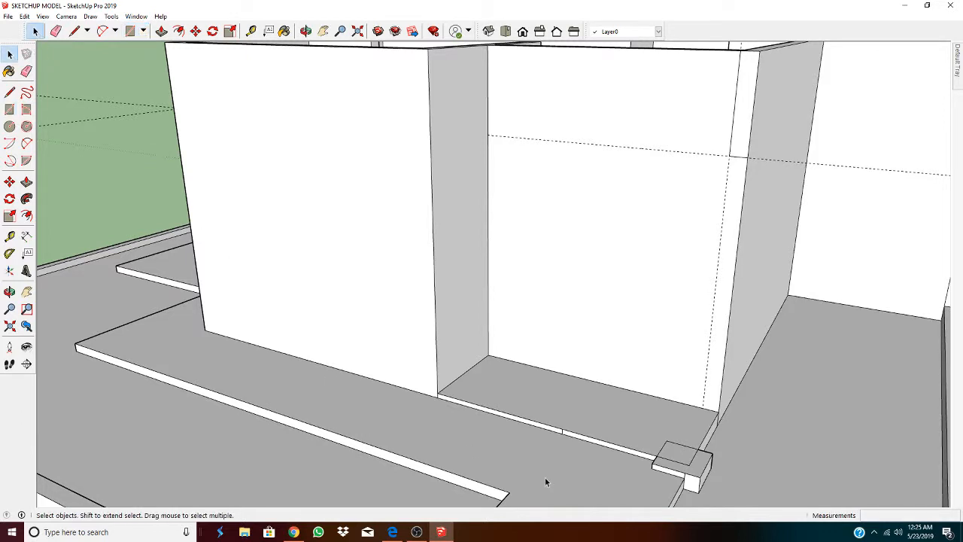
{"action": "left_click", "coordinate": [542, 426]}
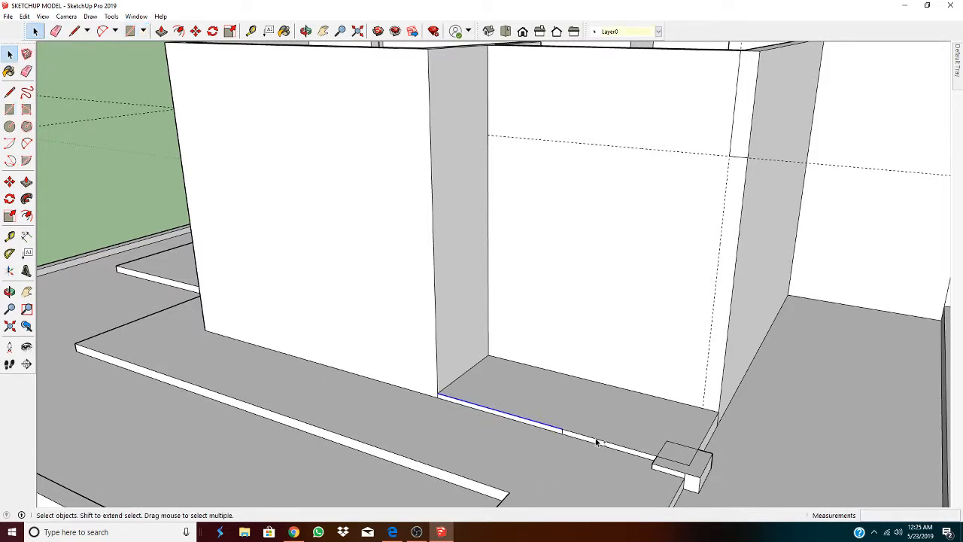
{"action": "left_click", "coordinate": [685, 466], "text": "shift"}
{"action": "left_click", "coordinate": [28, 200]}
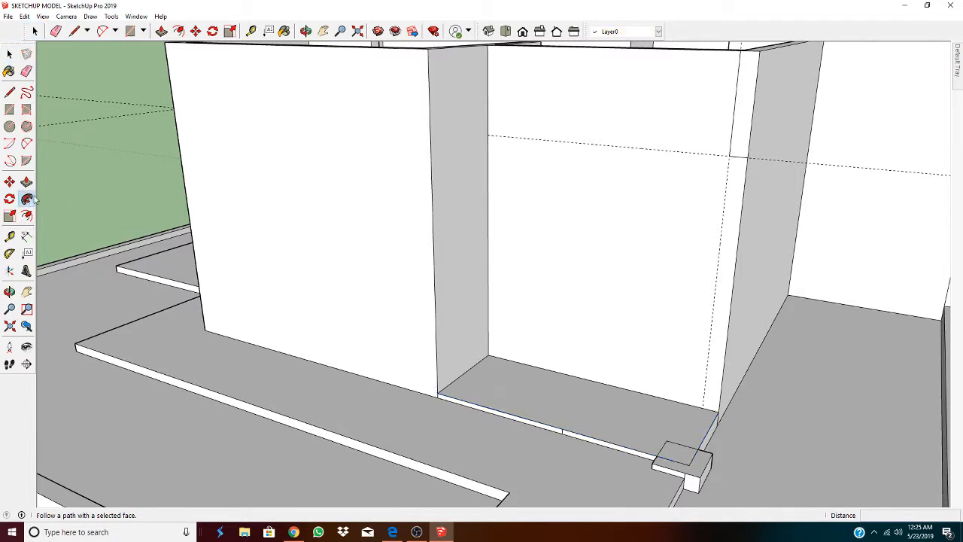
{"action": "left_click", "coordinate": [734, 151]}
{"action": "scroll", "coordinate": [550, 262], "scroll_direction": "down", "scroll_amount": 5}
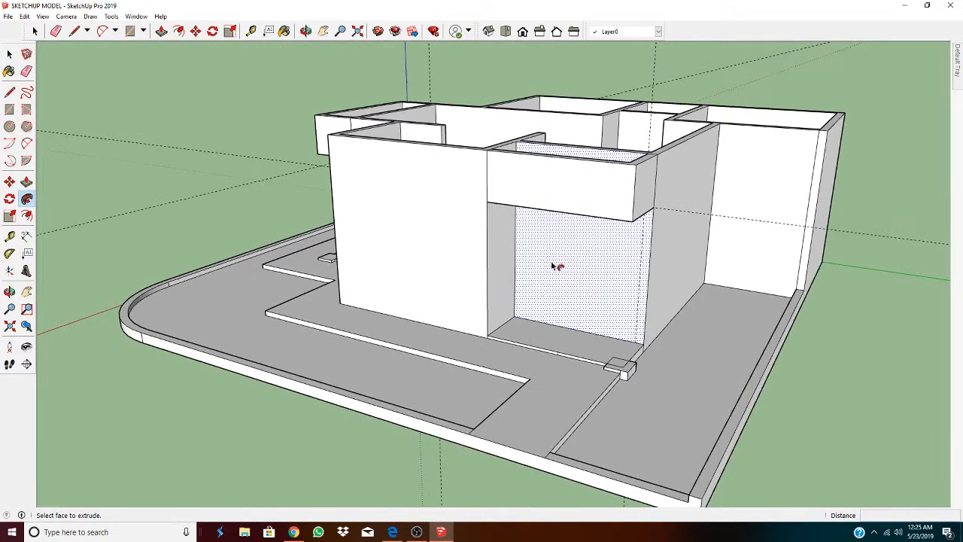
{"action": "middle_click_drag", "start_coordinate": [570, 262], "coordinate": [580, 276]}
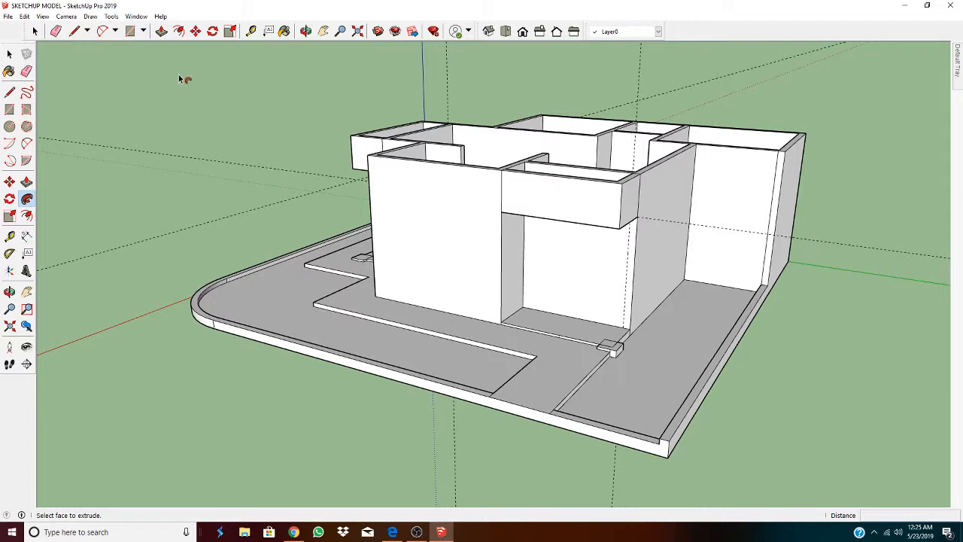
{"action": "left_click", "coordinate": [57, 30]}
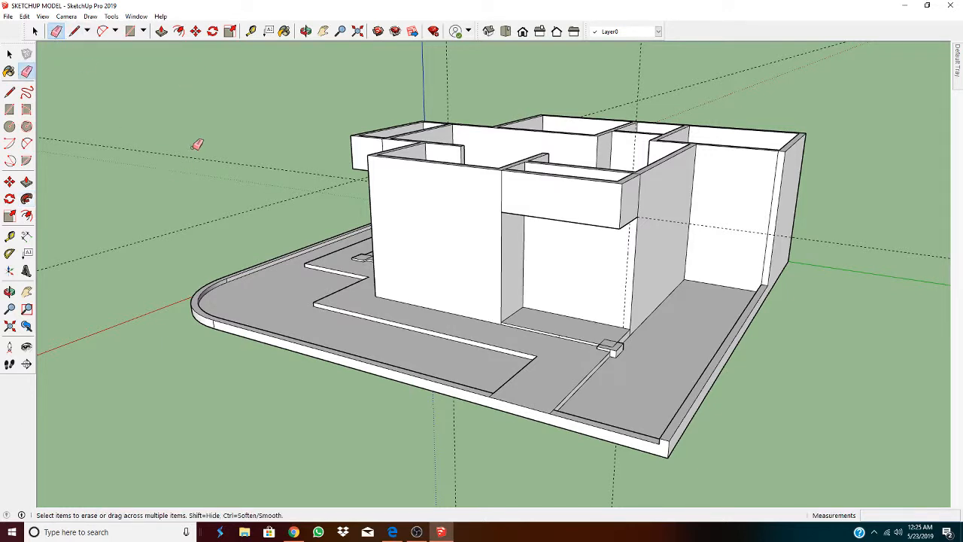
{"action": "left_click_drag", "start_coordinate": [197, 145], "coordinate": [200, 229]}
{"action": "mouse_move", "coordinate": [408, 101]}
{"action": "left_mouse_down"}
{"action": "mouse_move", "coordinate": [623, 113]}
{"action": "mouse_move", "coordinate": [644, 102]}
{"action": "left_mouse_up"}
{"action": "key", "text": "ctrl+z"}
Step: Delete all guides in the model at once
{"action": "left_click", "coordinate": [25, 16]}
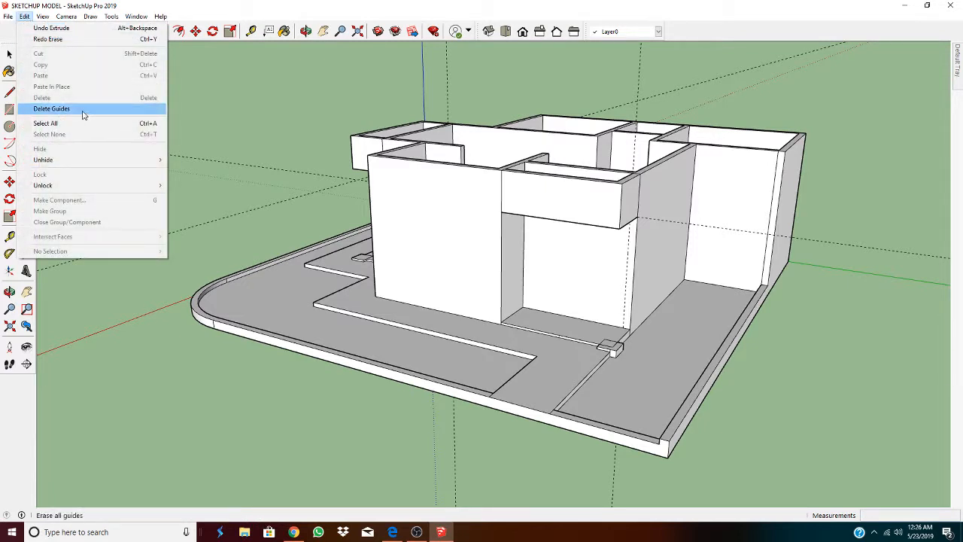
{"action": "left_click", "coordinate": [57, 113]}
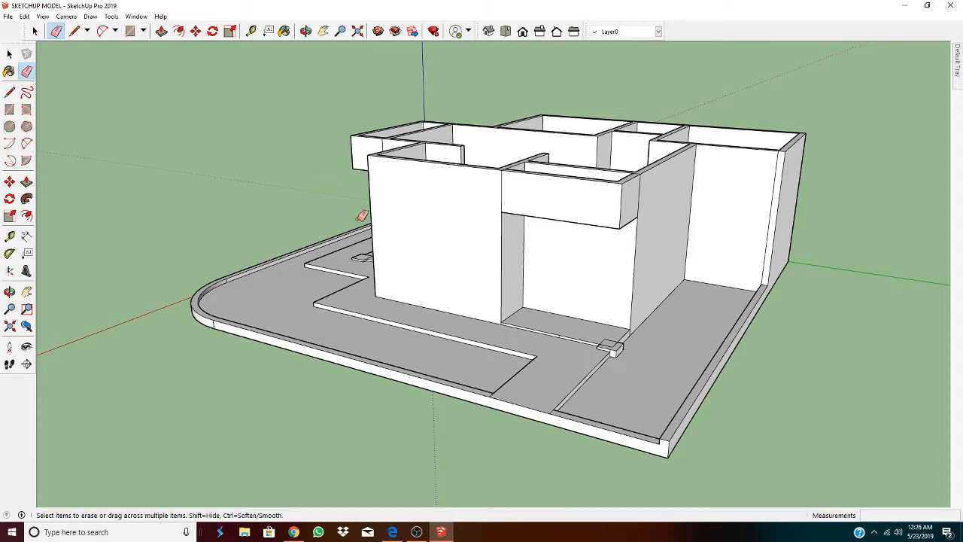
Step: Erase the leftover square's lines on the column base below the new balcony
{"action": "mouse_move", "coordinate": [362, 216]}
{"action": "middle_mouse_down"}
{"action": "mouse_move", "coordinate": [559, 261]}
{"action": "mouse_move", "coordinate": [608, 224]}
{"action": "middle_mouse_up"}
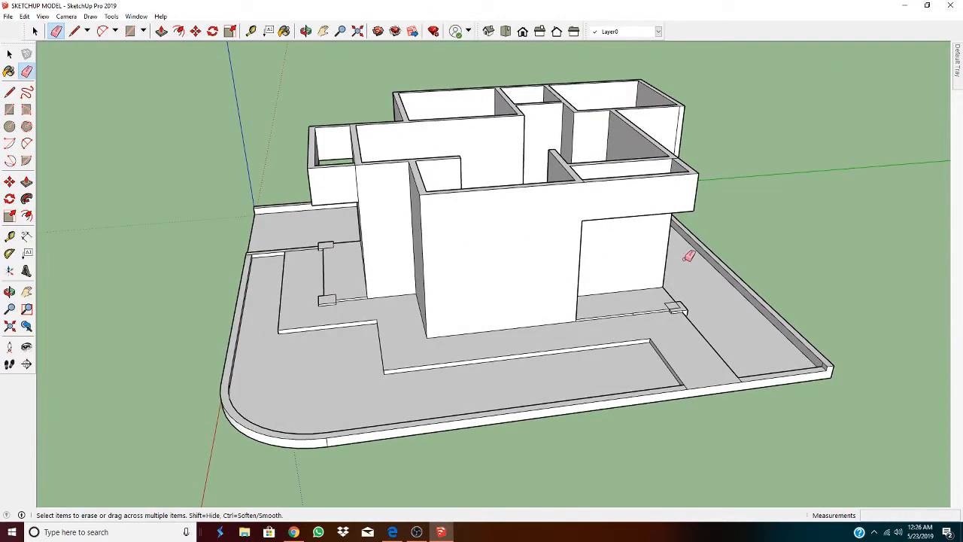
{"action": "middle_click_drag", "start_coordinate": [688, 251], "coordinate": [567, 261]}
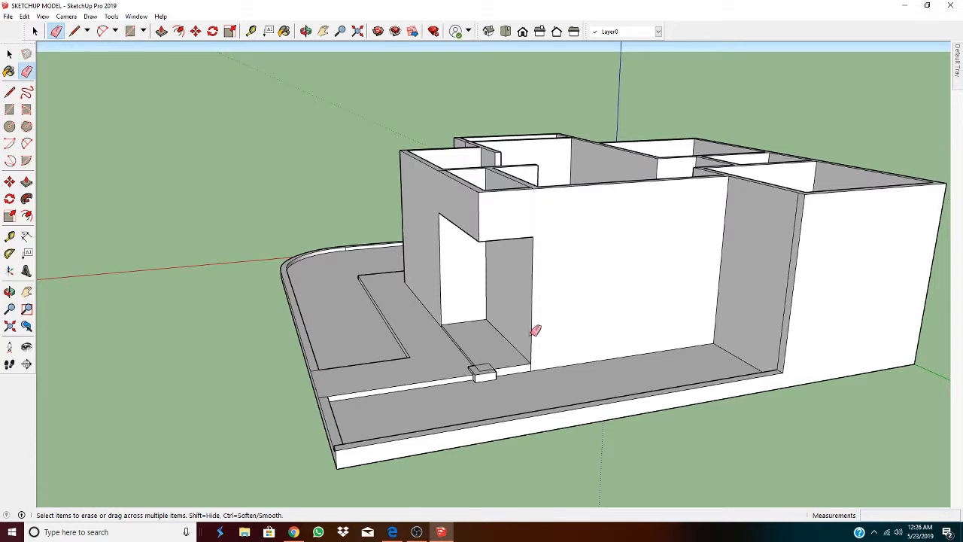
{"action": "scroll", "coordinate": [535, 333], "scroll_direction": "up", "scroll_amount": 5}
{"action": "left_click_drag", "start_coordinate": [423, 353], "coordinate": [453, 366]}
{"action": "mouse_move", "coordinate": [294, 425]}
{"action": "middle_mouse_down"}
{"action": "mouse_move", "coordinate": [482, 432]}
{"action": "mouse_move", "coordinate": [561, 418]}
{"action": "middle_mouse_up"}
{"action": "scroll", "coordinate": [538, 370], "scroll_direction": "up", "scroll_amount": 3}
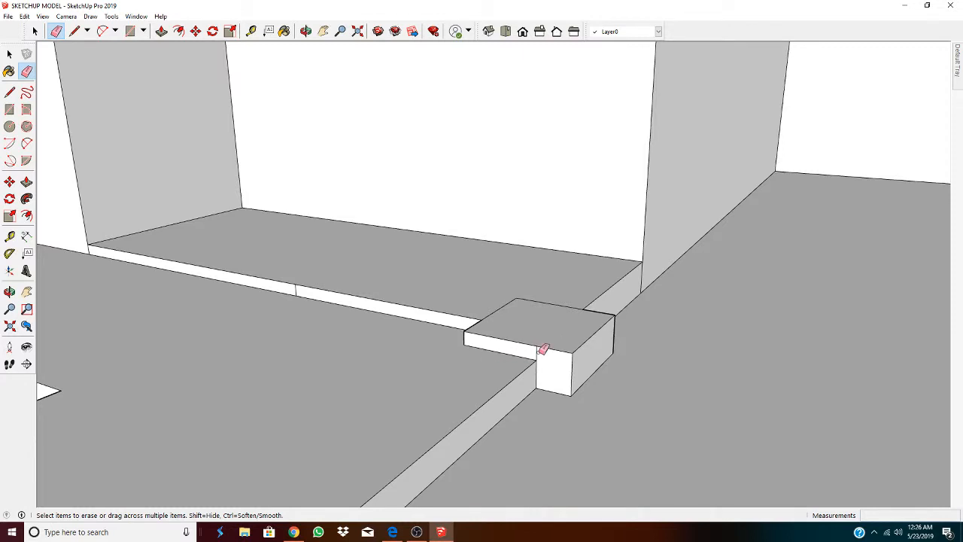
Step: Examine the house model with its two balconies and the column bases from several sides and from above
{"action": "scroll", "coordinate": [290, 289], "scroll_direction": "down", "scroll_amount": 10}
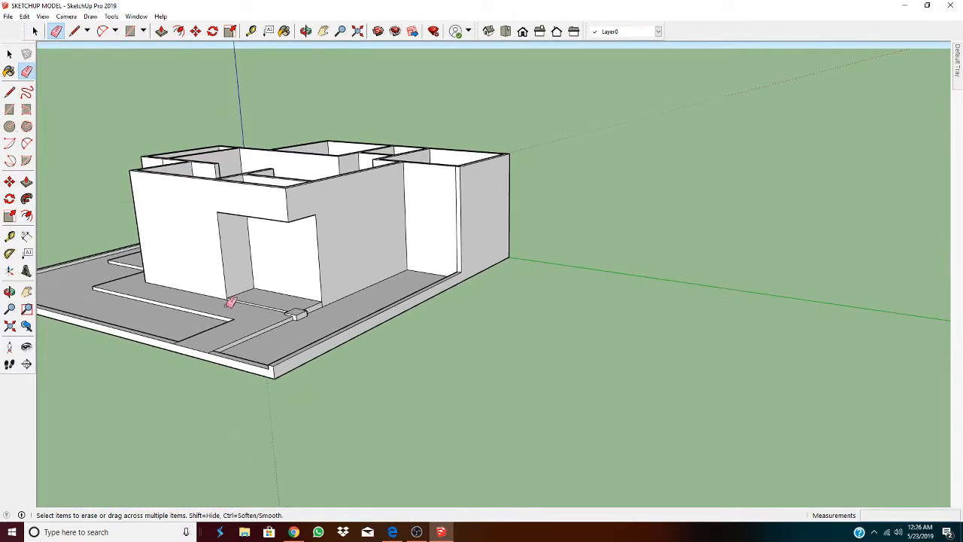
{"action": "mouse_move", "coordinate": [231, 296]}
{"action": "middle_mouse_down"}
{"action": "mouse_move", "coordinate": [622, 336]}
{"action": "mouse_move", "coordinate": [512, 382]}
{"action": "middle_mouse_up"}
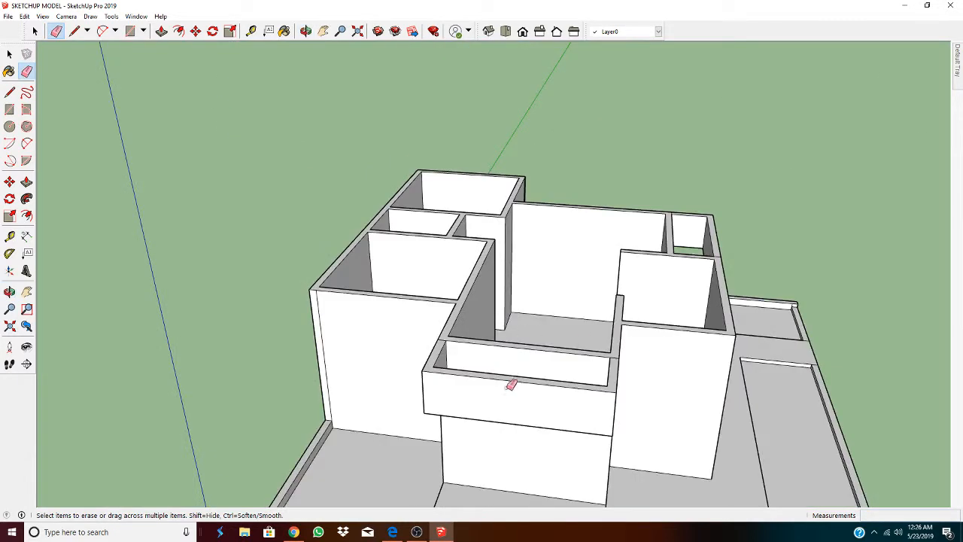
{"action": "mouse_move", "coordinate": [469, 307]}
{"action": "middle_mouse_down"}
{"action": "mouse_move", "coordinate": [451, 318]}
{"action": "mouse_move", "coordinate": [473, 334]}
{"action": "middle_mouse_up"}
{"action": "middle_click_drag", "start_coordinate": [536, 436], "coordinate": [469, 245]}
{"action": "mouse_move", "coordinate": [225, 299]}
{"action": "middle_mouse_down"}
{"action": "mouse_move", "coordinate": [656, 351]}
{"action": "mouse_move", "coordinate": [338, 318]}
{"action": "middle_mouse_up"}
{"action": "scroll", "coordinate": [531, 335], "scroll_direction": "down", "scroll_amount": 3}
{"action": "mouse_move", "coordinate": [531, 321]}
{"action": "middle_mouse_down"}
{"action": "mouse_move", "coordinate": [447, 396]}
{"action": "mouse_move", "coordinate": [752, 398]}
{"action": "middle_mouse_up"}
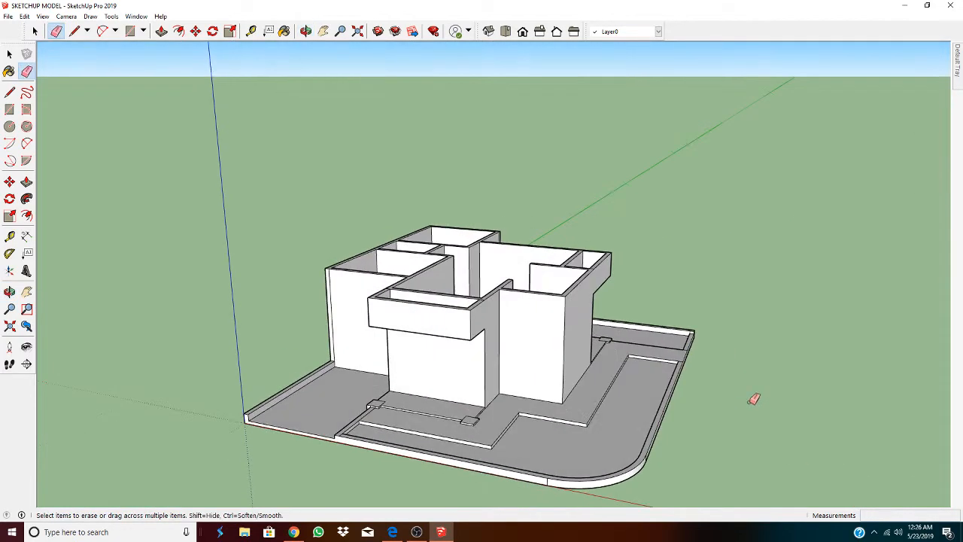
{"action": "middle_click_drag", "start_coordinate": [695, 338], "coordinate": [564, 372]}
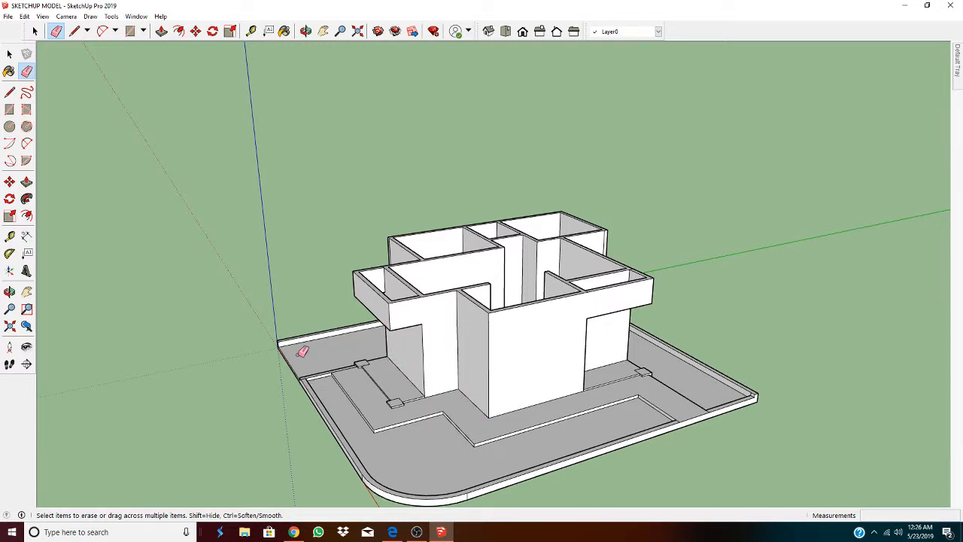
{"action": "middle_click_drag", "start_coordinate": [302, 352], "coordinate": [575, 404]}
{"action": "scroll", "coordinate": [378, 416], "scroll_direction": "up", "scroll_amount": 1}
{"action": "scroll", "coordinate": [467, 456], "scroll_direction": "up", "scroll_amount": 1}
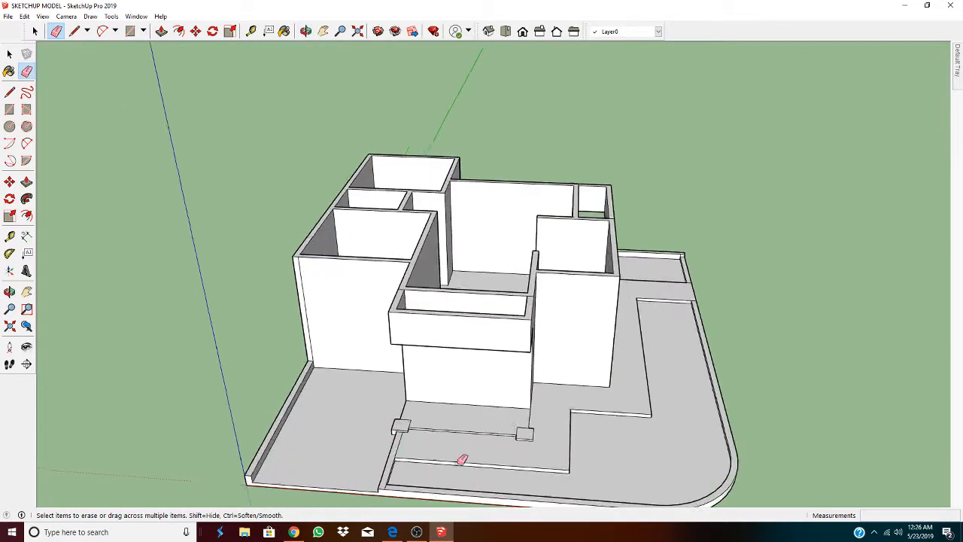
{"action": "scroll", "coordinate": [462, 460], "scroll_direction": "up", "scroll_amount": 2}
{"action": "middle_click_drag", "start_coordinate": [460, 458], "coordinate": [544, 411]}
{"action": "scroll", "coordinate": [544, 414], "scroll_direction": "down", "scroll_amount": 2}
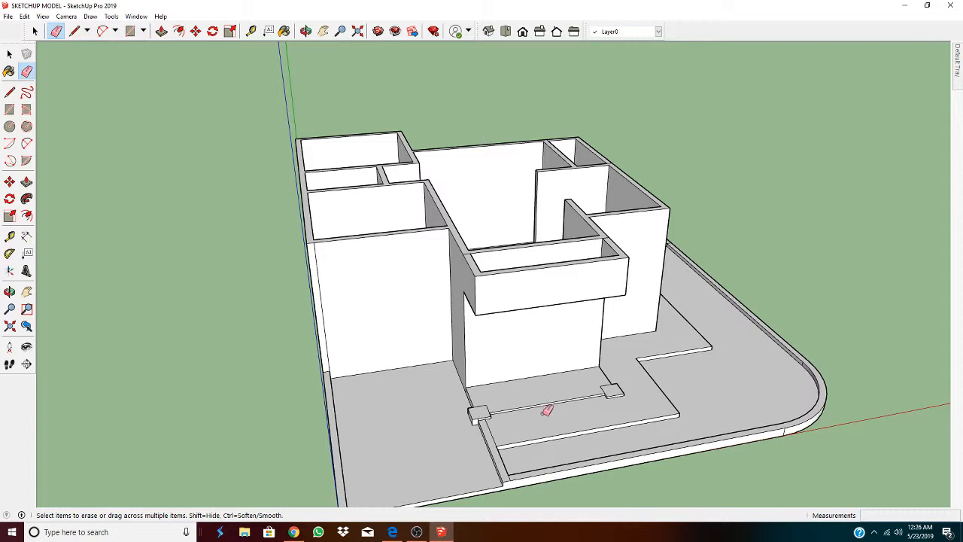
{"action": "scroll", "coordinate": [633, 414], "scroll_direction": "up", "scroll_amount": 2}
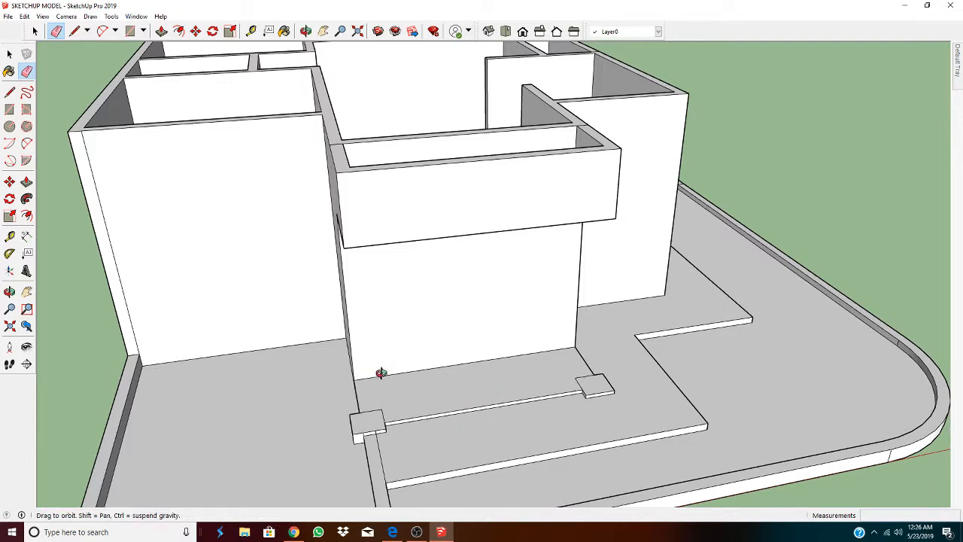
{"action": "scroll", "coordinate": [338, 344], "scroll_direction": "down", "scroll_amount": 6}
{"action": "mouse_move", "coordinate": [324, 325]}
{"action": "middle_mouse_down"}
{"action": "mouse_move", "coordinate": [351, 394]}
{"action": "mouse_move", "coordinate": [338, 308]}
{"action": "middle_mouse_up"}
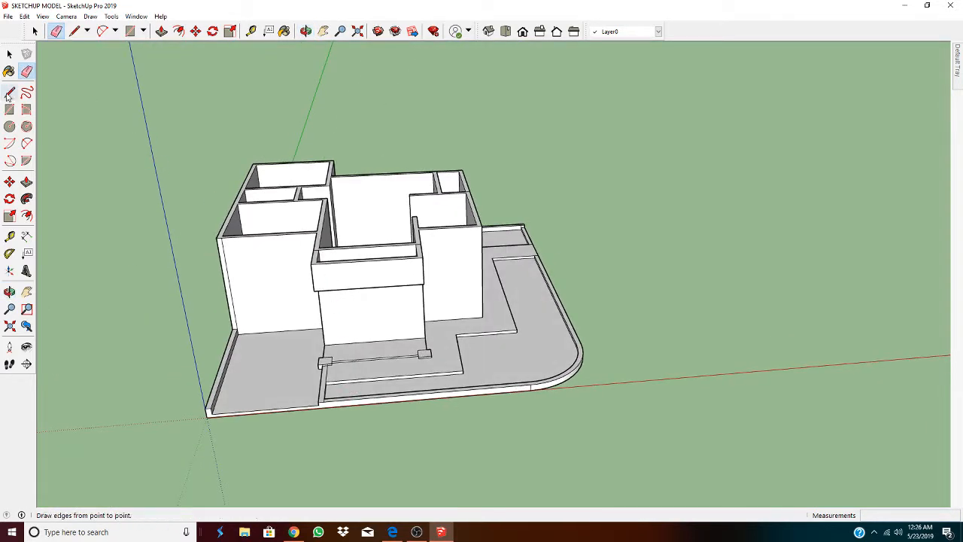
Step: Copy the wall face behind the balcony to an empty spot beside the house, about 956 cm away, and clear the selection
{"action": "left_click", "coordinate": [9, 53]}
{"action": "left_click", "coordinate": [368, 318]}
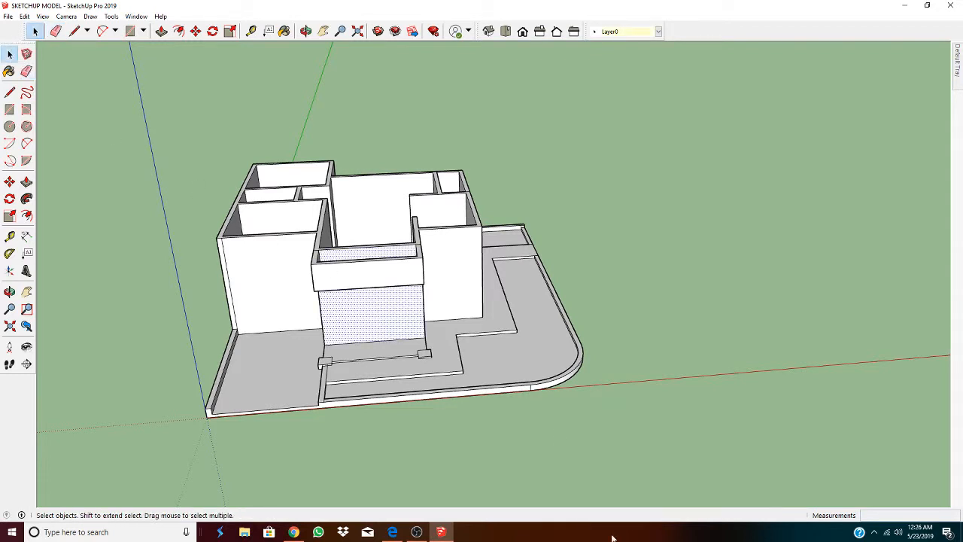
{"action": "left_click", "coordinate": [195, 31]}
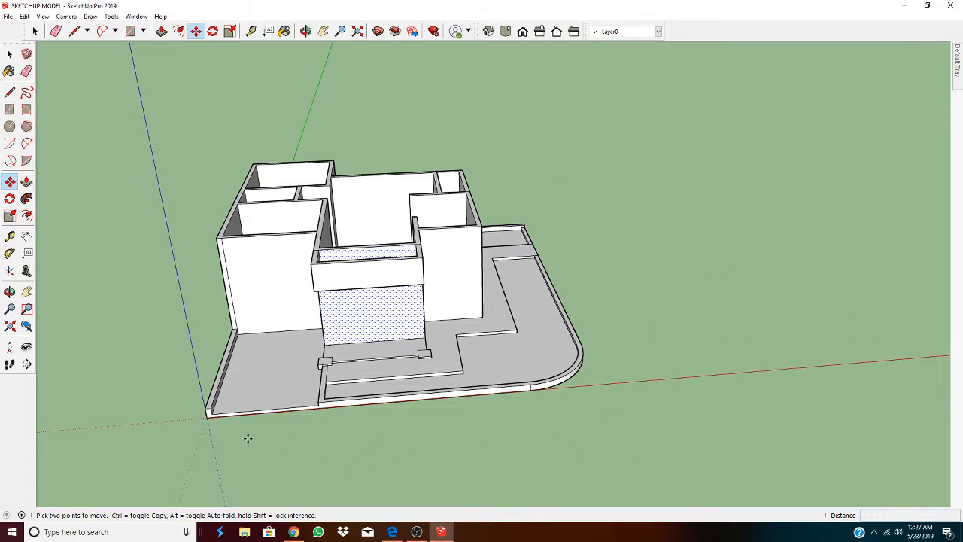
{"action": "left_click", "coordinate": [325, 431]}
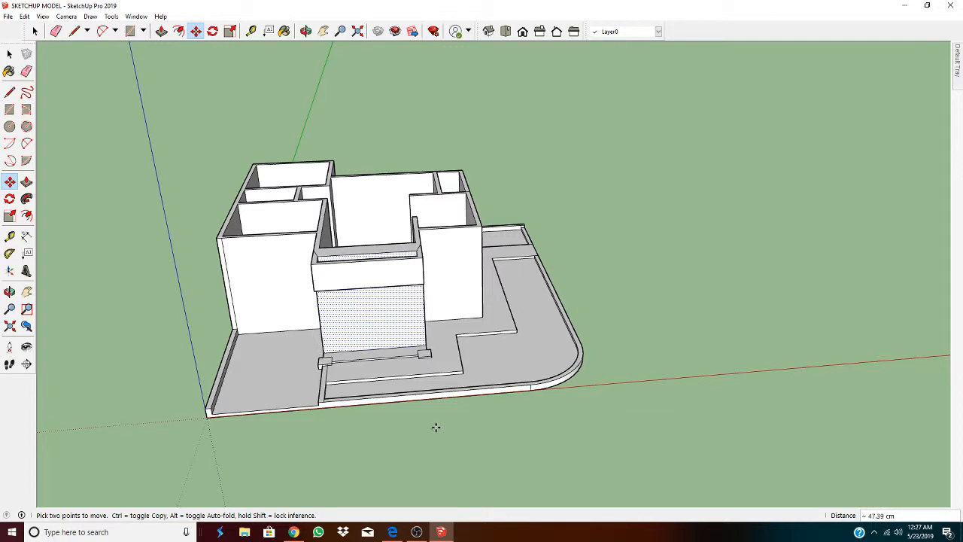
{"action": "key", "text": "ctrl"}
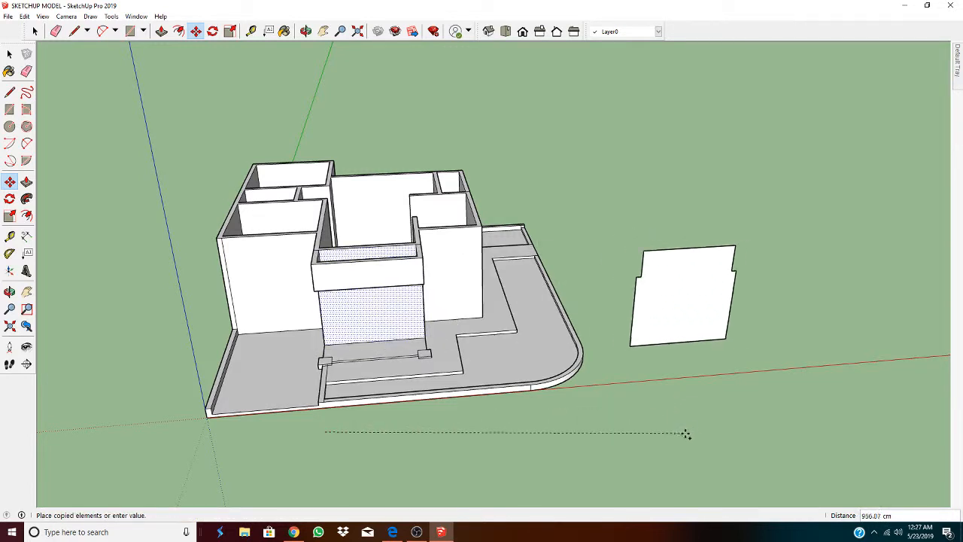
{"action": "left_click", "coordinate": [686, 434]}
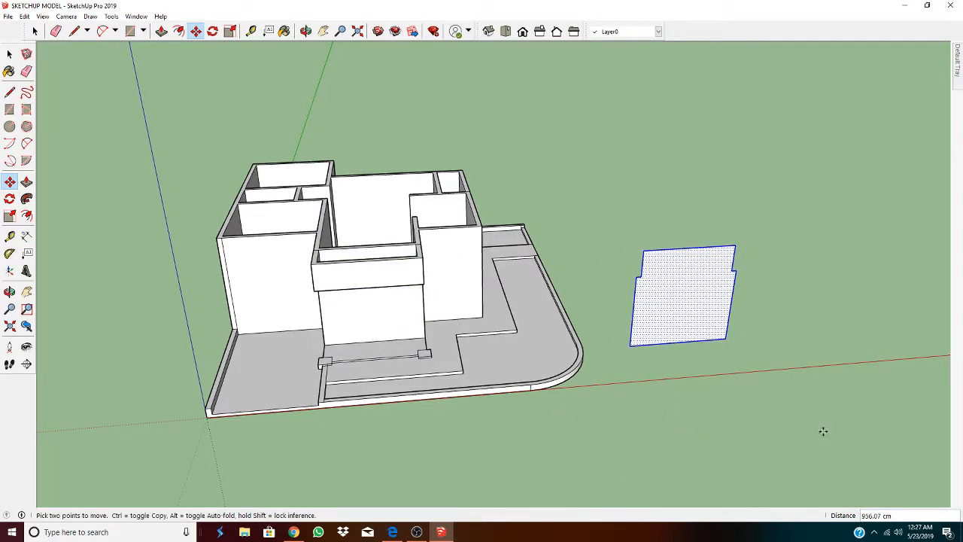
{"action": "scroll", "coordinate": [843, 469], "scroll_direction": "down", "scroll_amount": 2}
{"action": "middle_click_drag", "start_coordinate": [847, 459], "coordinate": [738, 428]}
{"action": "scroll", "coordinate": [752, 454], "scroll_direction": "up", "scroll_amount": 1}
{"action": "scroll", "coordinate": [756, 453], "scroll_direction": "up", "scroll_amount": 2}
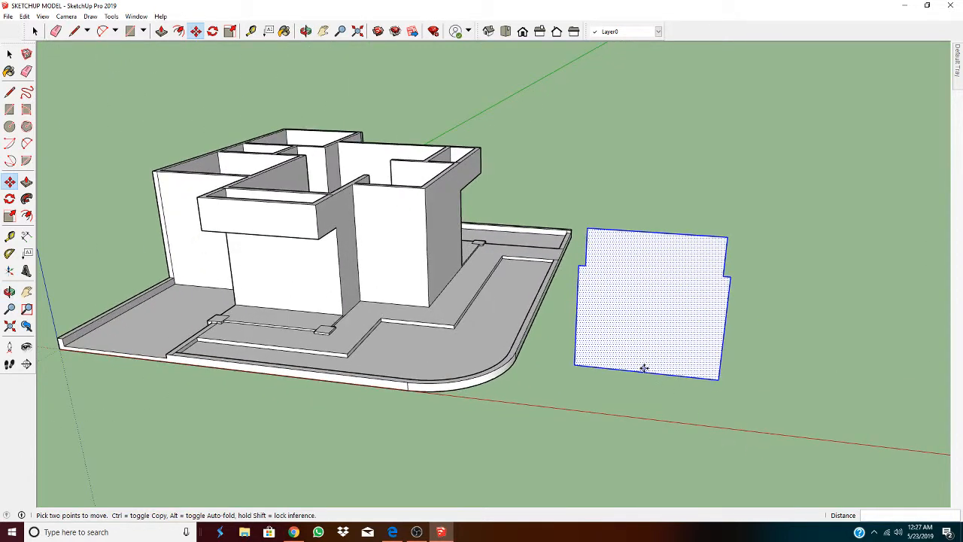
{"action": "left_click", "coordinate": [8, 53]}
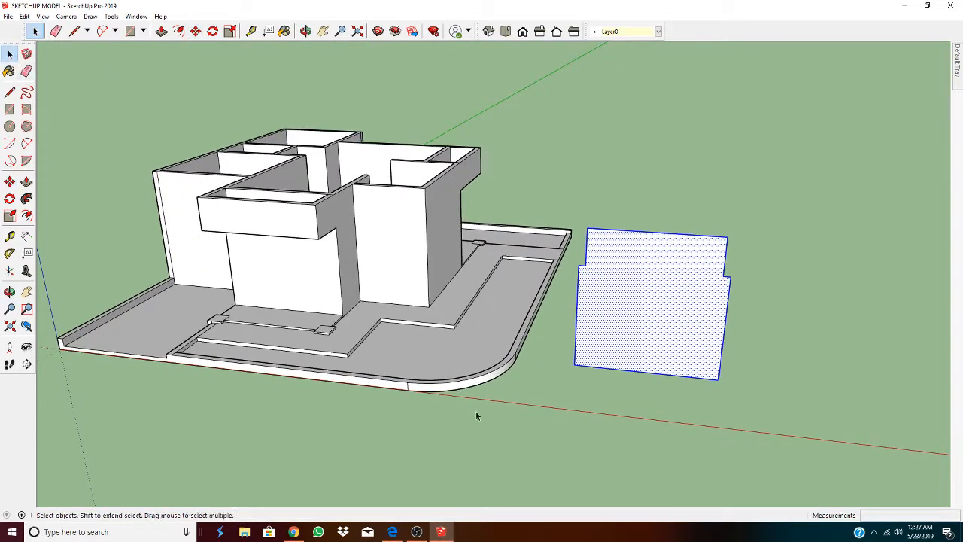
{"action": "left_click", "coordinate": [699, 455]}
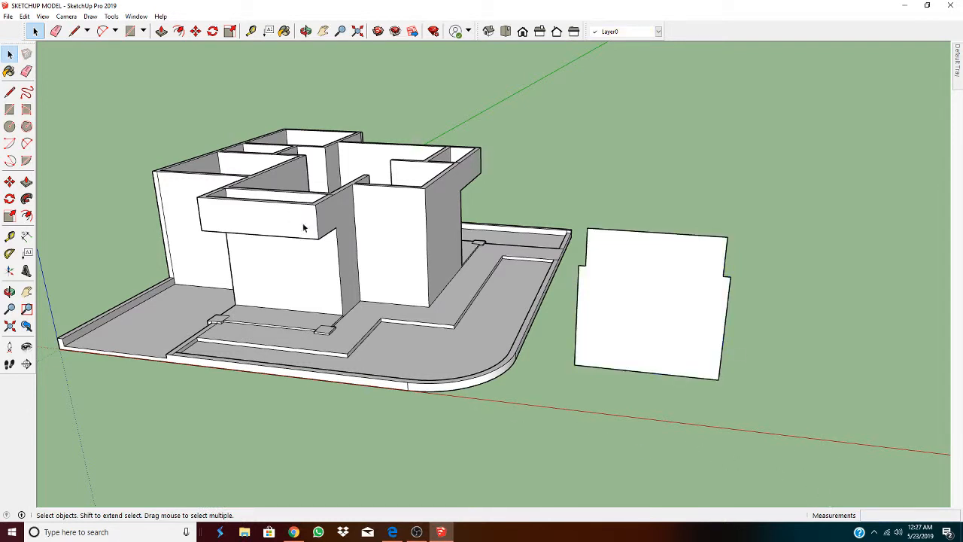
Step: Place a vertical guide inside the copied wall face's edge nearest the house, plus a parallel one 5 cm farther in
{"action": "left_click", "coordinate": [251, 31]}
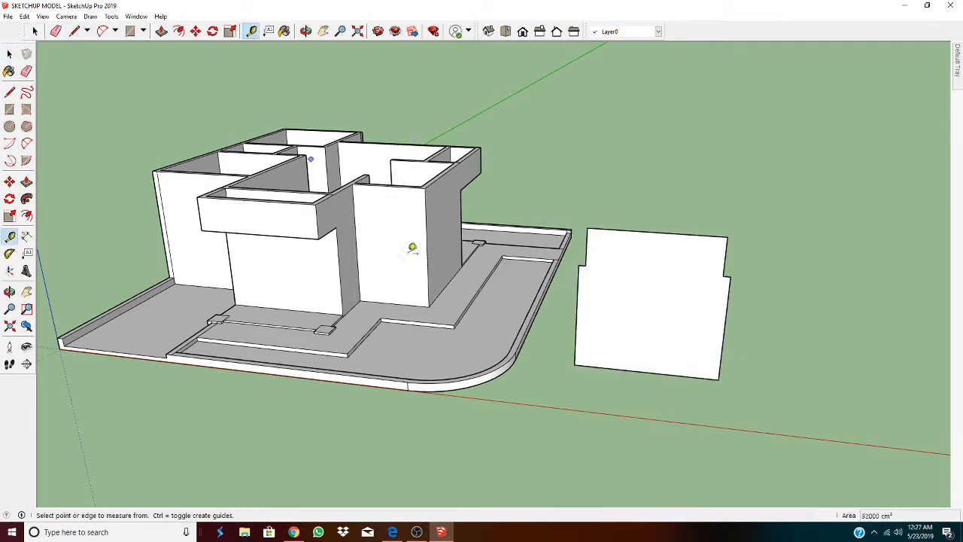
{"action": "left_click", "coordinate": [576, 300]}
{"action": "left_click", "coordinate": [594, 300]}
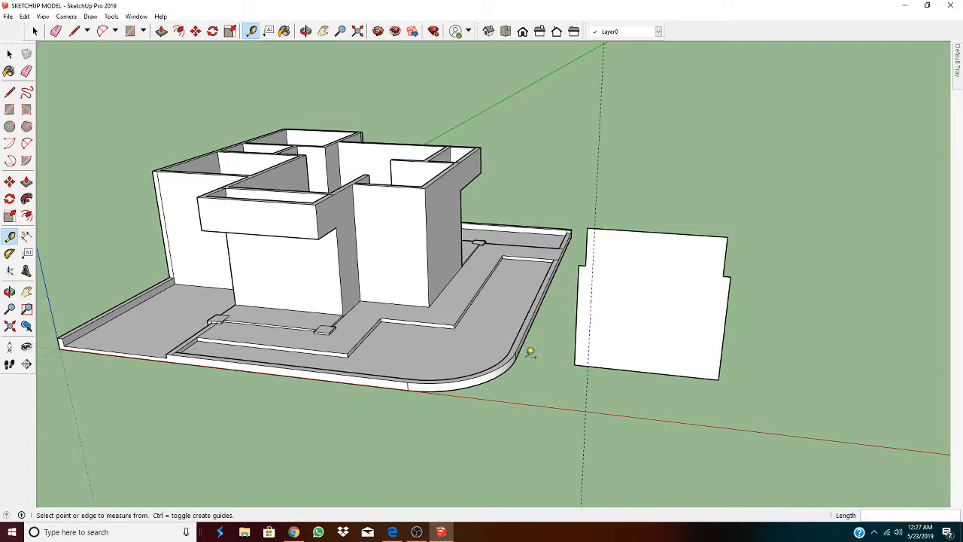
{"action": "left_click", "coordinate": [592, 300]}
{"action": "type", "text": "5"}
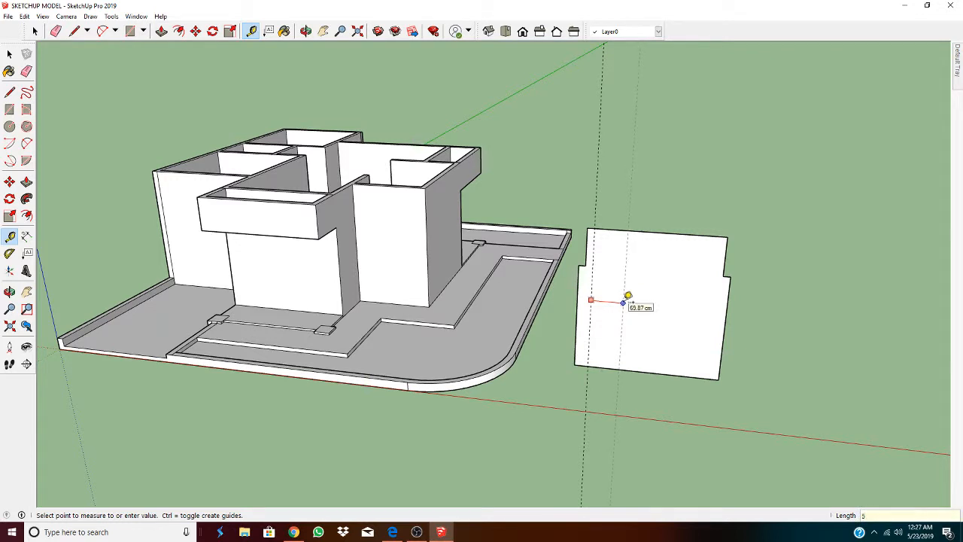
{"action": "key", "text": "Return"}
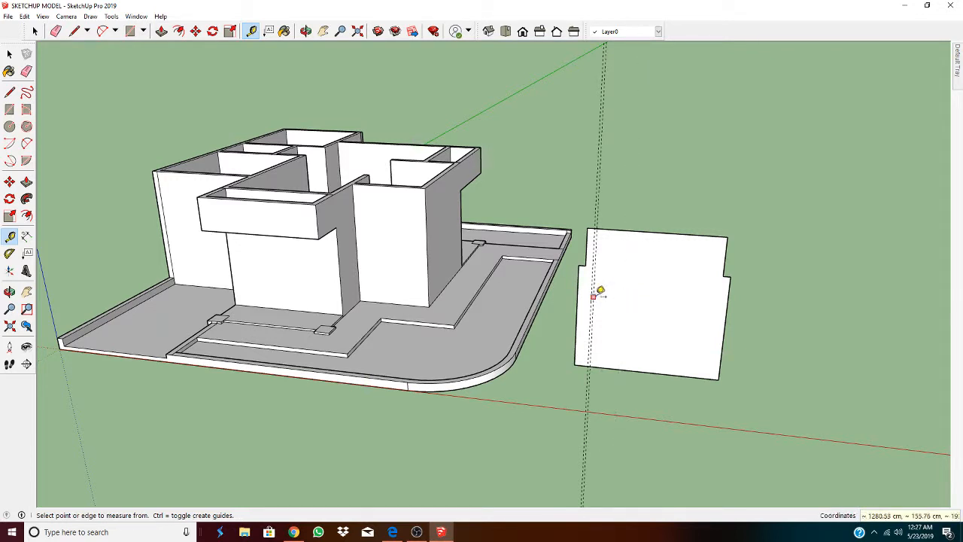
Step: Place a vertical guide 75 cm farther across the copied wall face and a parallel one 5 cm beyond it
{"action": "left_click", "coordinate": [594, 298]}
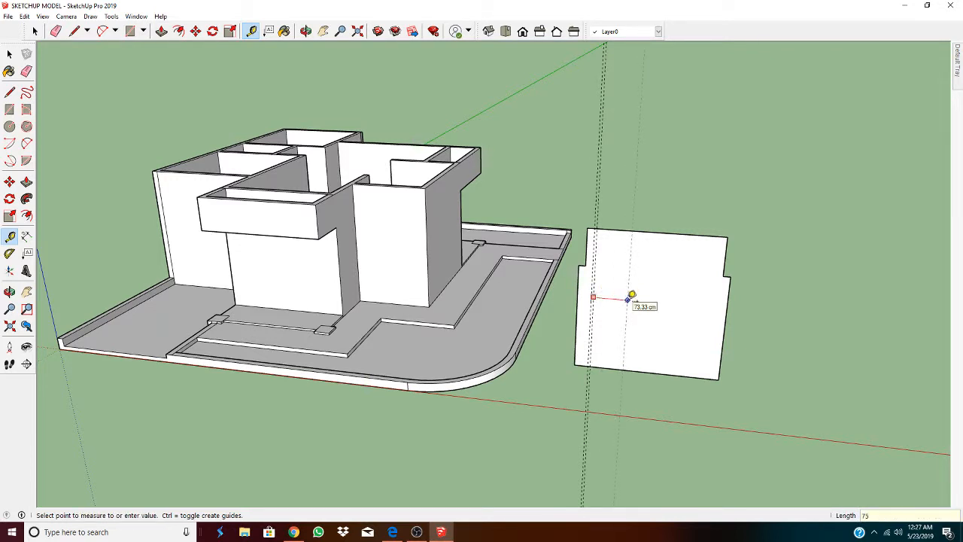
{"action": "left_click", "coordinate": [630, 299]}
{"action": "left_click", "coordinate": [628, 299]}
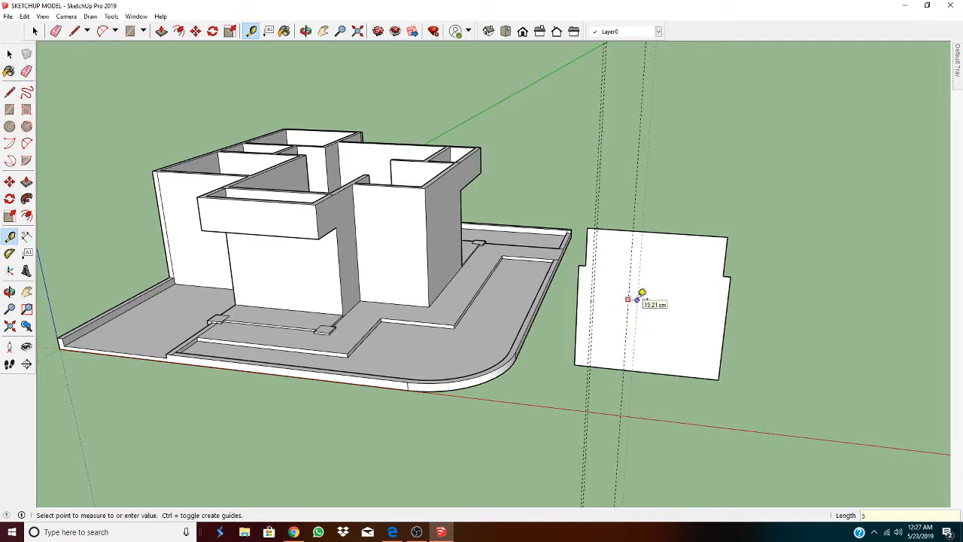
Step: Place a vertical guide 5 cm inside the copied wall face's edge farthest from the house
{"action": "left_click", "coordinate": [682, 308]}
{"action": "left_click", "coordinate": [728, 308]}
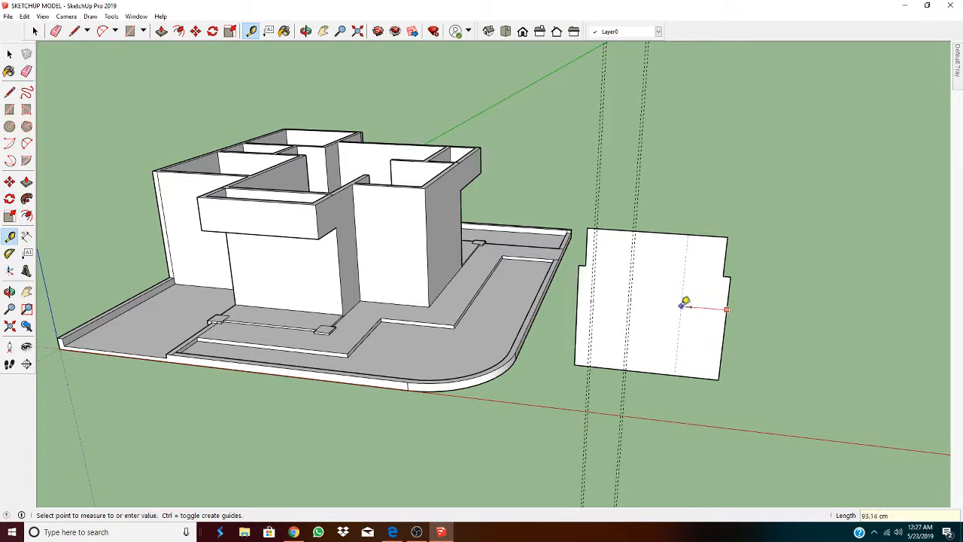
{"action": "type", "text": "5"}
{"action": "key", "text": "Return"}
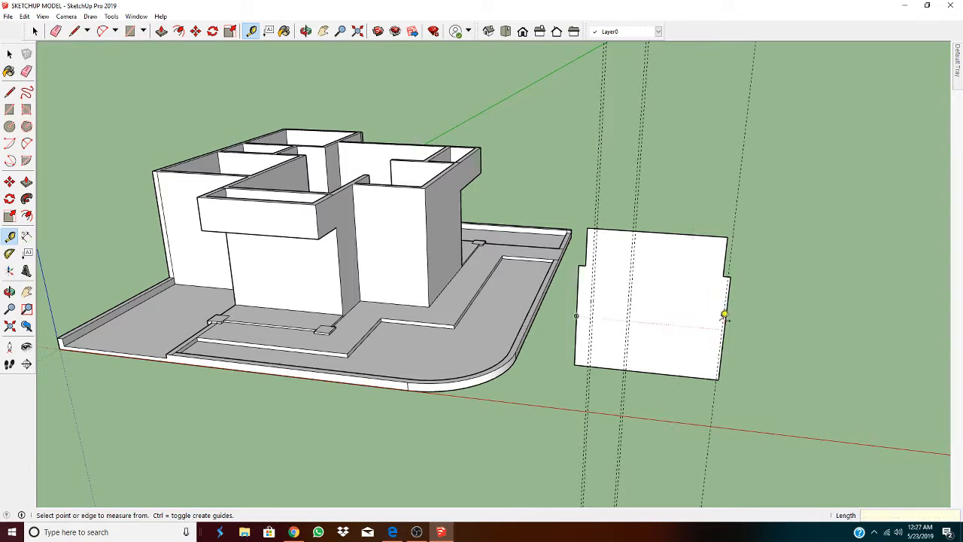
Step: Offset a guide 50 cm inward from the far-edge guide and add a close parallel guide on its inner side
{"action": "left_click", "coordinate": [725, 317]}
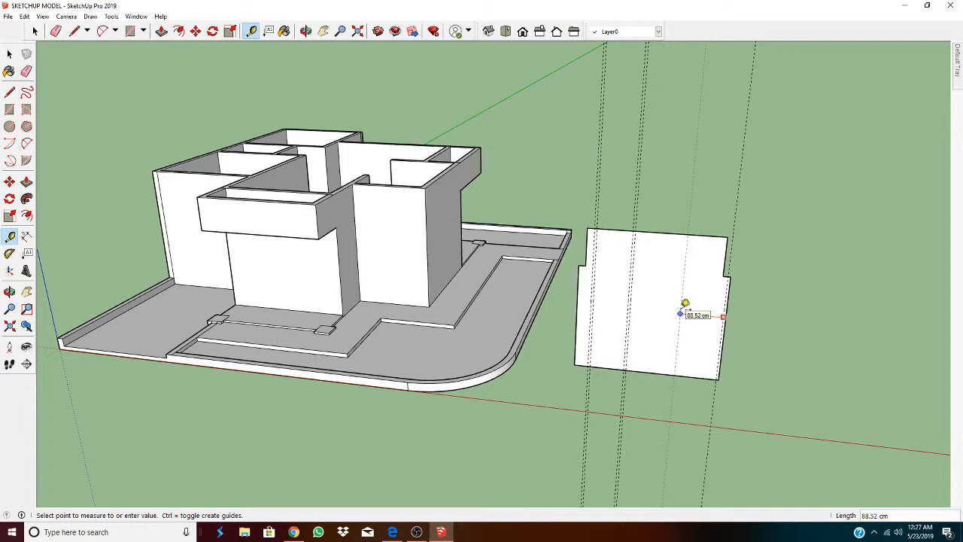
{"action": "type", "text": "50"}
{"action": "key", "text": "Return"}
{"action": "left_click", "coordinate": [698, 315]}
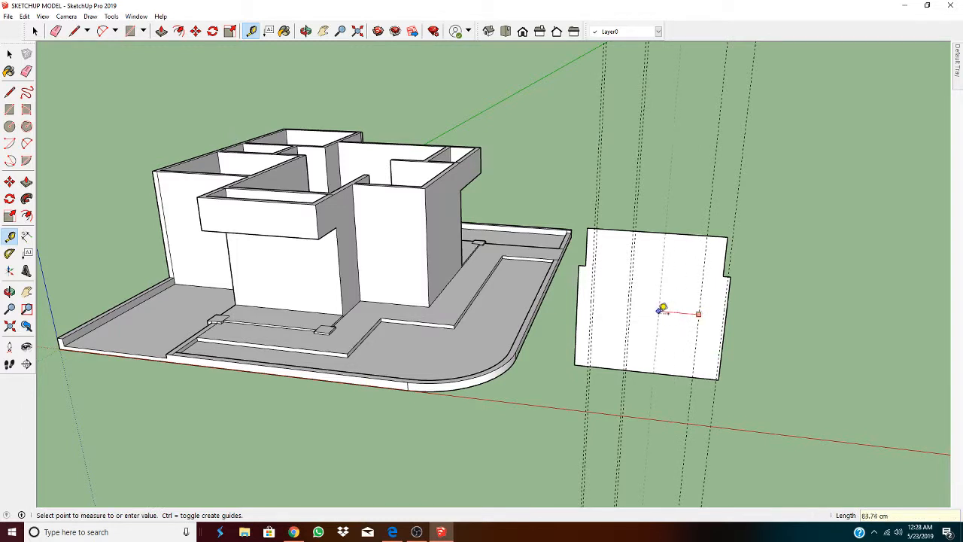
{"action": "type", "text": "50"}
{"action": "key", "text": "Return"}
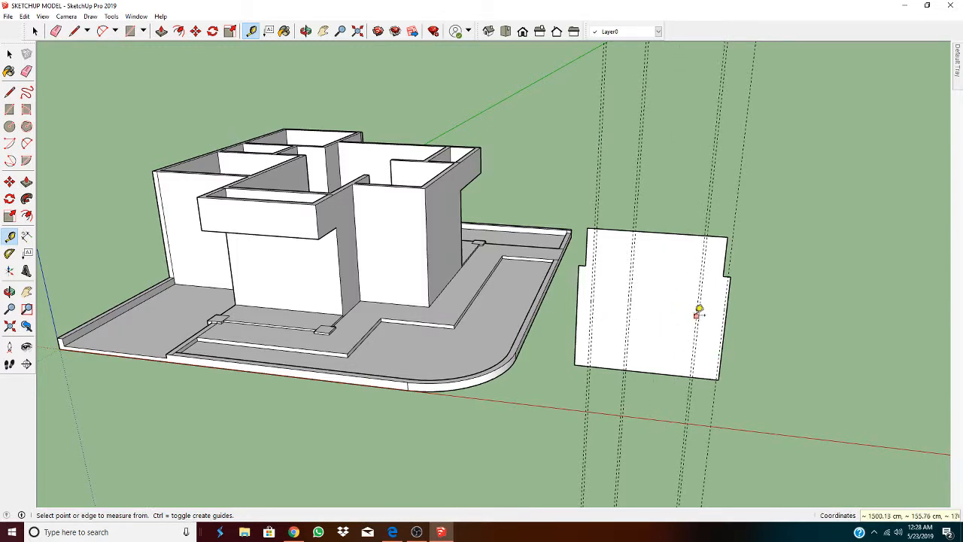
Step: Offset another vertical guide 50 cm inward from the innermost one of that pair, and a second one 5 cm beyond it
{"action": "left_click", "coordinate": [697, 316]}
{"action": "type", "text": "50"}
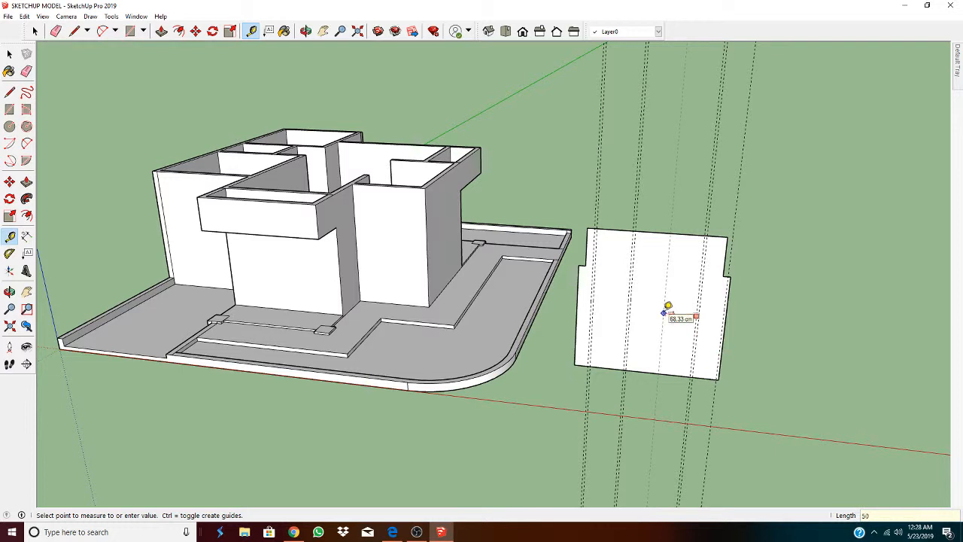
{"action": "key", "text": "Return"}
{"action": "left_click", "coordinate": [672, 311]}
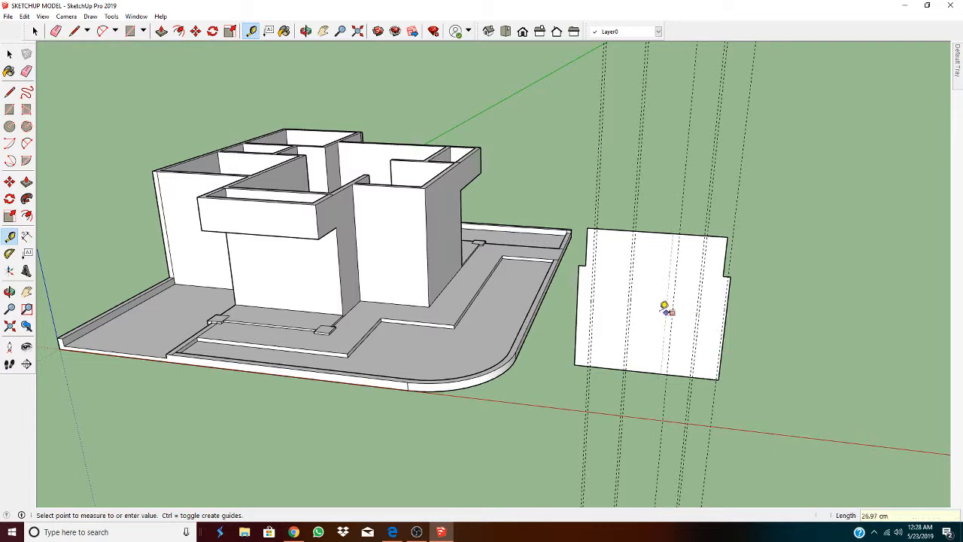
{"action": "key", "text": "Escape"}
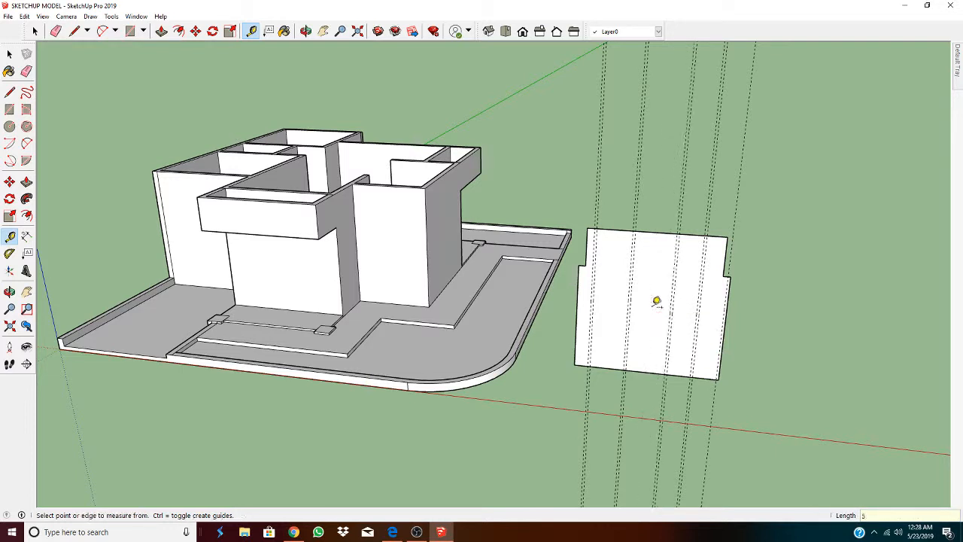
Step: Try to place a horizontal guide 210 cm above the copied wall face's base edge and offset another guide from it
{"action": "left_click", "coordinate": [645, 372]}
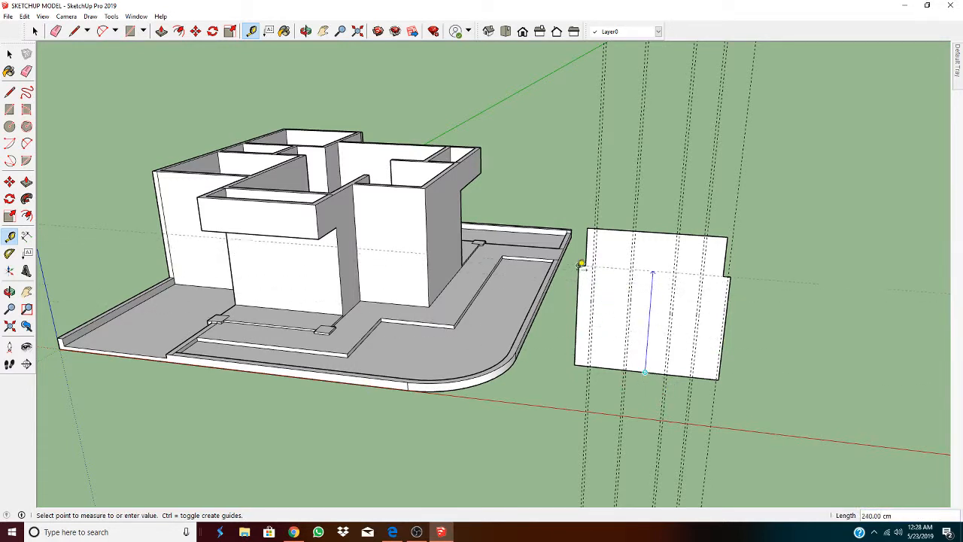
{"action": "type", "text": "210"}
{"action": "key", "text": "Return"}
{"action": "left_click", "coordinate": [617, 273]}
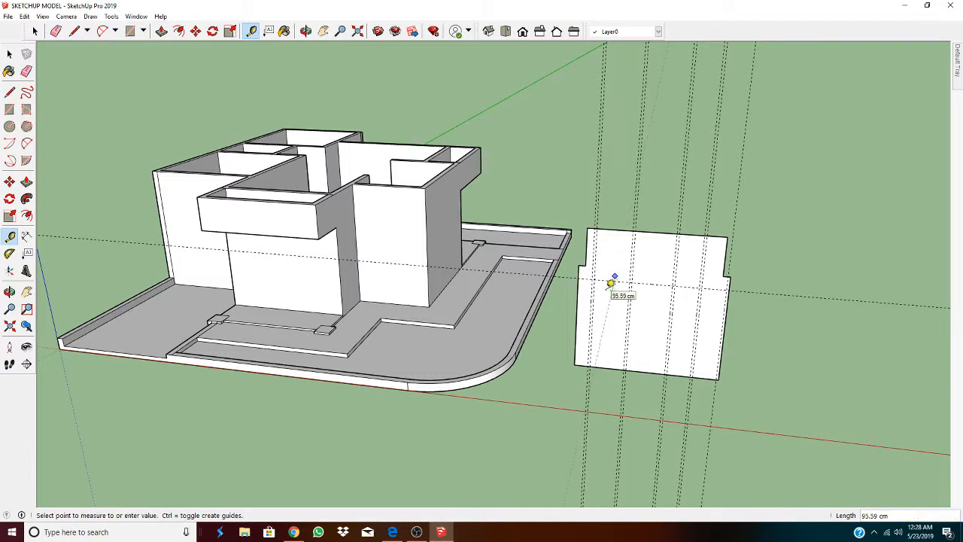
{"action": "left_click", "coordinate": [611, 283]}
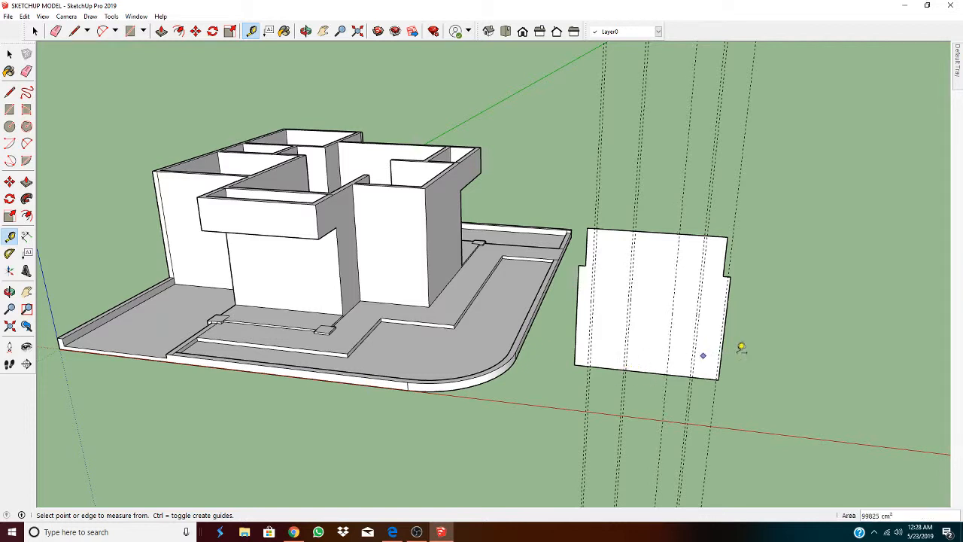
Step: Add the 5 cm companion to the single vertical guide, and place a horizontal guide 210 cm above the face's base edge
{"action": "left_click", "coordinate": [673, 328]}
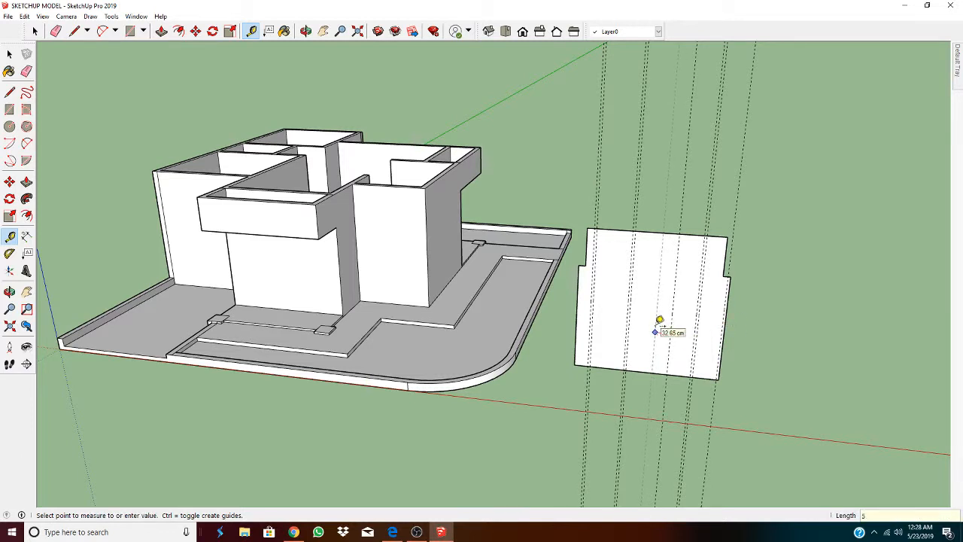
{"action": "key", "text": "Return"}
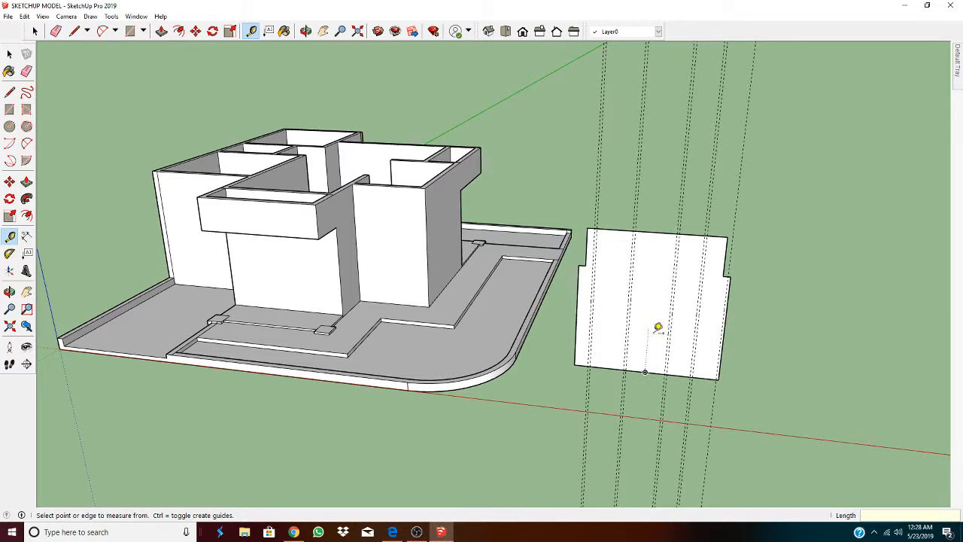
{"action": "left_click", "coordinate": [655, 372]}
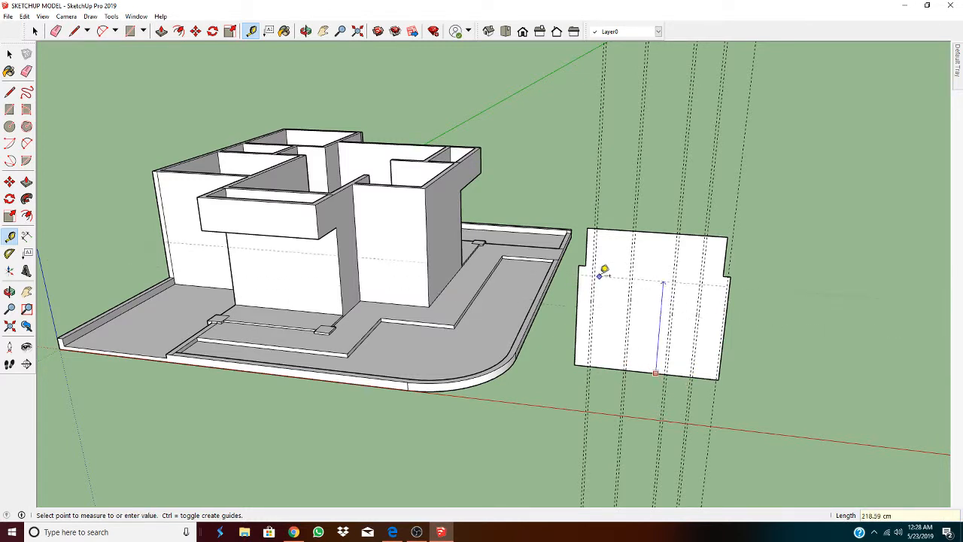
{"action": "type", "text": "210"}
{"action": "key", "text": "Return"}
Step: Offset a horizontal guide 5 cm above the 210 cm guide and another one 20 cm higher
{"action": "left_click", "coordinate": [610, 279]}
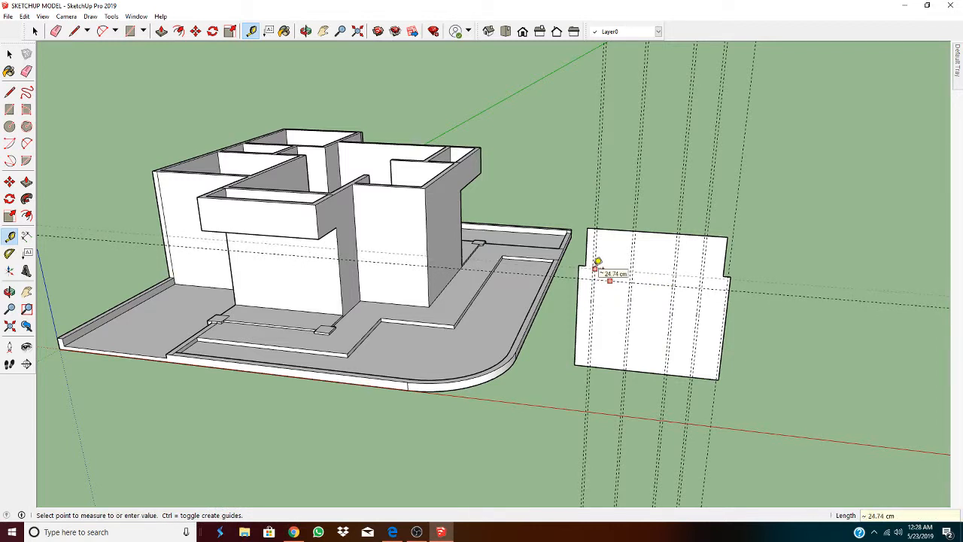
{"action": "key", "text": "Return"}
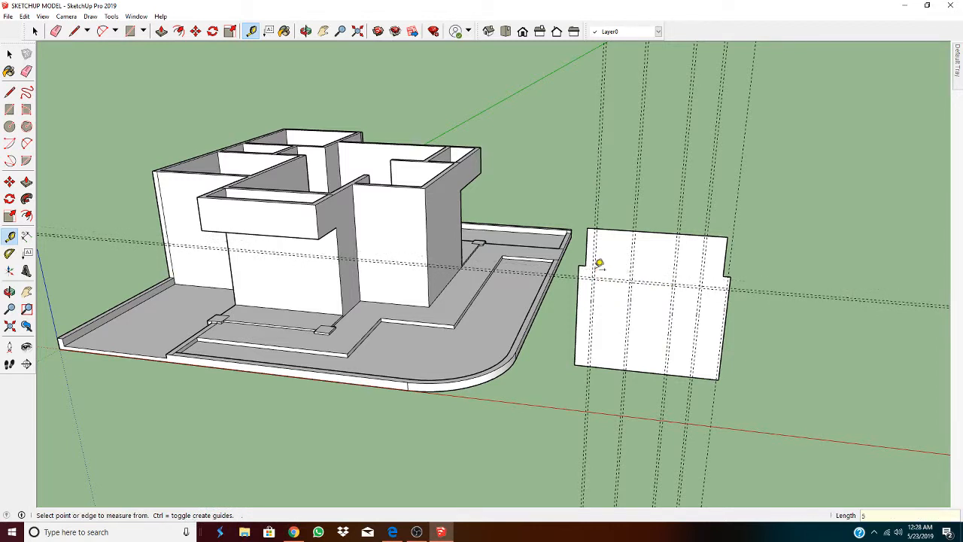
{"action": "left_click", "coordinate": [617, 279]}
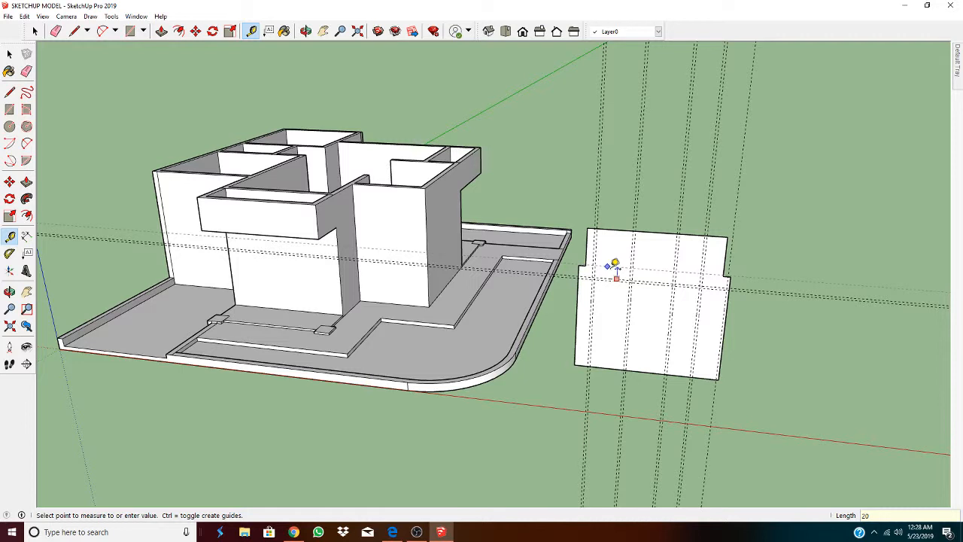
{"action": "key", "text": "Return"}
{"action": "left_click", "coordinate": [611, 268]}
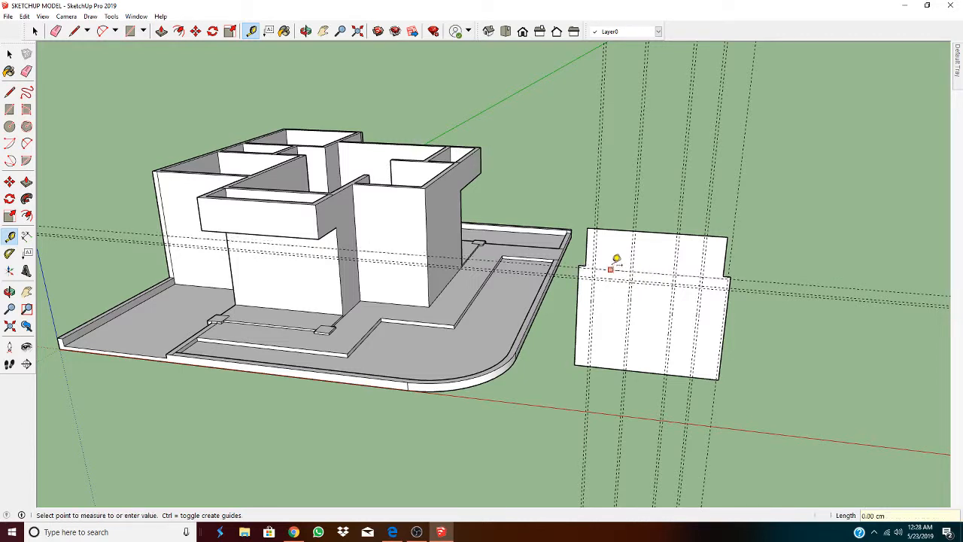
{"action": "type", "text": "20"}
{"action": "key", "text": "Return"}
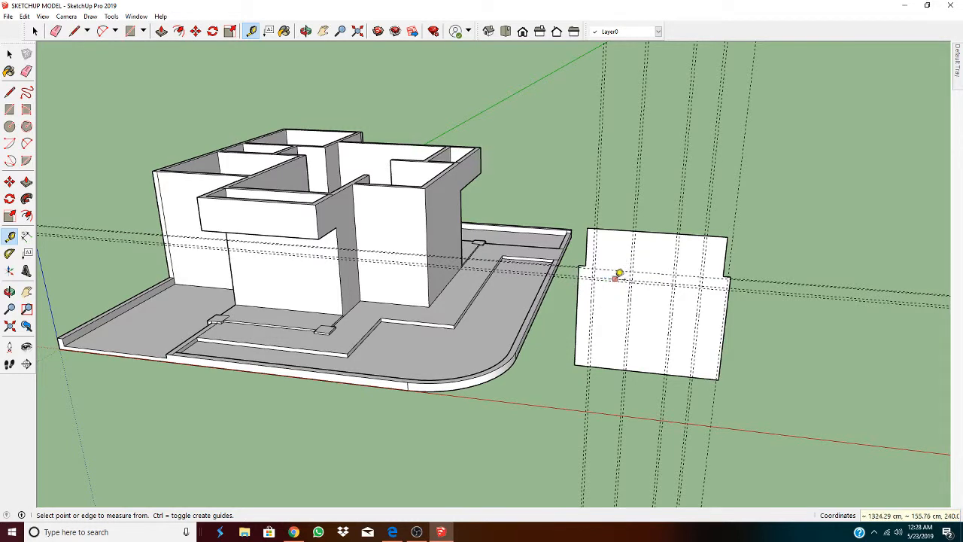
Step: Offset a horizontal guide 5 cm above the uppermost horizontal guide on the copied wall face
{"action": "scroll", "coordinate": [619, 277], "scroll_direction": "up", "scroll_amount": 6}
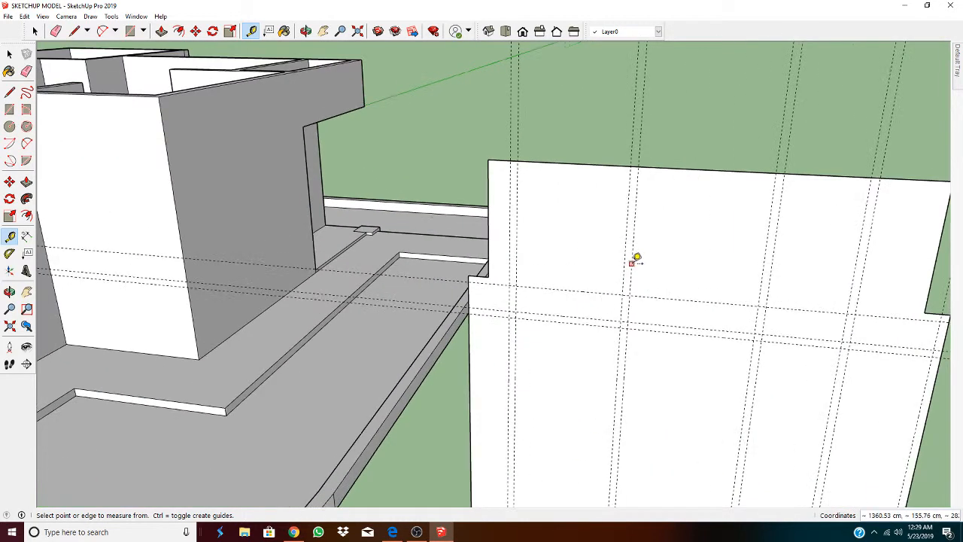
{"action": "left_click", "coordinate": [584, 289]}
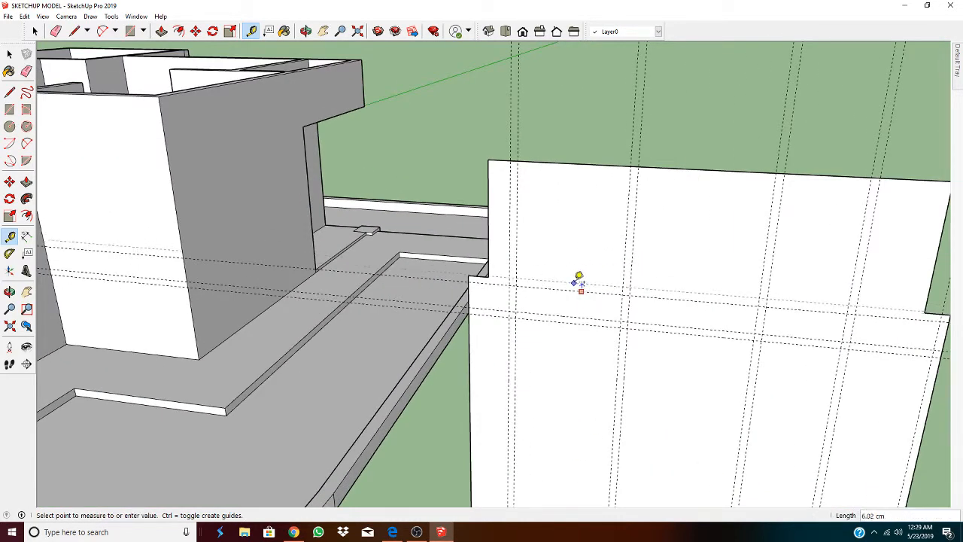
{"action": "type", "text": "5"}
{"action": "key", "text": "Return"}
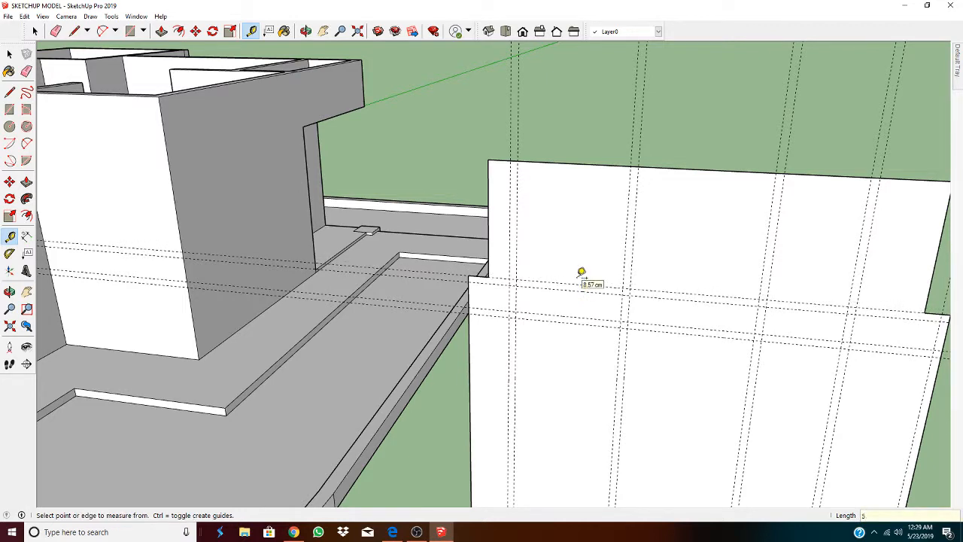
Step: Place a horizontal guide 80 cm above the copied wall face's base edge and a parallel one 5 cm above it
{"action": "scroll", "coordinate": [586, 344], "scroll_direction": "down", "scroll_amount": 4}
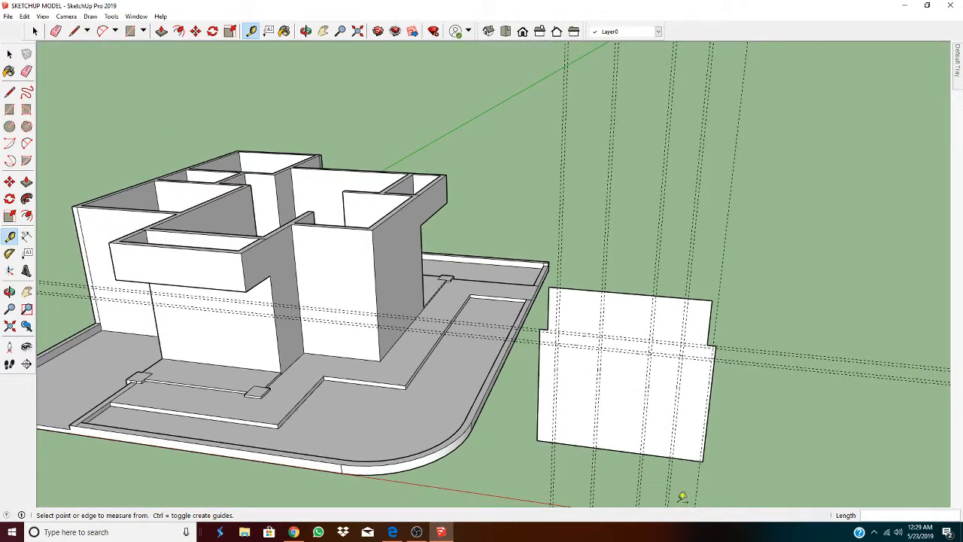
{"action": "left_click", "coordinate": [630, 451]}
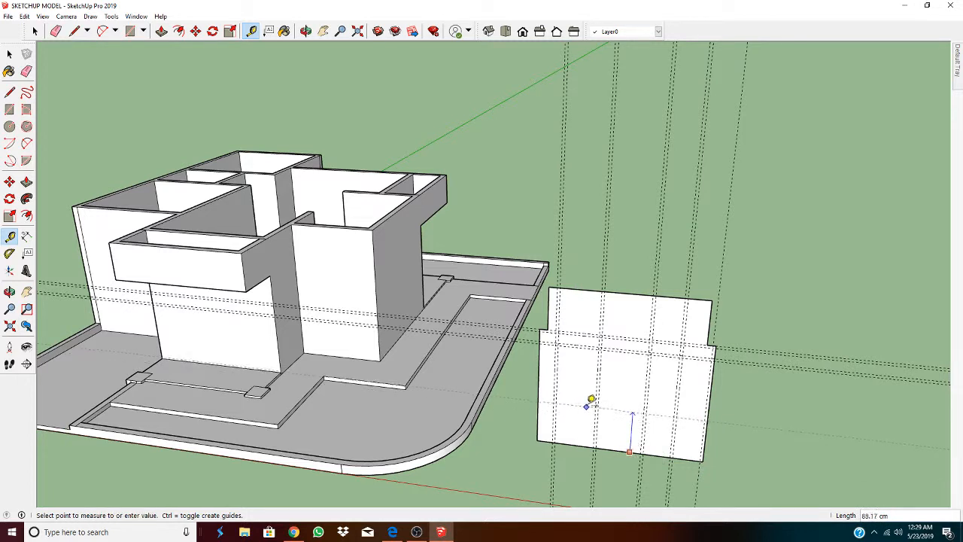
{"action": "type", "text": "80"}
{"action": "key", "text": "Return"}
{"action": "left_click", "coordinate": [614, 412]}
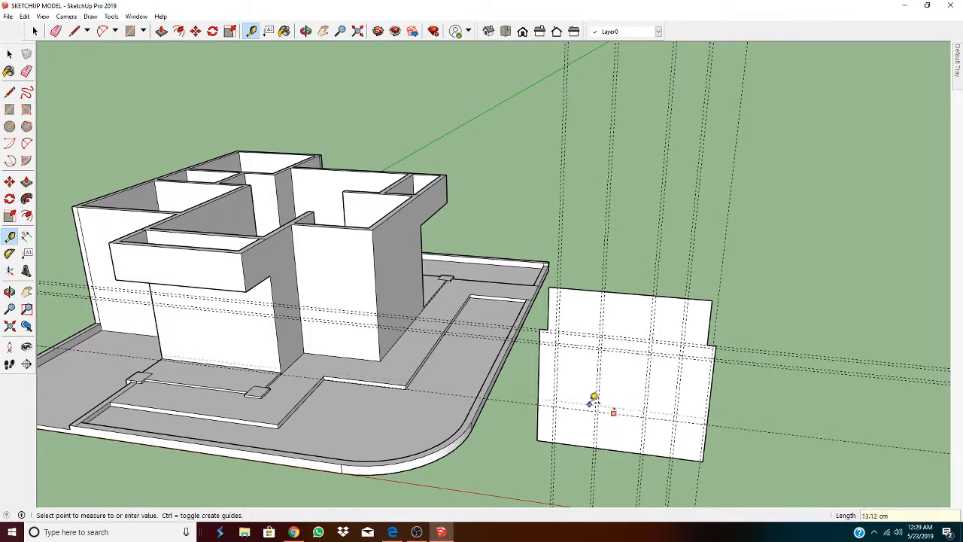
{"action": "type", "text": "5"}
{"action": "key", "text": "Return"}
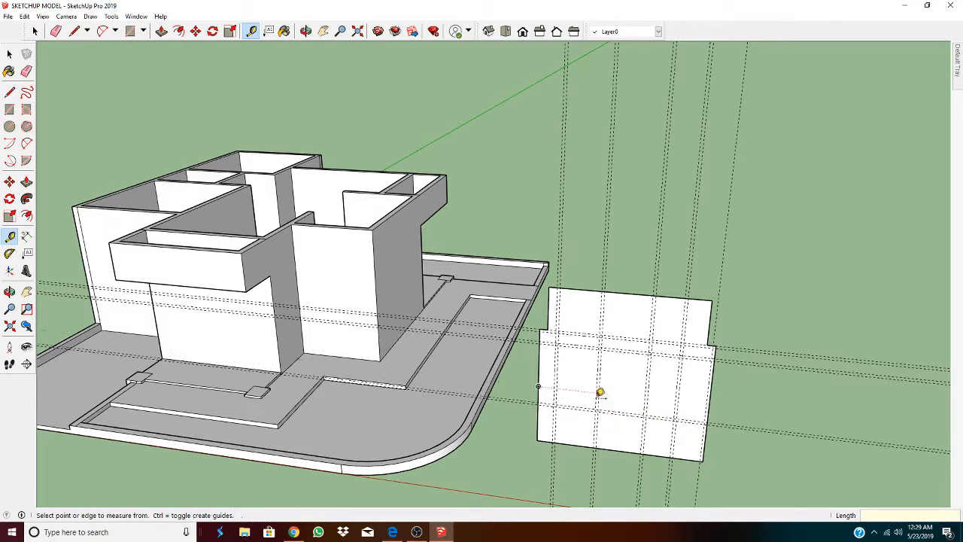
Step: Draw the 240 × 85 cm outer rectangle of the door frame along the outermost guides, down to the copied wall face's base edge
{"action": "scroll", "coordinate": [618, 450], "scroll_direction": "up", "scroll_amount": 1}
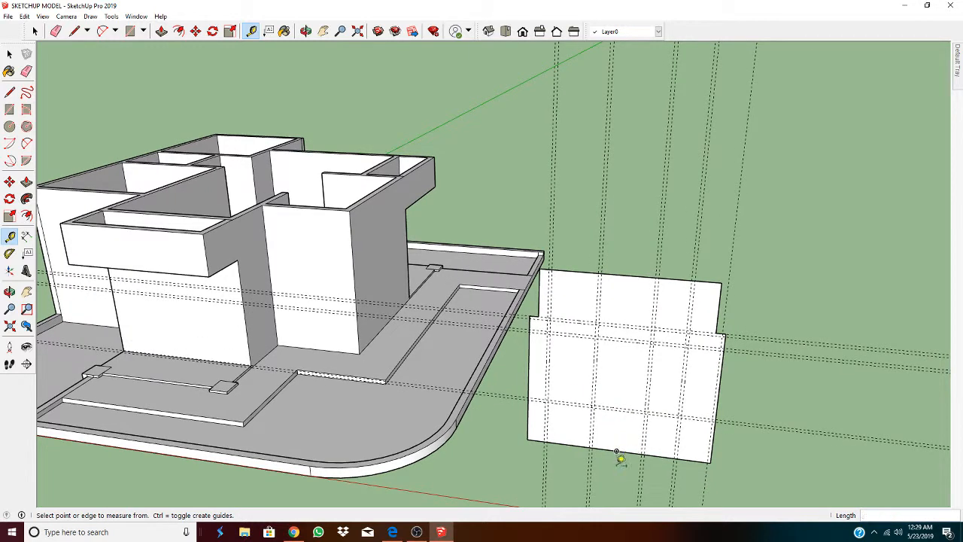
{"action": "scroll", "coordinate": [514, 434], "scroll_direction": "up", "scroll_amount": 3}
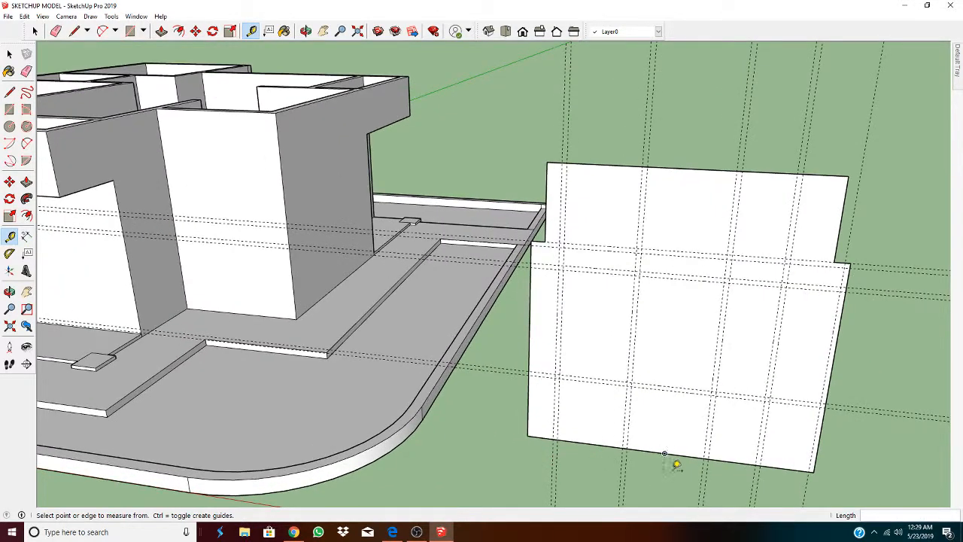
{"action": "left_click", "coordinate": [132, 32]}
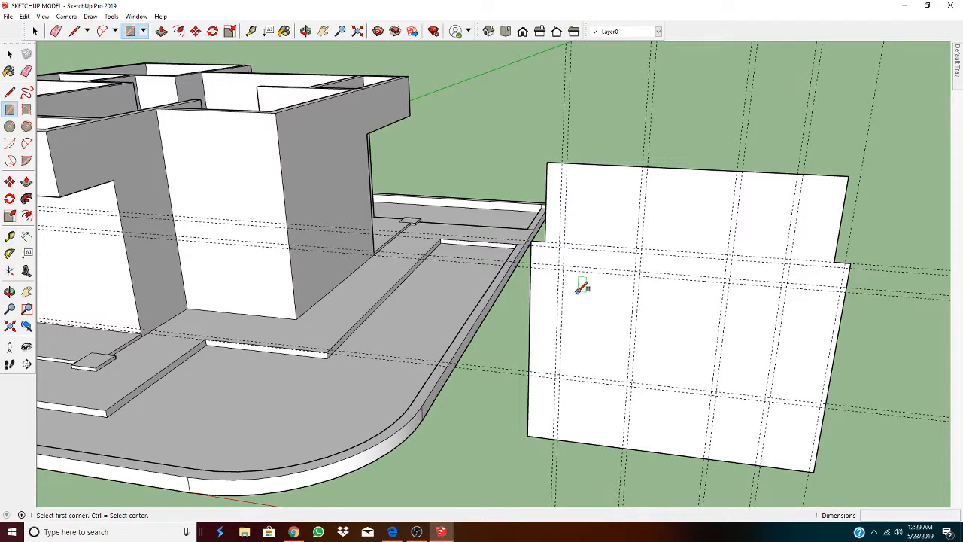
{"action": "left_click", "coordinate": [559, 244]}
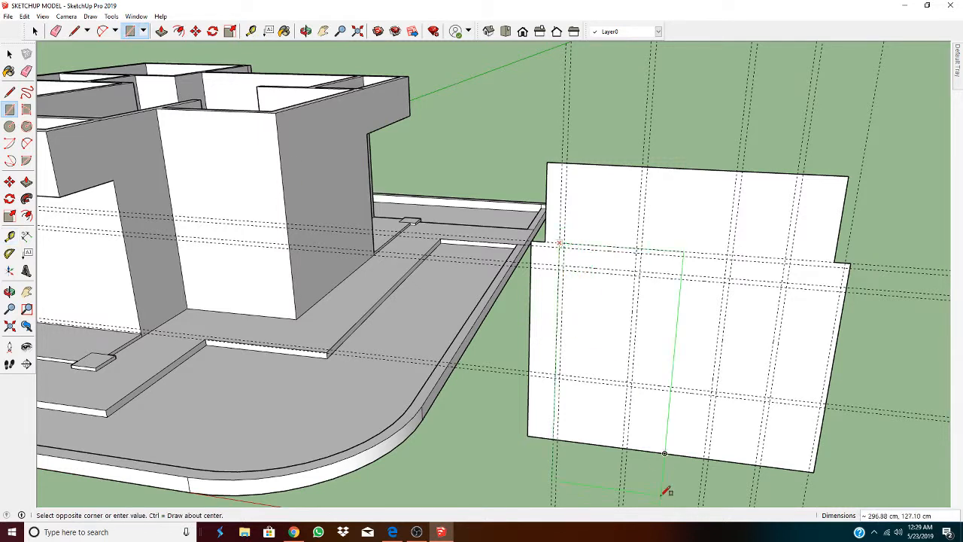
{"action": "left_click", "coordinate": [629, 446]}
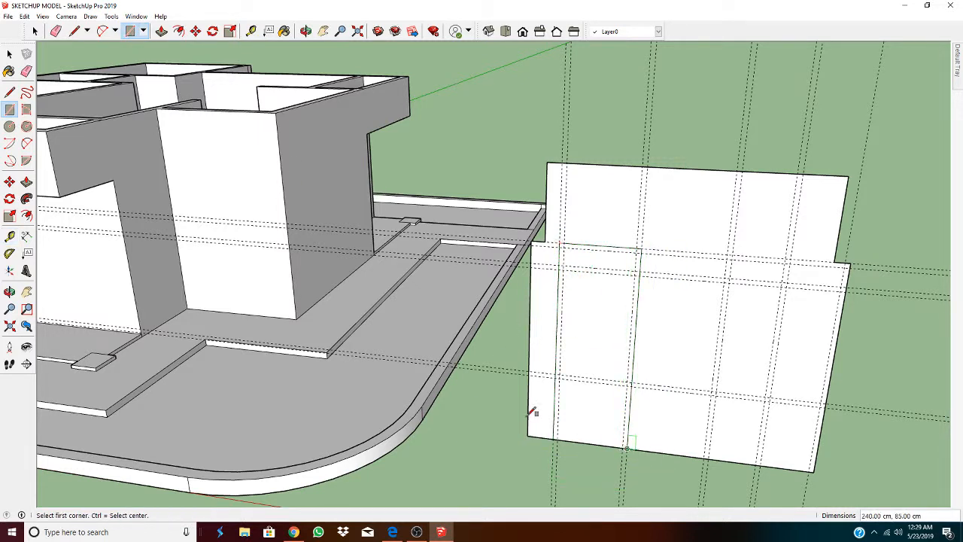
Step: Draw a 75 × 20 cm transom pane and a 210 × 75 cm door panel inside the door outline, following the inner guides
{"action": "left_click", "coordinate": [564, 248]}
{"action": "left_click", "coordinate": [640, 268]}
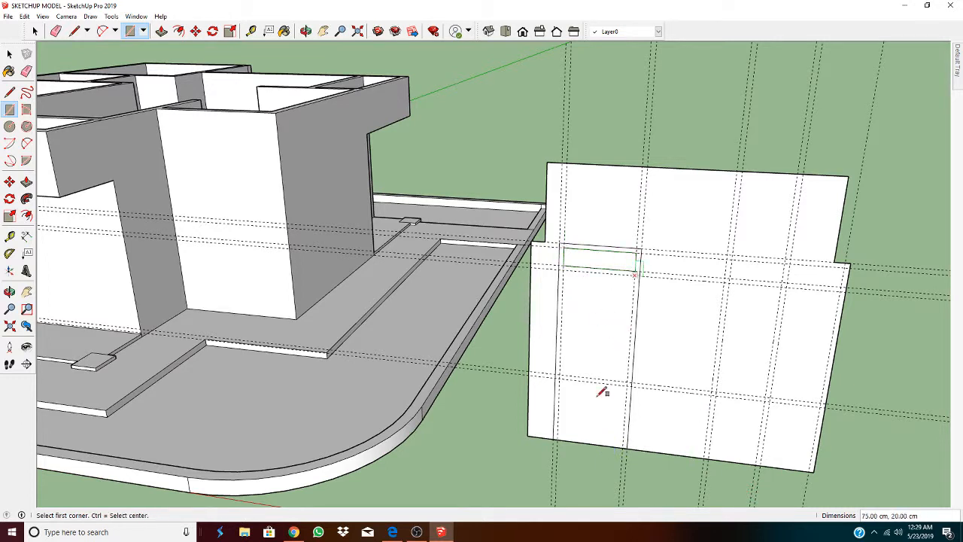
{"action": "left_click", "coordinate": [565, 257]}
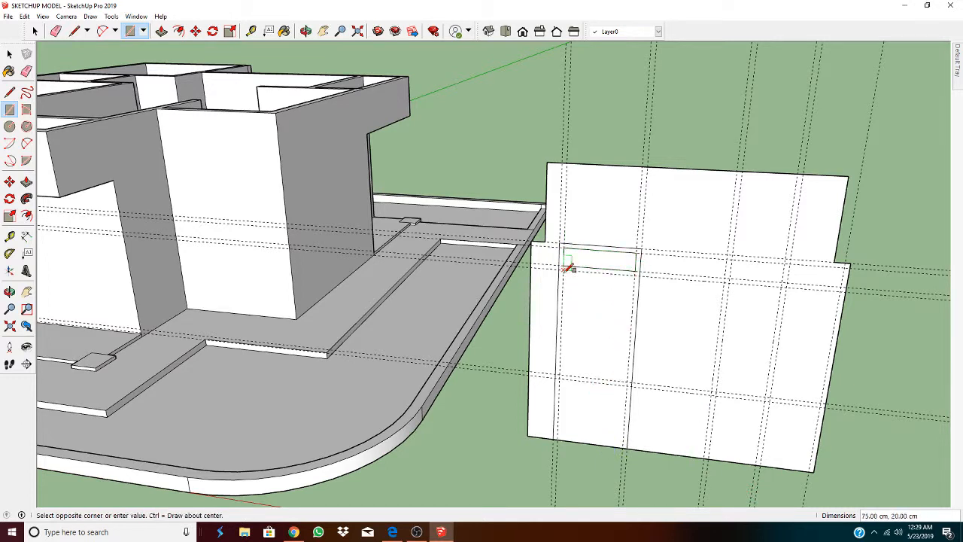
{"action": "left_click", "coordinate": [626, 449]}
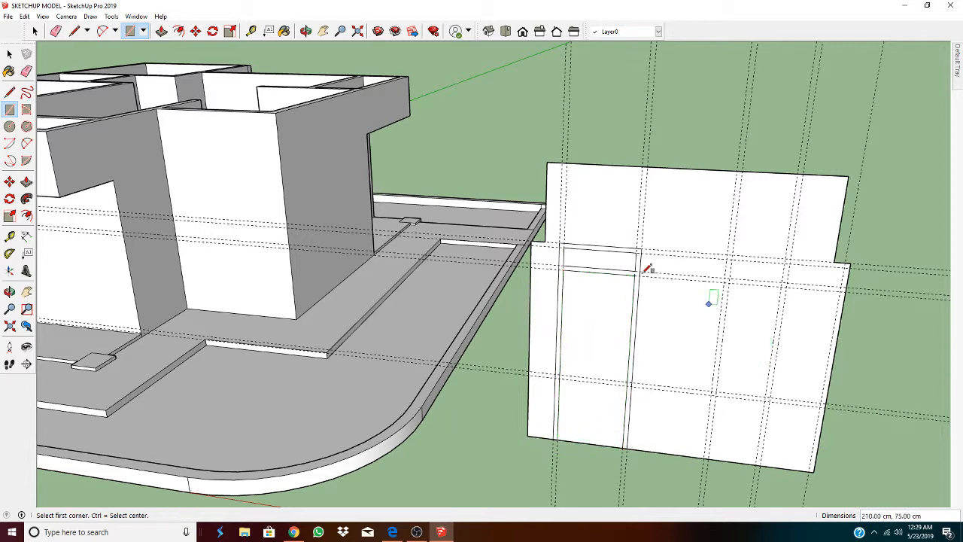
Step: Draw the 160 × 115 cm window outline along the outer guides, with two 50 × 20 cm panes side by side in its upper part
{"action": "scroll", "coordinate": [912, 317], "scroll_direction": "up", "scroll_amount": 2}
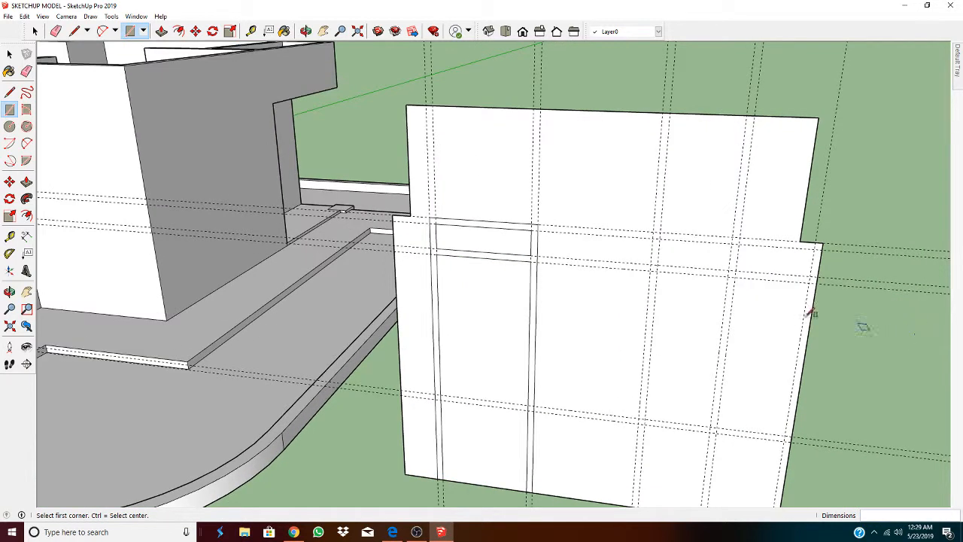
{"action": "left_click", "coordinate": [653, 232]}
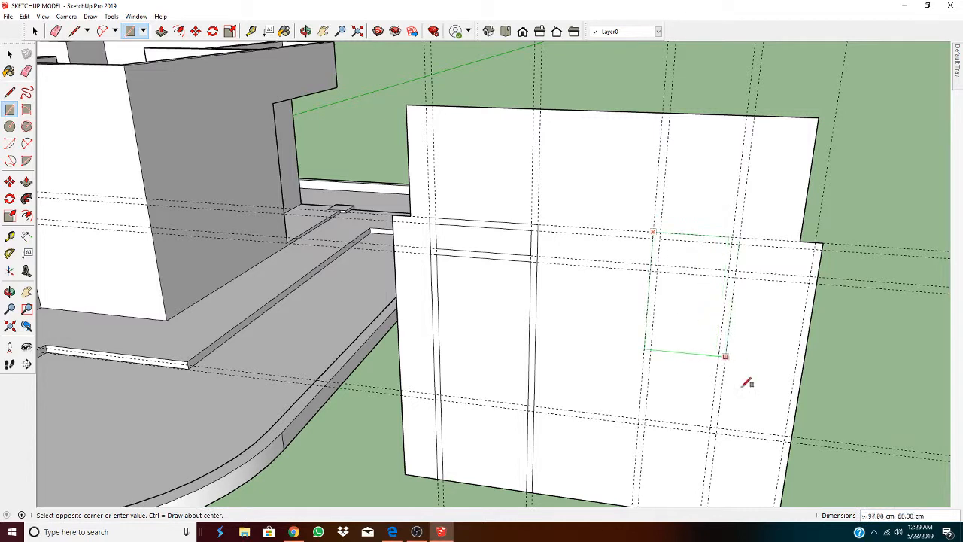
{"action": "left_click", "coordinate": [787, 438]}
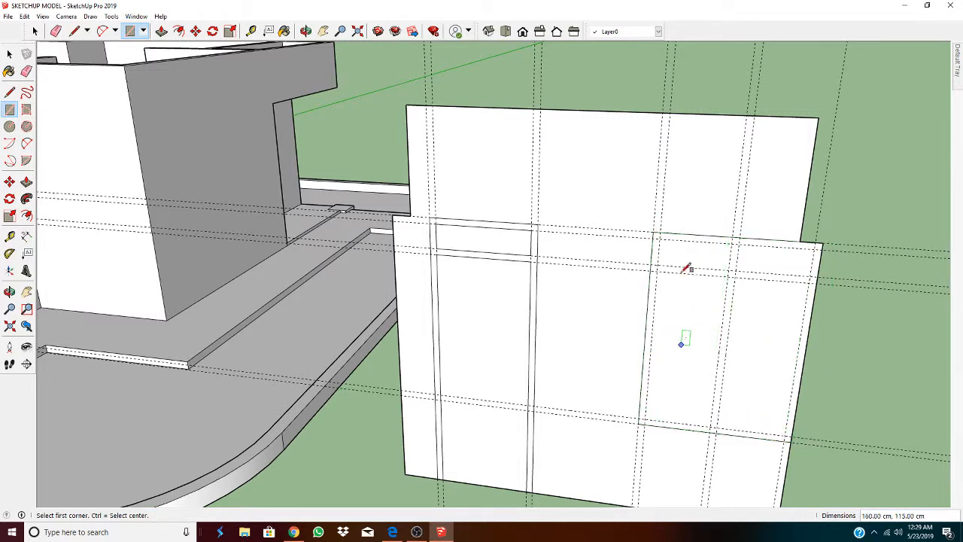
{"action": "left_click", "coordinate": [659, 240]}
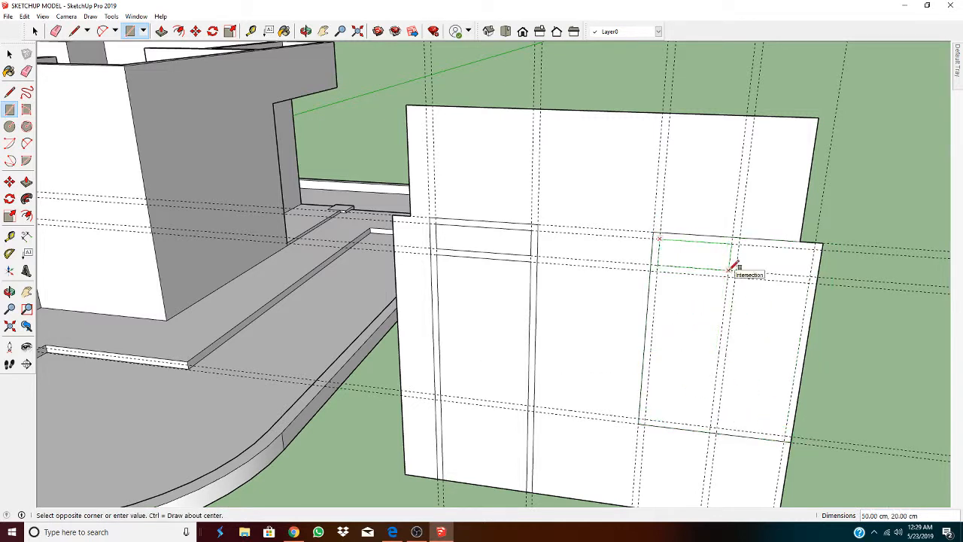
{"action": "left_click", "coordinate": [730, 272]}
{"action": "left_click", "coordinate": [739, 244]}
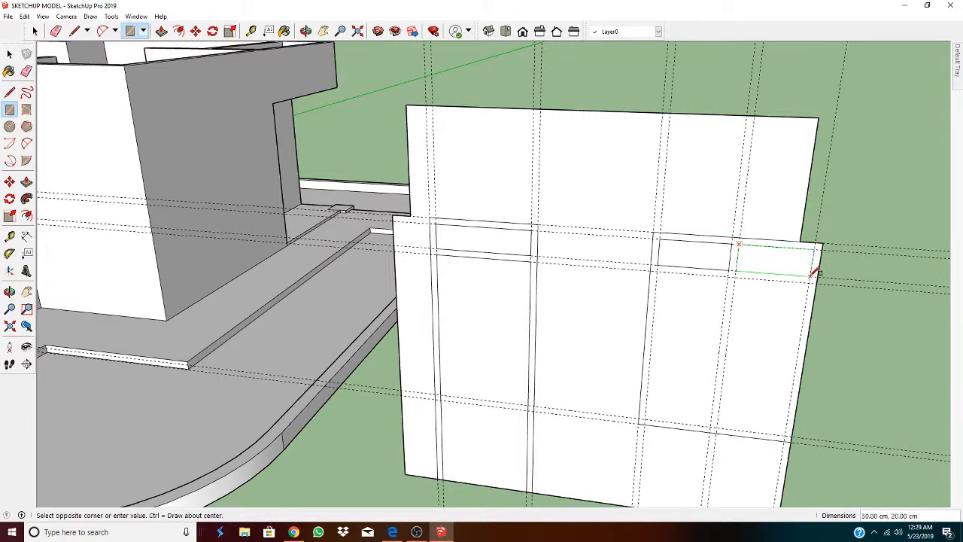
{"action": "left_click", "coordinate": [813, 275]}
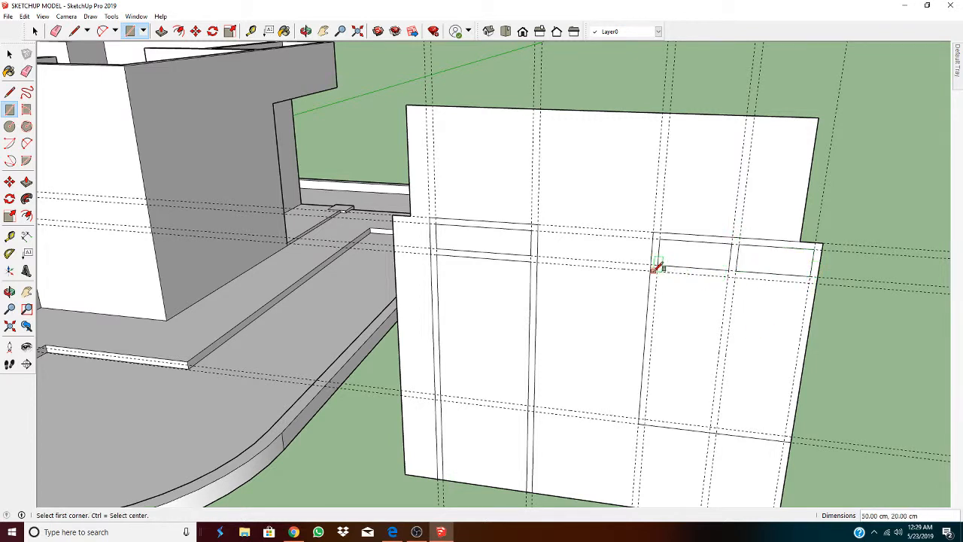
Step: Draw two 125 × 50 cm panes below the window's upper panes, following the inner guides
{"action": "left_click", "coordinate": [657, 271]}
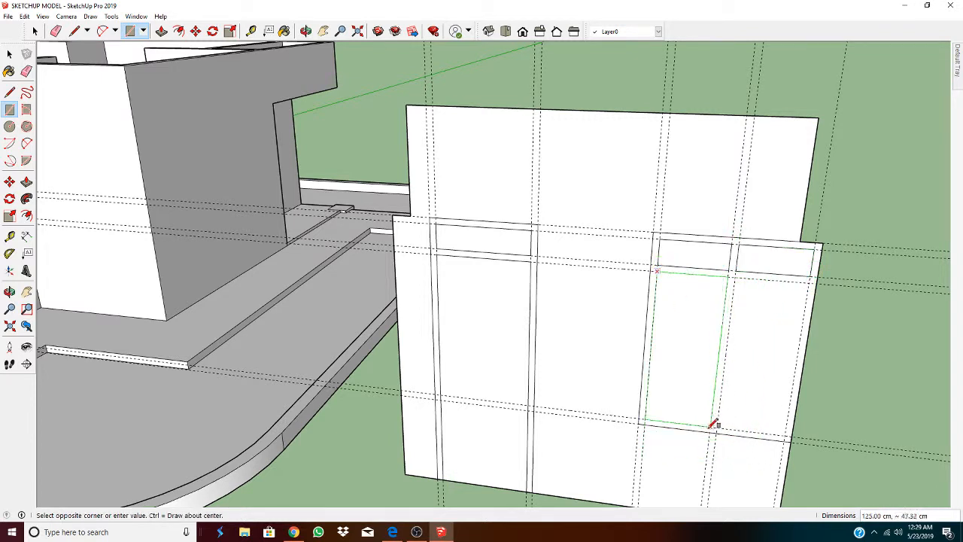
{"action": "left_click", "coordinate": [713, 426]}
{"action": "left_click", "coordinate": [735, 276]}
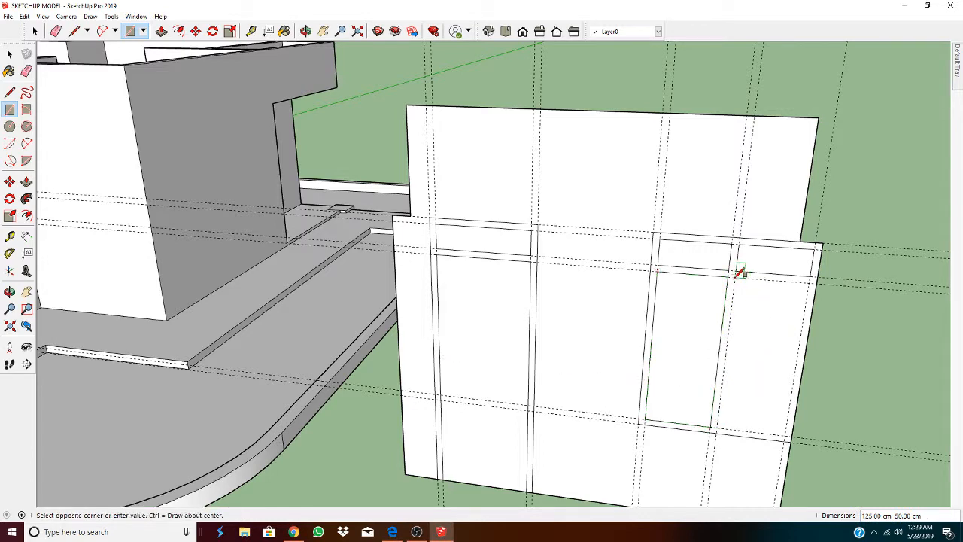
{"action": "left_click", "coordinate": [788, 434]}
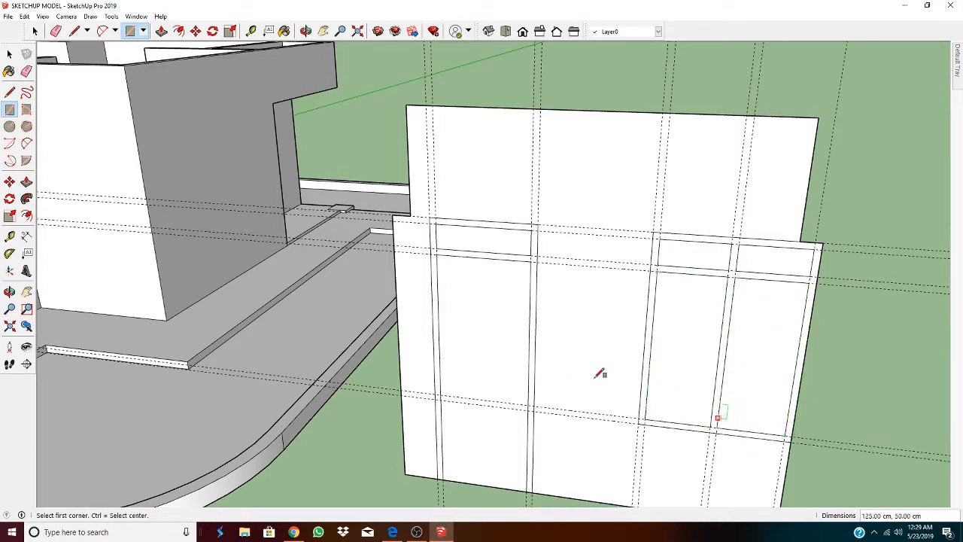
Step: Erase the guides and the copied wall face's outer edges around the door and window frames
{"action": "scroll", "coordinate": [624, 376], "scroll_direction": "down", "scroll_amount": 3}
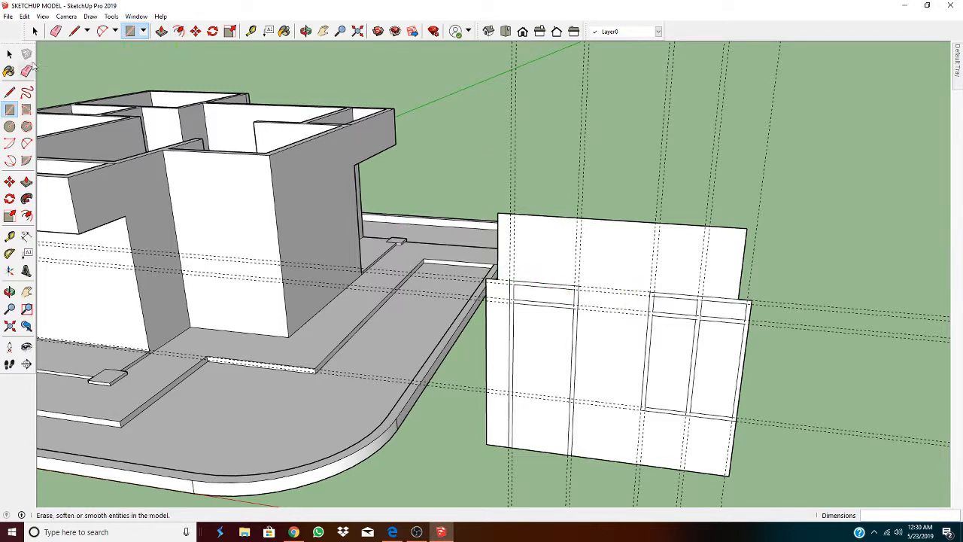
{"action": "left_click", "coordinate": [56, 31]}
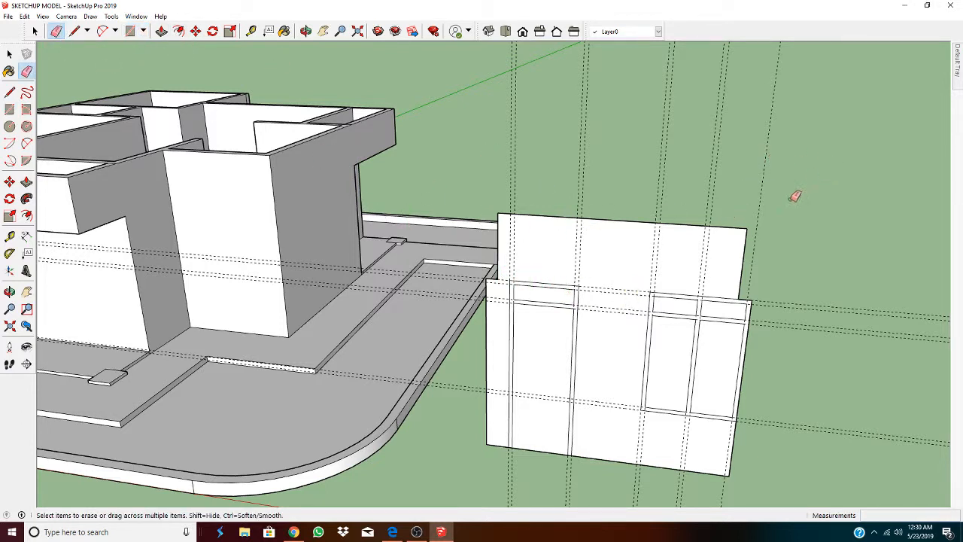
{"action": "left_click", "coordinate": [753, 238]}
{"action": "mouse_move", "coordinate": [719, 190]}
{"action": "left_mouse_down"}
{"action": "mouse_move", "coordinate": [561, 174]}
{"action": "mouse_move", "coordinate": [540, 155]}
{"action": "mouse_move", "coordinate": [775, 215]}
{"action": "mouse_move", "coordinate": [762, 210]}
{"action": "left_mouse_up"}
{"action": "mouse_move", "coordinate": [824, 301]}
{"action": "left_mouse_down"}
{"action": "mouse_move", "coordinate": [806, 383]}
{"action": "mouse_move", "coordinate": [810, 450]}
{"action": "mouse_move", "coordinate": [737, 454]}
{"action": "mouse_move", "coordinate": [673, 483]}
{"action": "mouse_move", "coordinate": [644, 434]}
{"action": "mouse_move", "coordinate": [620, 441]}
{"action": "left_mouse_up"}
{"action": "mouse_move", "coordinate": [495, 416]}
{"action": "left_mouse_down"}
{"action": "mouse_move", "coordinate": [481, 430]}
{"action": "mouse_move", "coordinate": [501, 445]}
{"action": "left_mouse_up"}
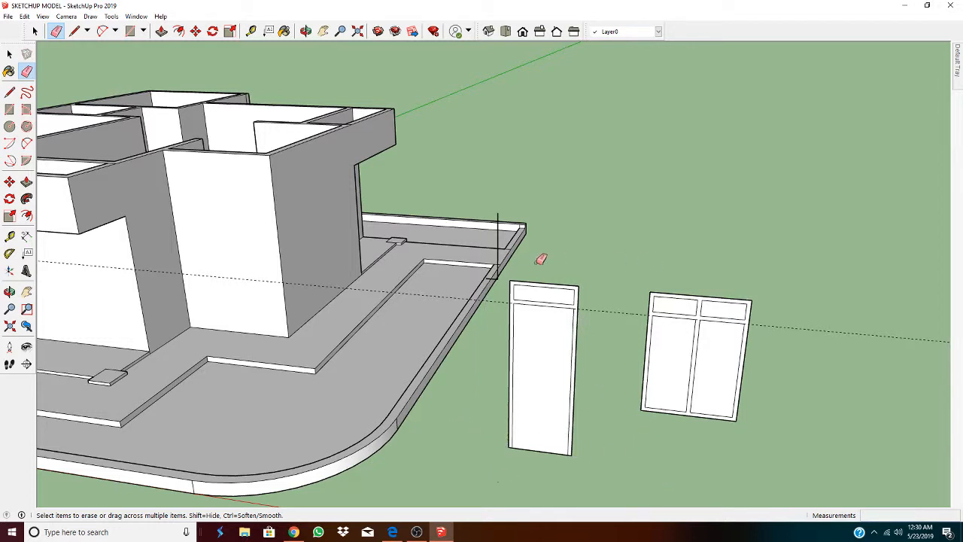
Step: Erase the last horizontal guide and the leftover wall edges beside the door frame
{"action": "scroll", "coordinate": [644, 399], "scroll_direction": "down", "scroll_amount": 2}
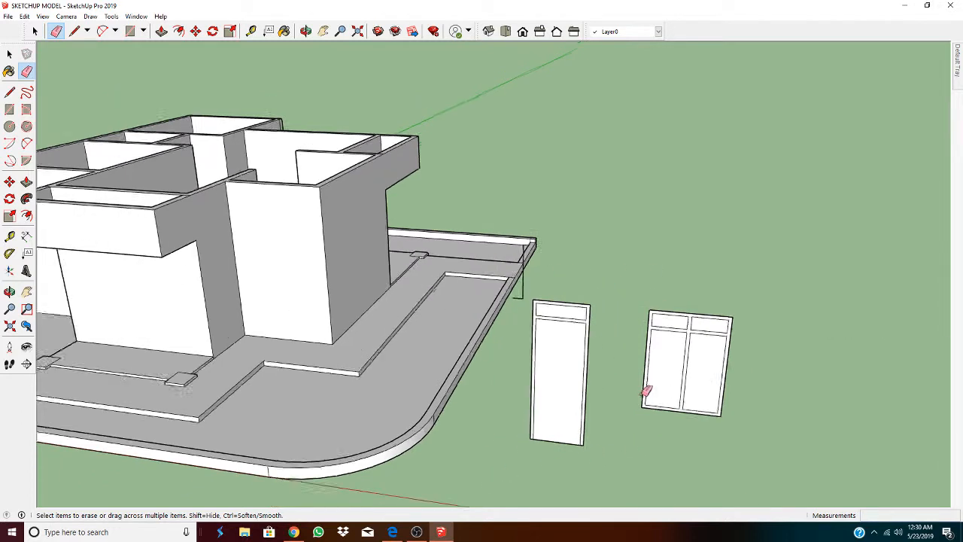
{"action": "scroll", "coordinate": [685, 430], "scroll_direction": "up", "scroll_amount": 3}
{"action": "scroll", "coordinate": [685, 435], "scroll_direction": "down", "scroll_amount": 2}
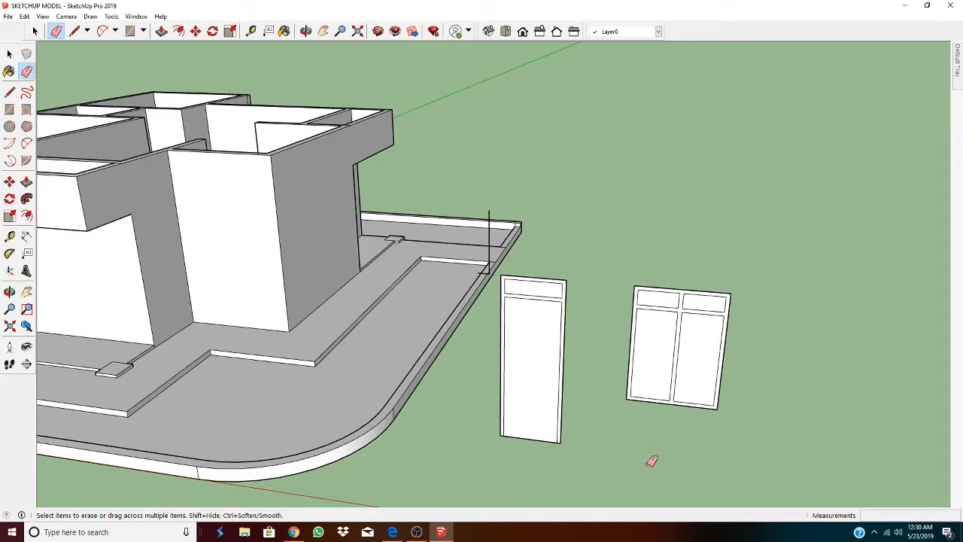
{"action": "left_click", "coordinate": [492, 221]}
{"action": "mouse_move", "coordinate": [492, 222]}
{"action": "left_mouse_down"}
{"action": "mouse_move", "coordinate": [429, 260]}
{"action": "mouse_move", "coordinate": [516, 276]}
{"action": "left_mouse_up"}
Step: Examine the isolated door and window frames from several angles and distances beside the house
{"action": "mouse_move", "coordinate": [490, 315]}
{"action": "middle_mouse_down"}
{"action": "mouse_move", "coordinate": [630, 374]}
{"action": "mouse_move", "coordinate": [703, 250]}
{"action": "middle_mouse_up"}
{"action": "left_click", "coordinate": [684, 274]}
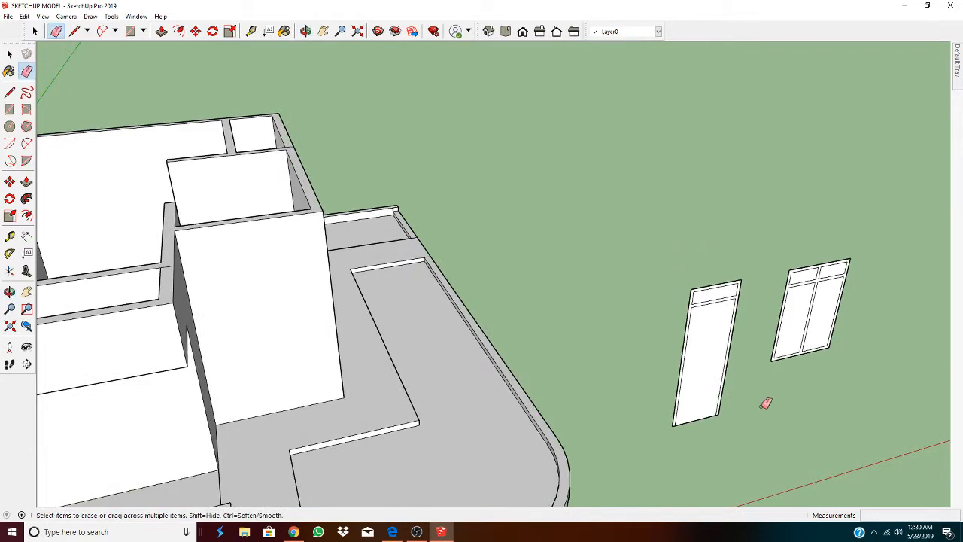
{"action": "scroll", "coordinate": [794, 411], "scroll_direction": "down", "scroll_amount": 3}
{"action": "middle_click_drag", "start_coordinate": [793, 411], "coordinate": [671, 399]}
{"action": "scroll", "coordinate": [562, 372], "scroll_direction": "down", "scroll_amount": 2}
{"action": "scroll", "coordinate": [618, 403], "scroll_direction": "up", "scroll_amount": 4}
{"action": "scroll", "coordinate": [613, 405], "scroll_direction": "up", "scroll_amount": 2}
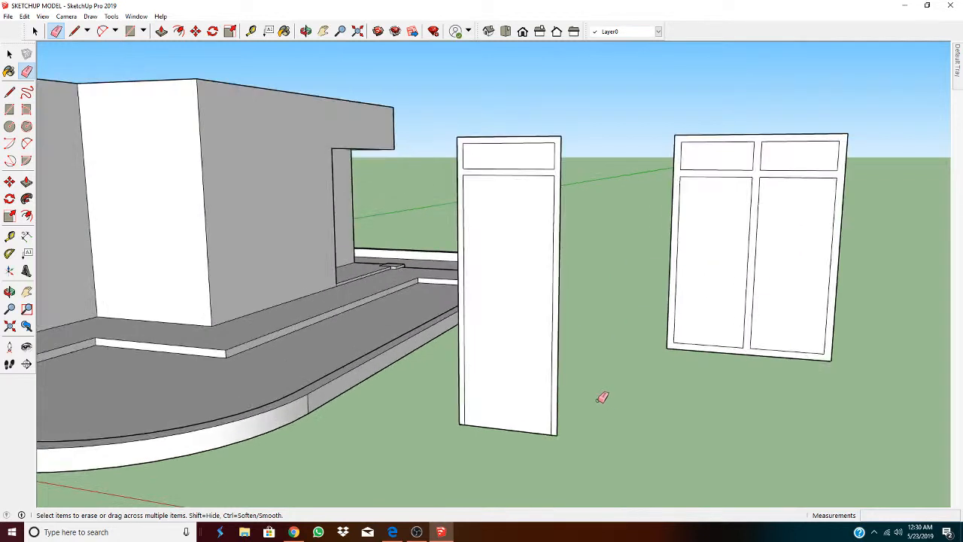
{"action": "scroll", "coordinate": [599, 402], "scroll_direction": "down", "scroll_amount": 2}
{"action": "scroll", "coordinate": [610, 363], "scroll_direction": "down", "scroll_amount": 2}
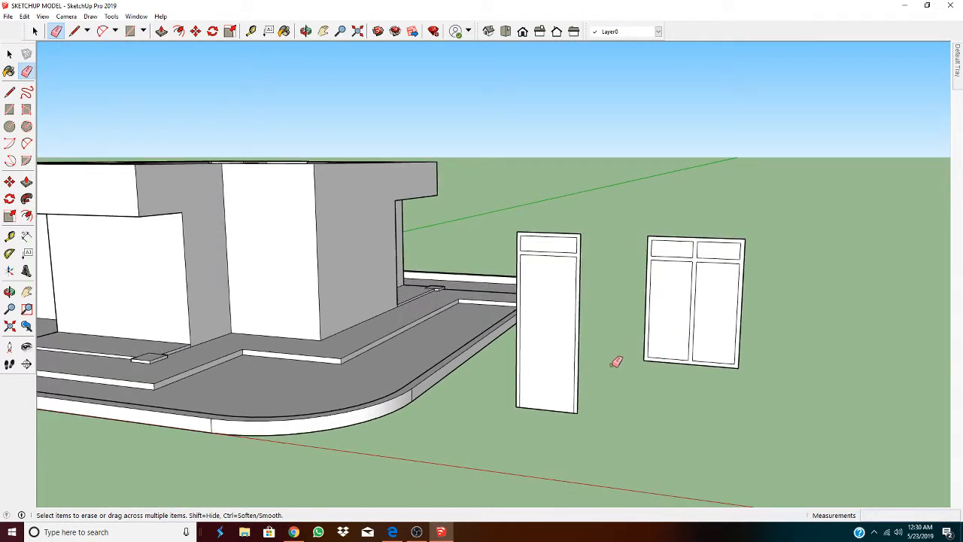
{"action": "scroll", "coordinate": [608, 361], "scroll_direction": "down", "scroll_amount": 2}
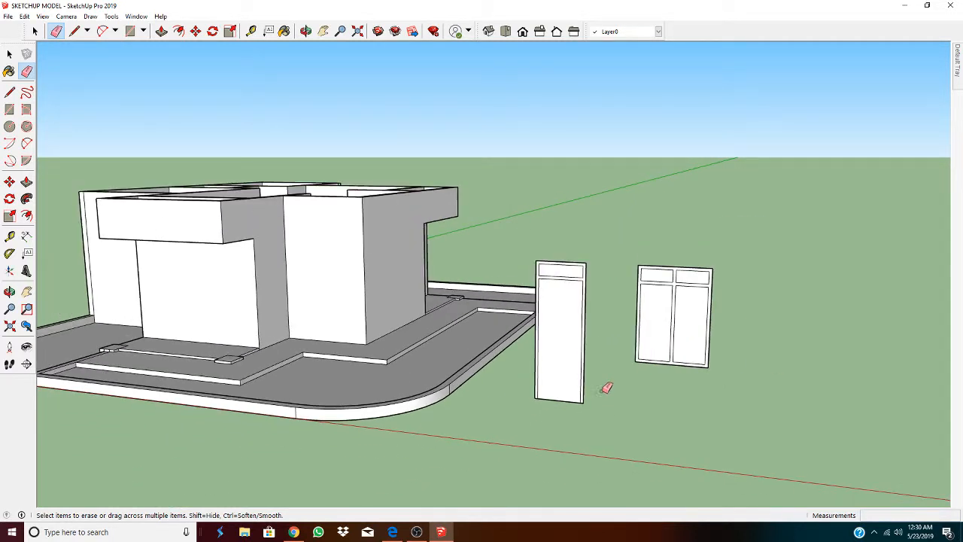
{"action": "middle_click_drag", "start_coordinate": [607, 387], "coordinate": [636, 411]}
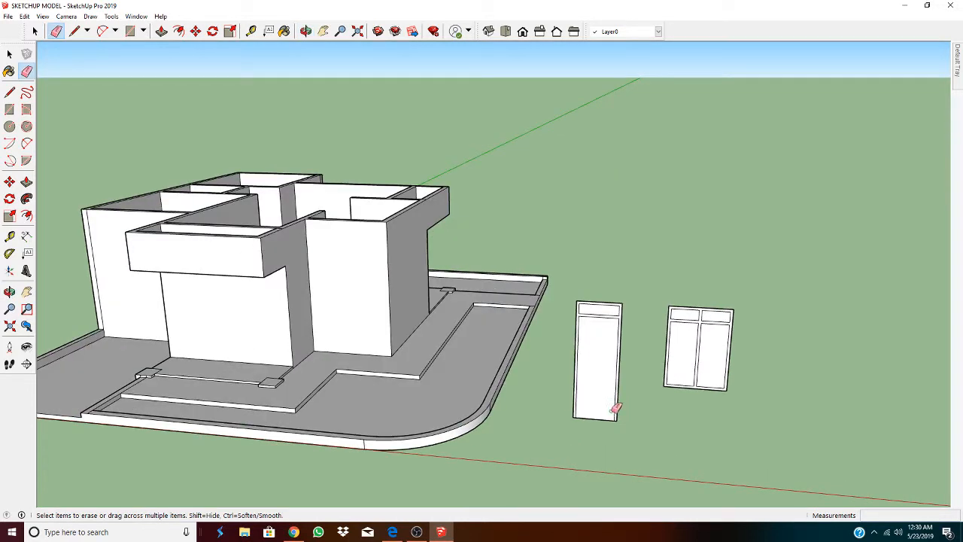
Step: Copy the door's lower panel face and the window's right lower pane face together about 346 cm away, beyond the window frame
{"action": "left_click", "coordinate": [34, 32]}
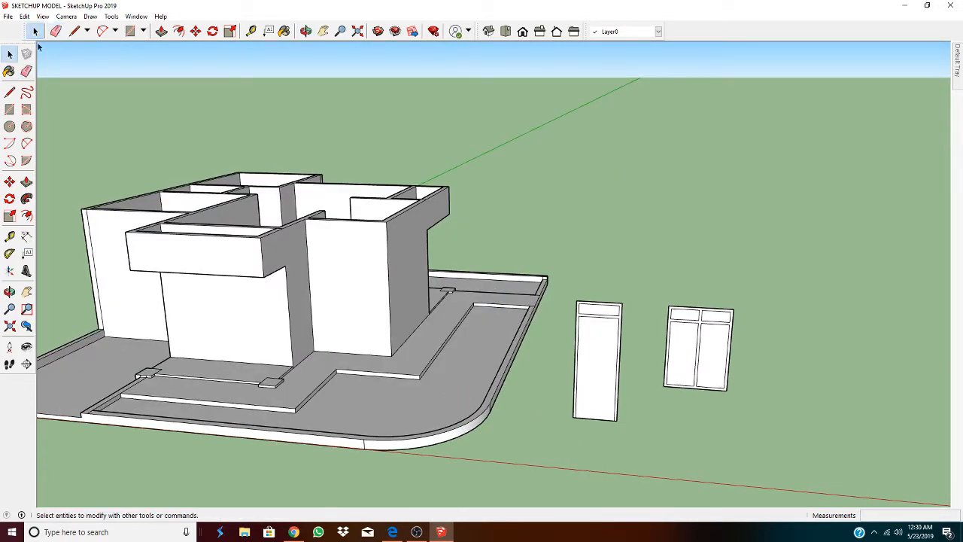
{"action": "left_click", "coordinate": [597, 365]}
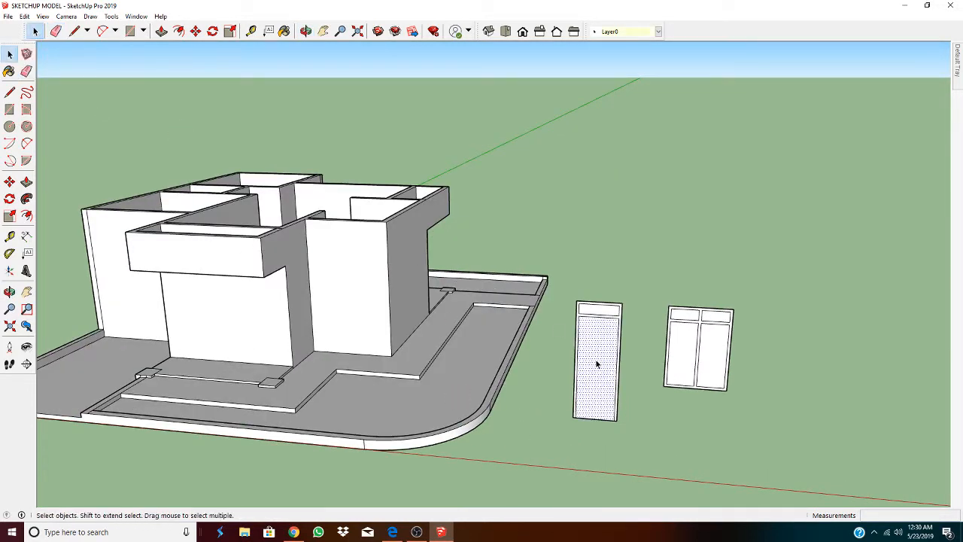
{"action": "left_click", "coordinate": [716, 363], "text": "shift"}
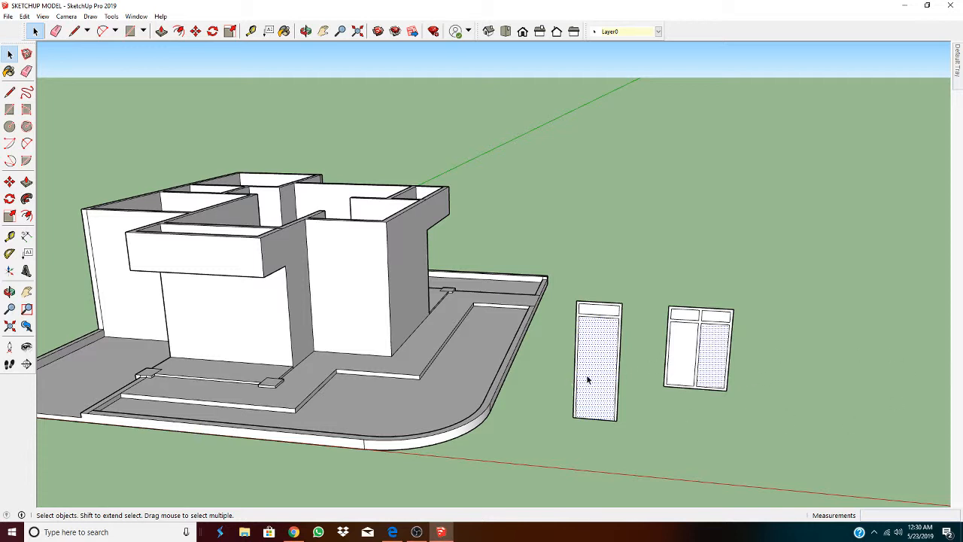
{"action": "left_click", "coordinate": [195, 31]}
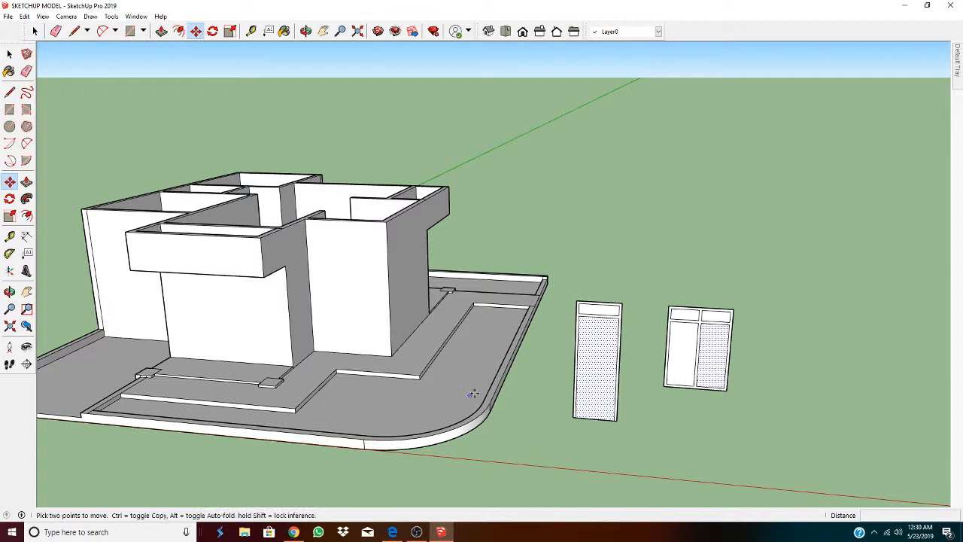
{"action": "key", "text": "ctrl"}
{"action": "left_click", "coordinate": [576, 456]}
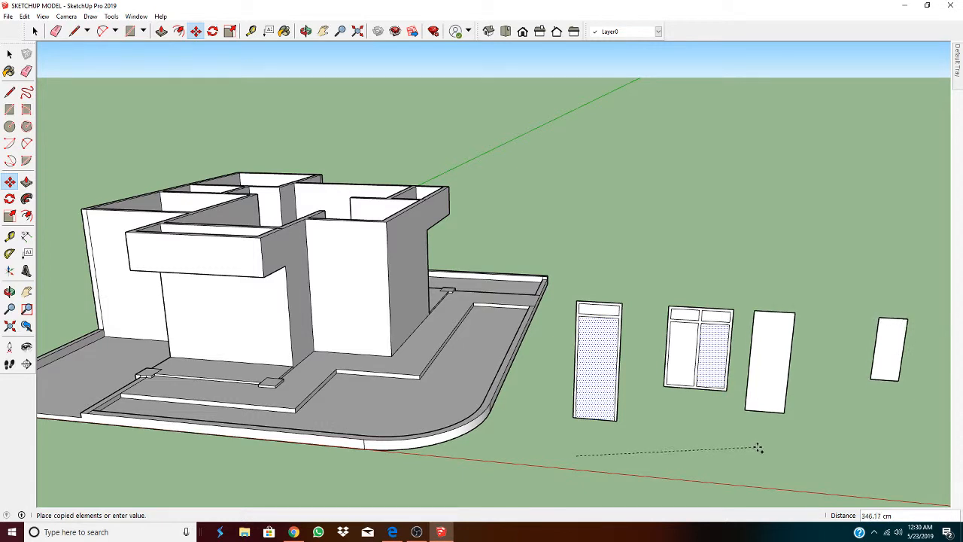
{"action": "left_click", "coordinate": [757, 448]}
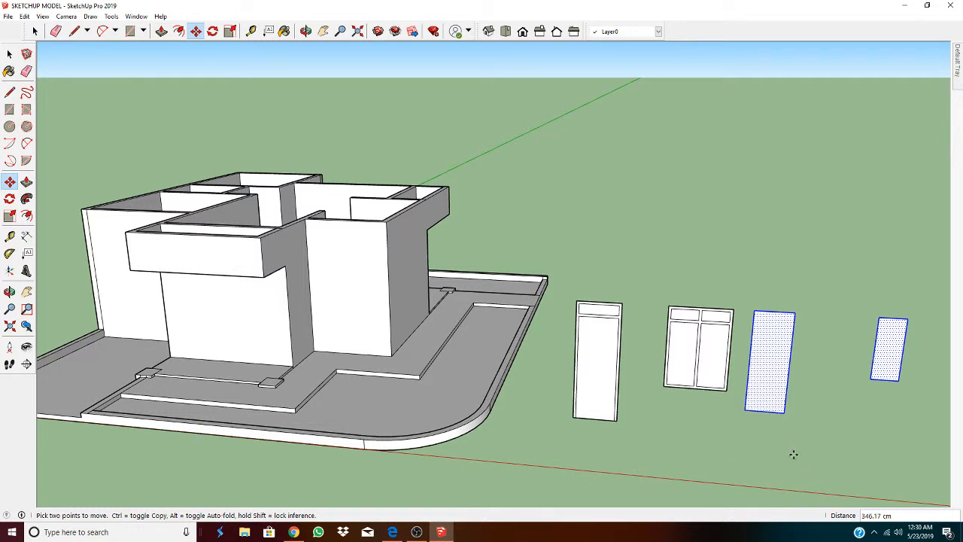
{"action": "key", "text": "o"}
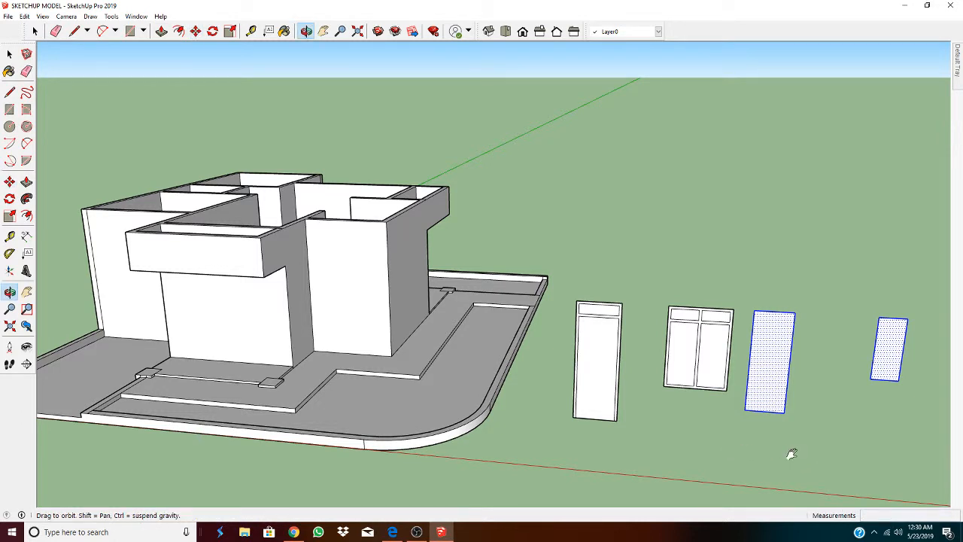
{"action": "left_click_drag", "start_coordinate": [791, 451], "coordinate": [550, 442]}
{"action": "key", "text": "m"}
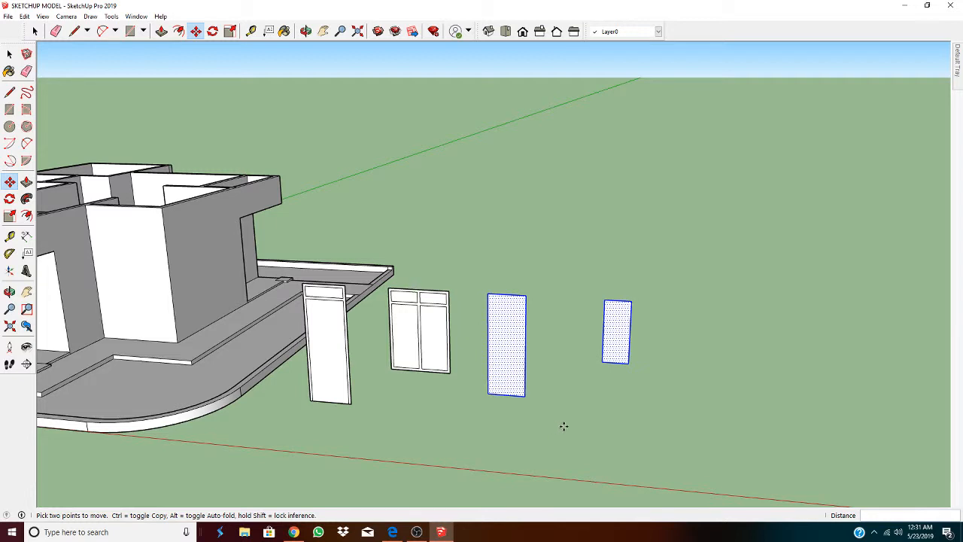
{"action": "key", "text": "o"}
{"action": "key", "text": "m"}
{"action": "key", "text": "o"}
{"action": "key", "text": "m"}
{"action": "key", "text": "o"}
{"action": "left_click_drag", "start_coordinate": [578, 407], "coordinate": [630, 436]}
{"action": "key", "text": "m"}
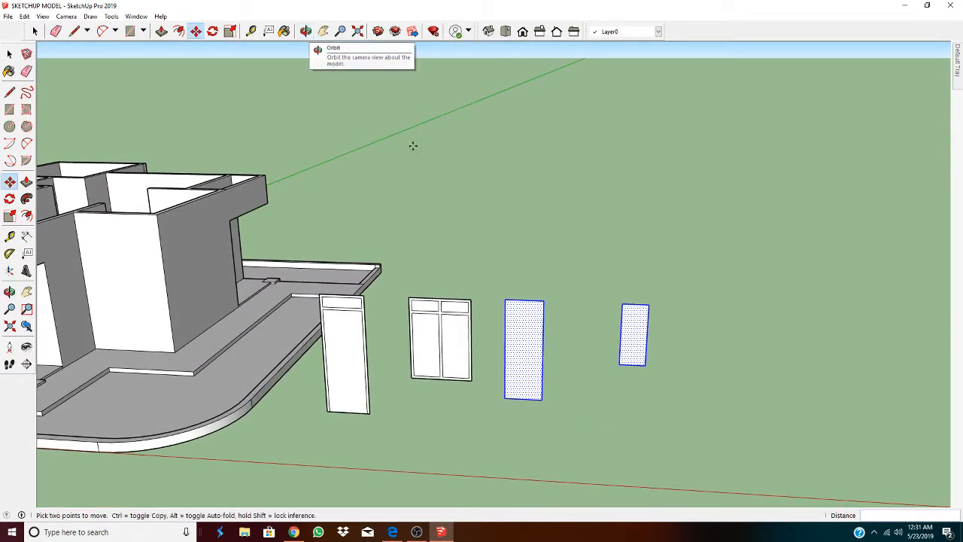
{"action": "mouse_move", "coordinate": [566, 405]}
{"action": "middle_mouse_down"}
{"action": "mouse_move", "coordinate": [671, 444]}
{"action": "mouse_move", "coordinate": [548, 426]}
{"action": "mouse_move", "coordinate": [534, 394]}
{"action": "mouse_move", "coordinate": [557, 395]}
{"action": "middle_mouse_up"}
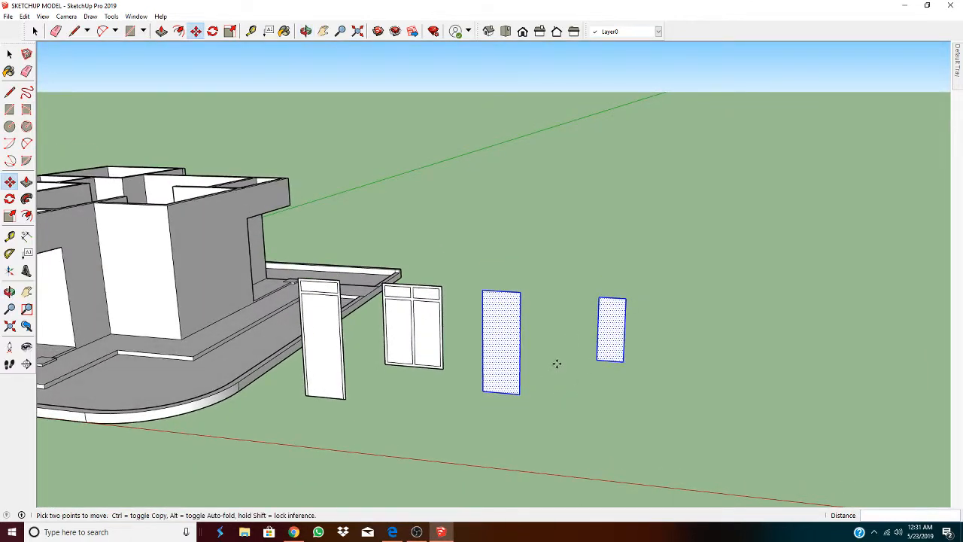
{"action": "key", "text": "o"}
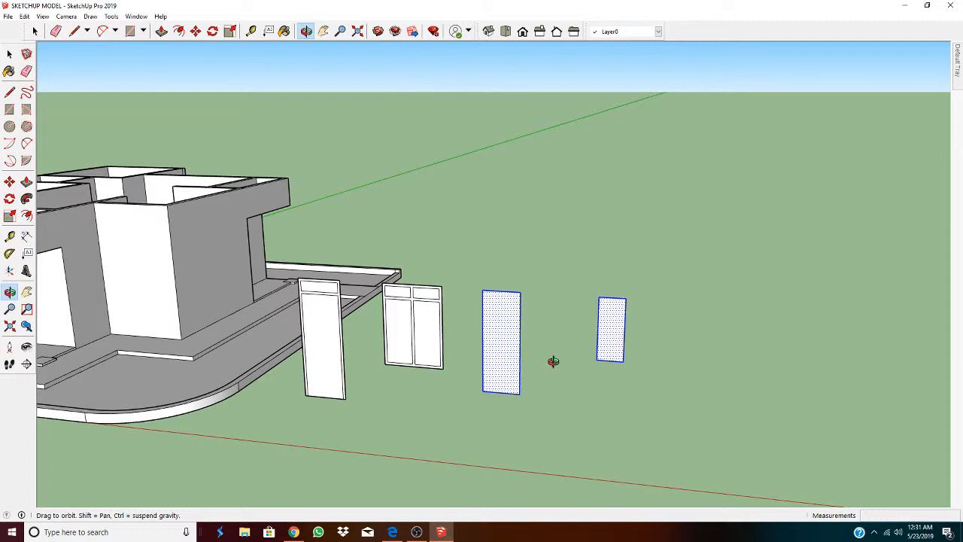
{"action": "left_click_drag", "start_coordinate": [553, 361], "coordinate": [564, 372]}
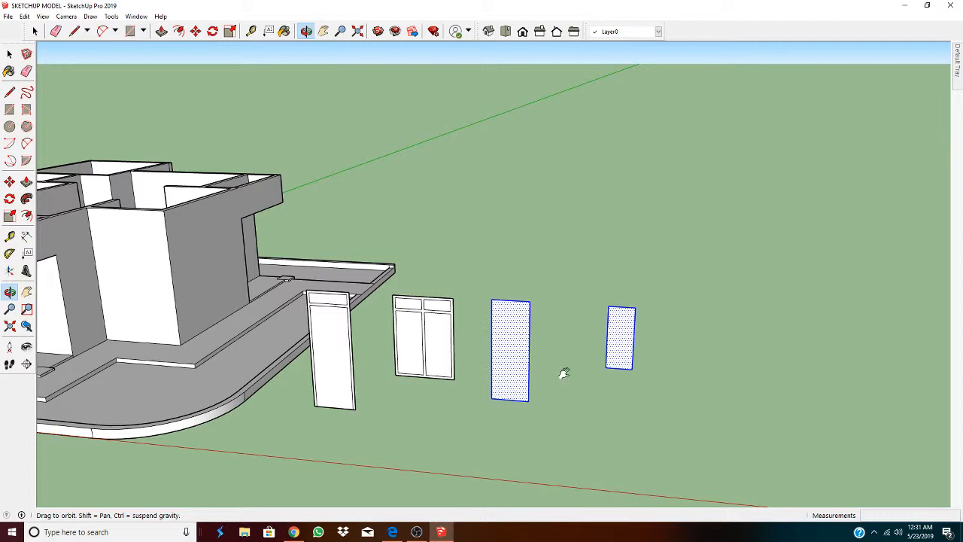
{"action": "mouse_move", "coordinate": [564, 374]}
{"action": "left_mouse_down", "text": "shift"}
{"action": "mouse_move", "coordinate": [415, 338]}
{"action": "mouse_move", "coordinate": [580, 366]}
{"action": "mouse_move", "coordinate": [520, 361]}
{"action": "mouse_move", "coordinate": [557, 361]}
{"action": "left_mouse_up", "text": "shift"}
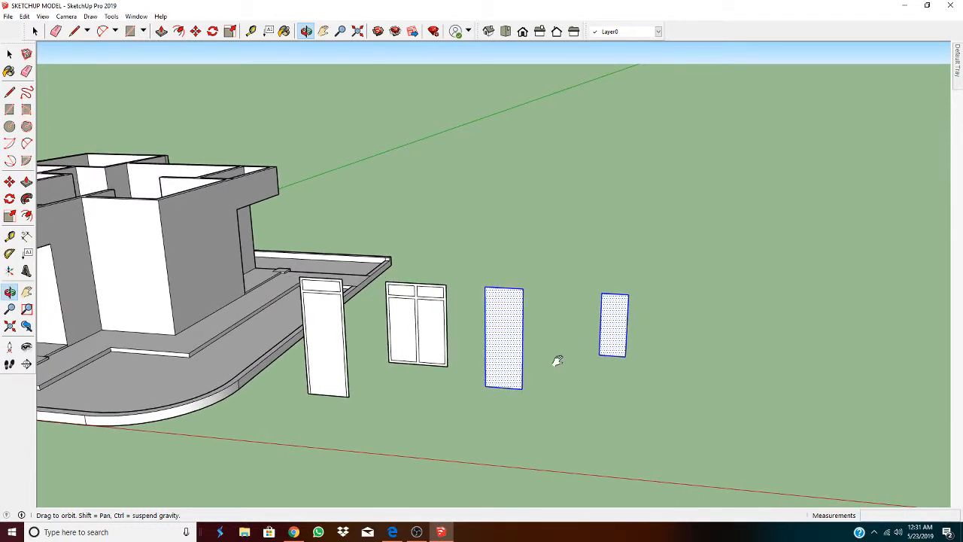
{"action": "key", "text": "m"}
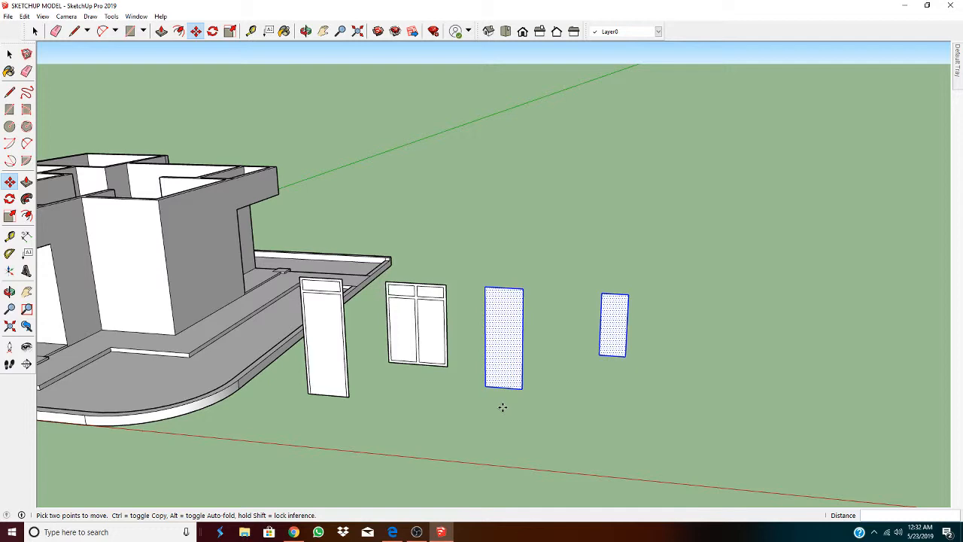
{"action": "scroll", "coordinate": [502, 407], "scroll_direction": "up", "scroll_amount": 3}
{"action": "scroll", "coordinate": [501, 407], "scroll_direction": "down", "scroll_amount": 5}
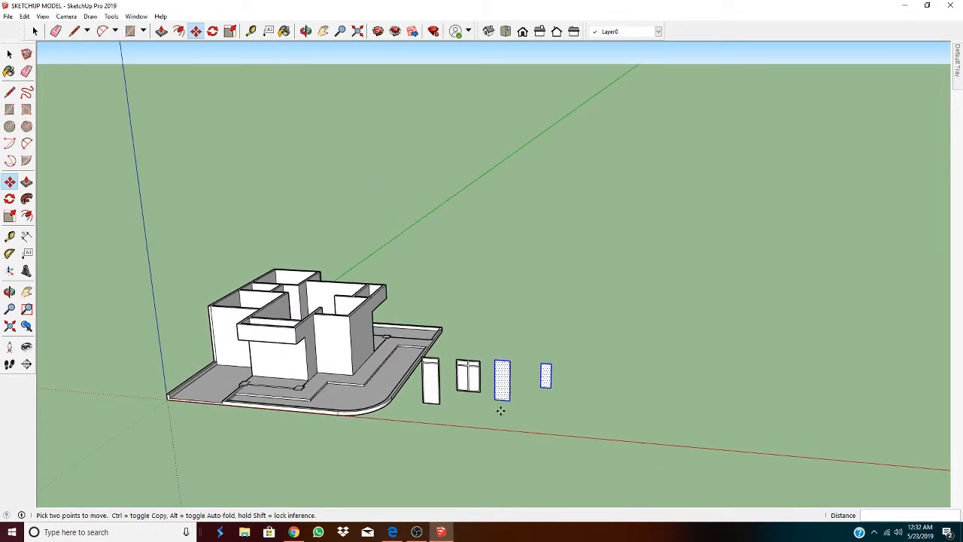
{"action": "scroll", "coordinate": [500, 410], "scroll_direction": "up", "scroll_amount": 5}
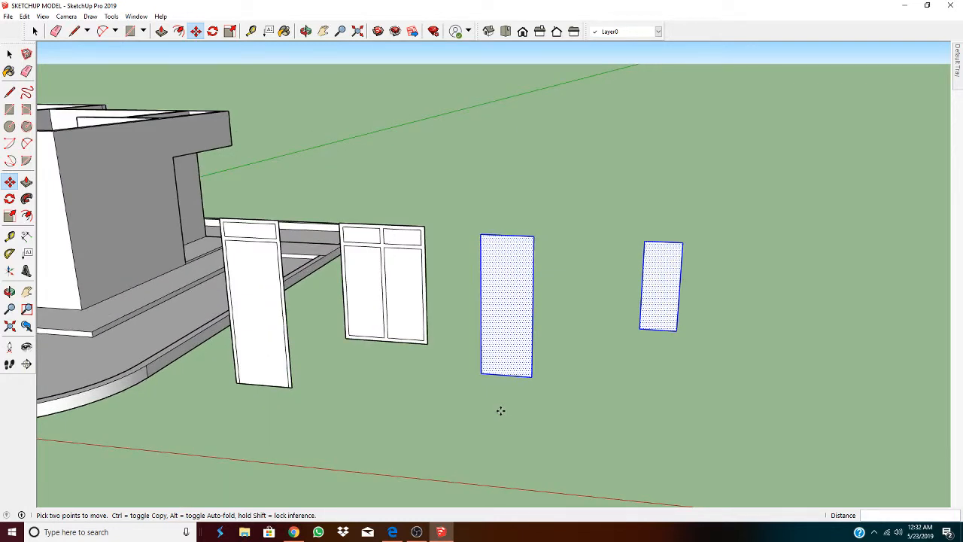
{"action": "scroll", "coordinate": [500, 411], "scroll_direction": "down", "scroll_amount": 3}
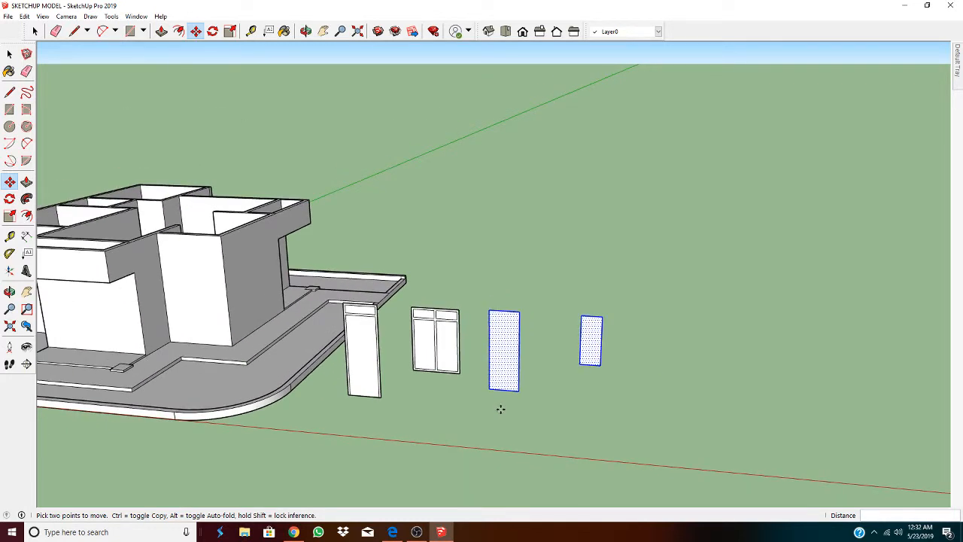
{"action": "key", "text": "o"}
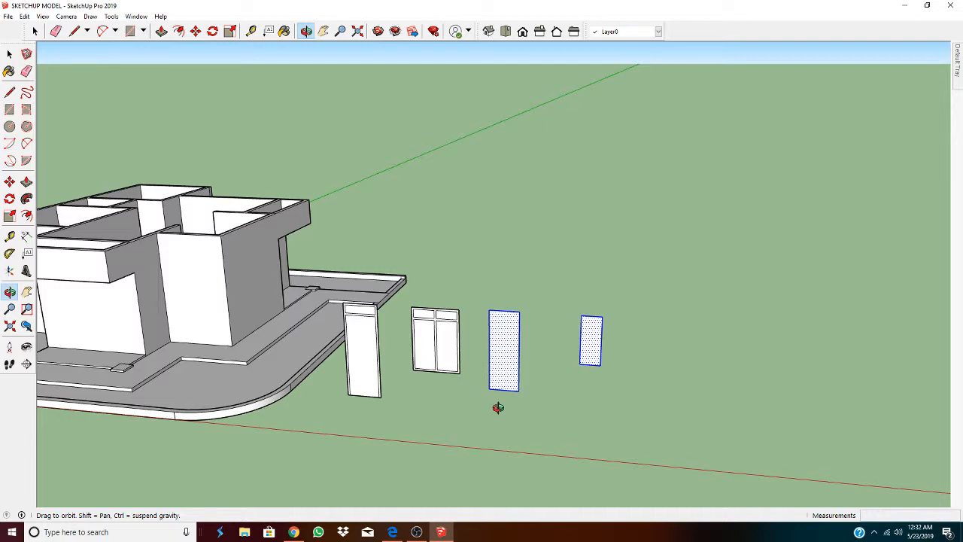
{"action": "mouse_move", "coordinate": [499, 409]}
{"action": "left_mouse_down", "text": "shift"}
{"action": "mouse_move", "coordinate": [564, 415]}
{"action": "mouse_move", "coordinate": [501, 409]}
{"action": "left_mouse_up", "text": "shift"}
{"action": "key", "text": "m"}
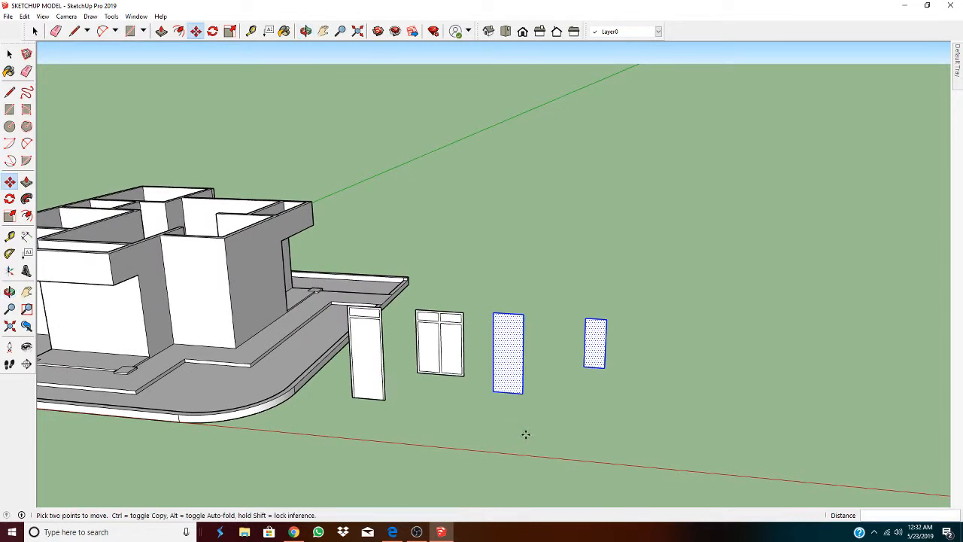
Step: Deselect the copied panels and erase the bottom edge of the original door to remove its lower panel face
{"action": "left_click", "coordinate": [12, 57]}
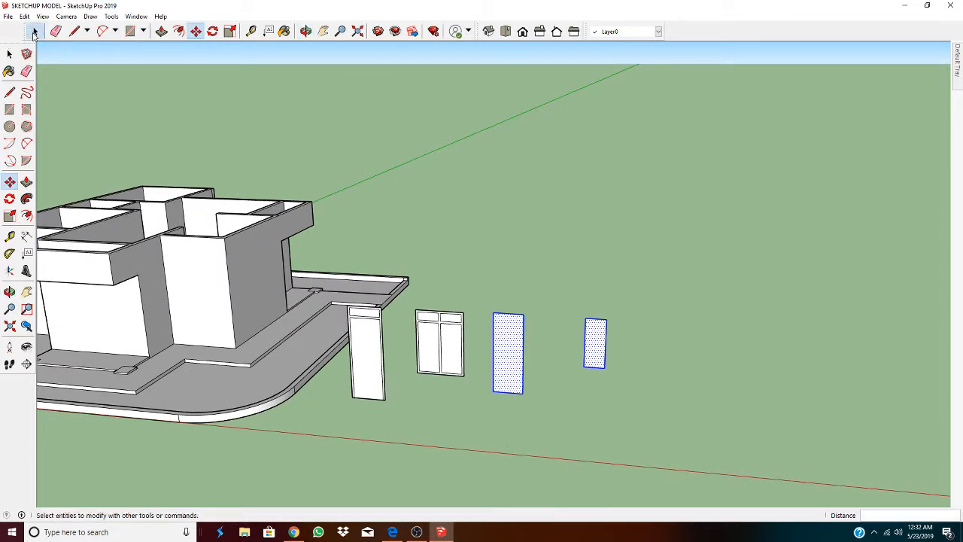
{"action": "left_click", "coordinate": [604, 462]}
{"action": "scroll", "coordinate": [421, 374], "scroll_direction": "up", "scroll_amount": 2}
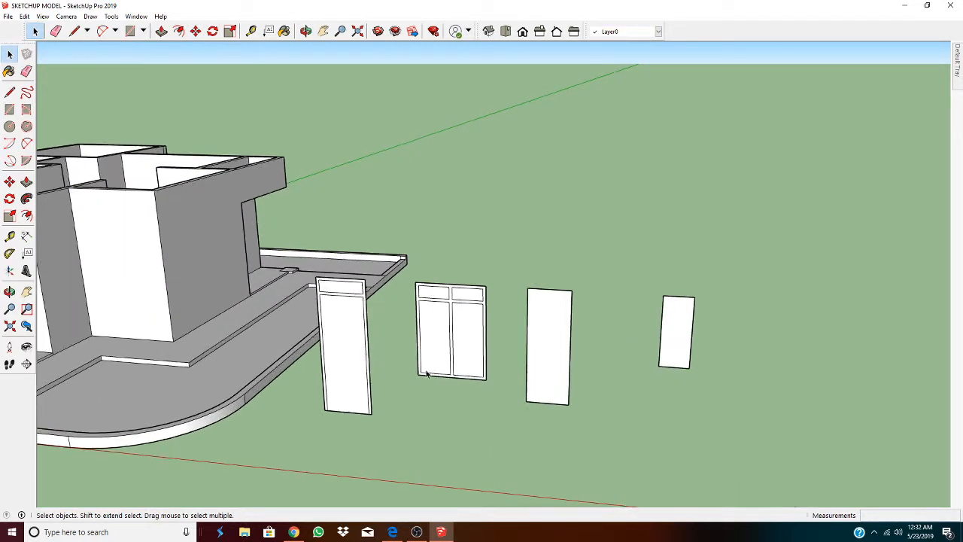
{"action": "scroll", "coordinate": [407, 384], "scroll_direction": "up", "scroll_amount": 3}
{"action": "middle_click_drag", "start_coordinate": [417, 391], "coordinate": [467, 393]}
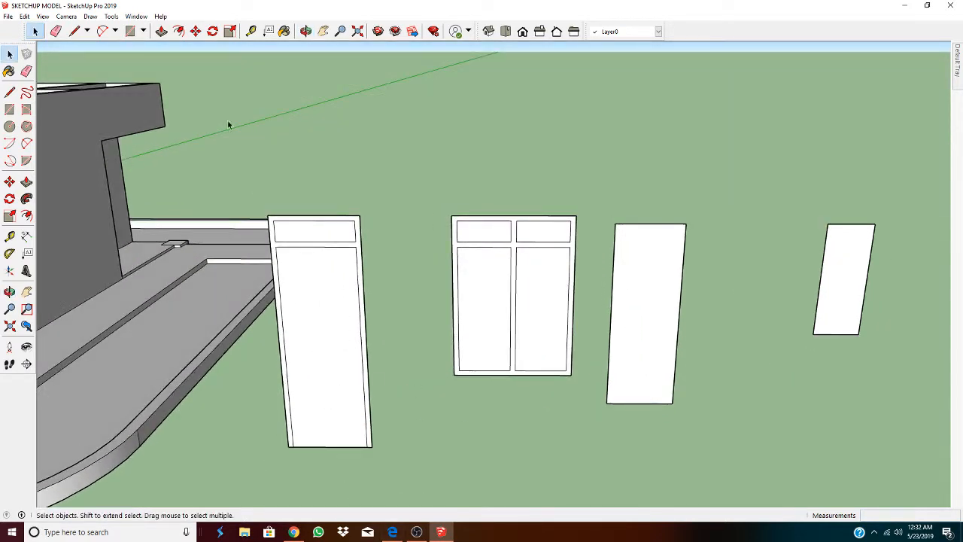
{"action": "left_click", "coordinate": [56, 31]}
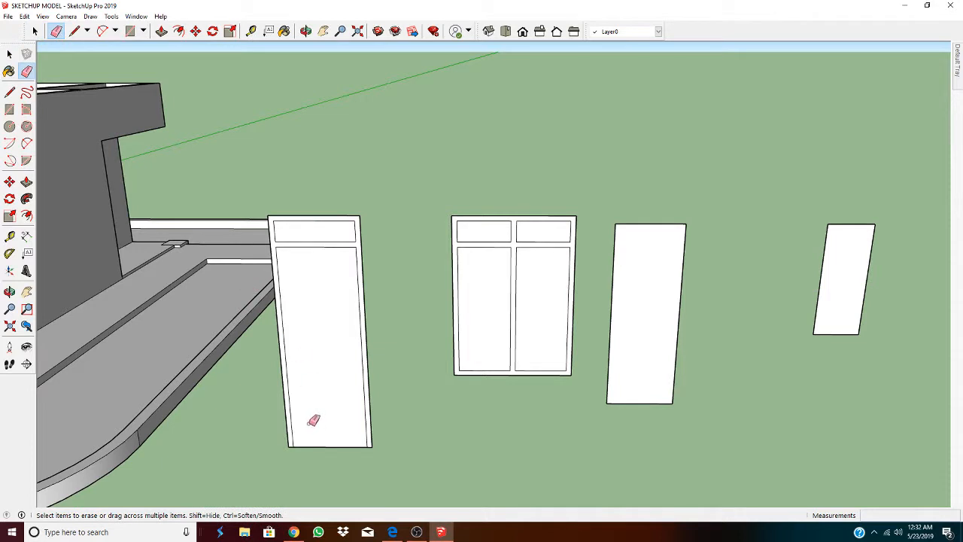
{"action": "left_click", "coordinate": [325, 449]}
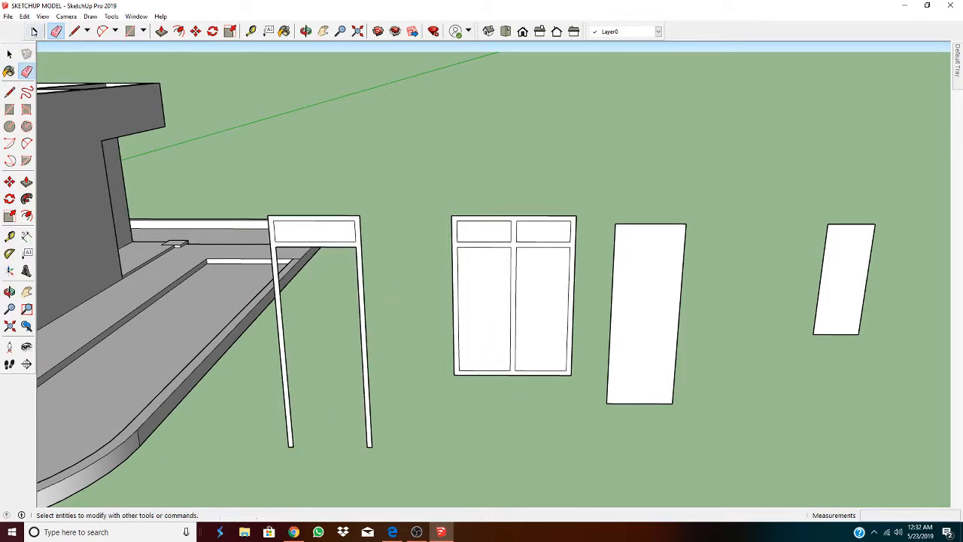
Step: Delete the two lower pane faces of the window frame, leaving both openings empty
{"action": "left_click", "coordinate": [35, 31]}
{"action": "left_click", "coordinate": [484, 303]}
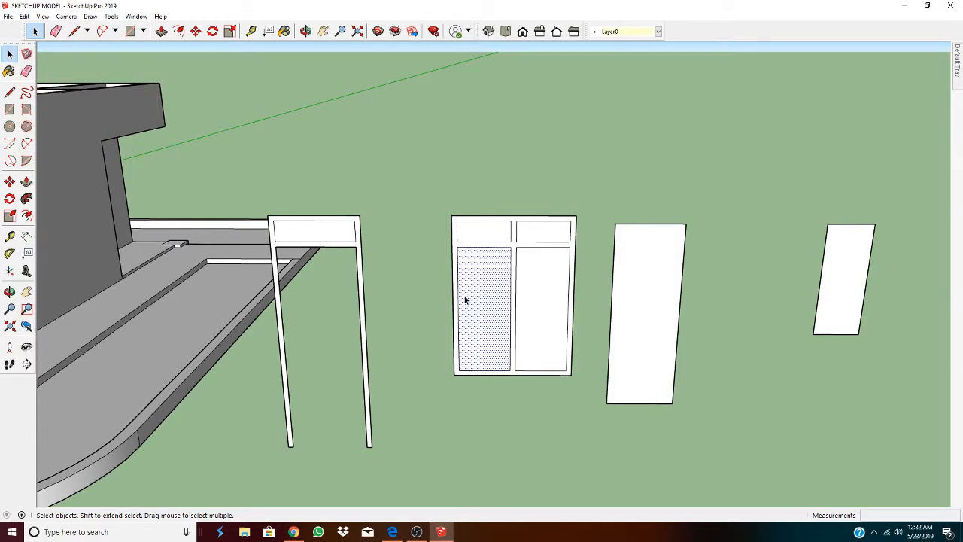
{"action": "key", "text": "Delete"}
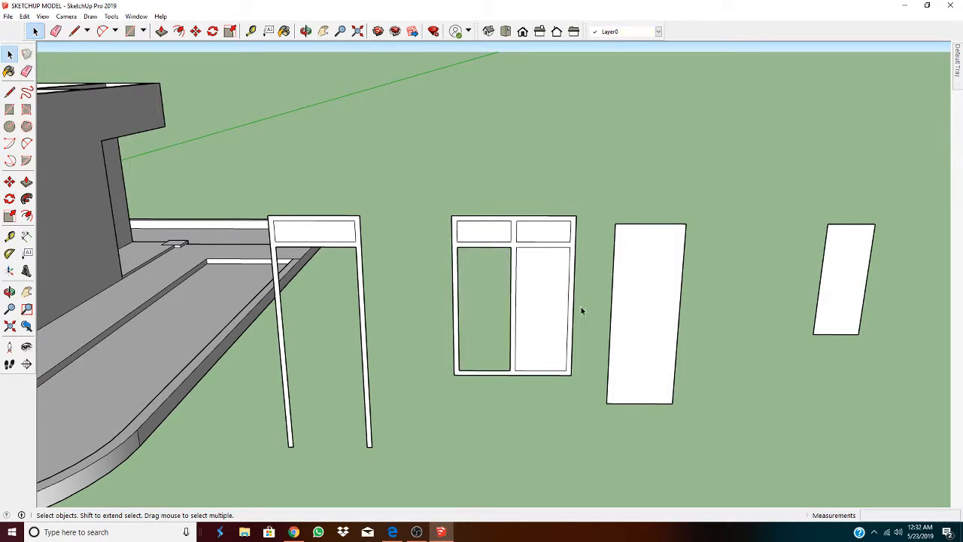
{"action": "left_click", "coordinate": [539, 307]}
{"action": "key", "text": "Delete"}
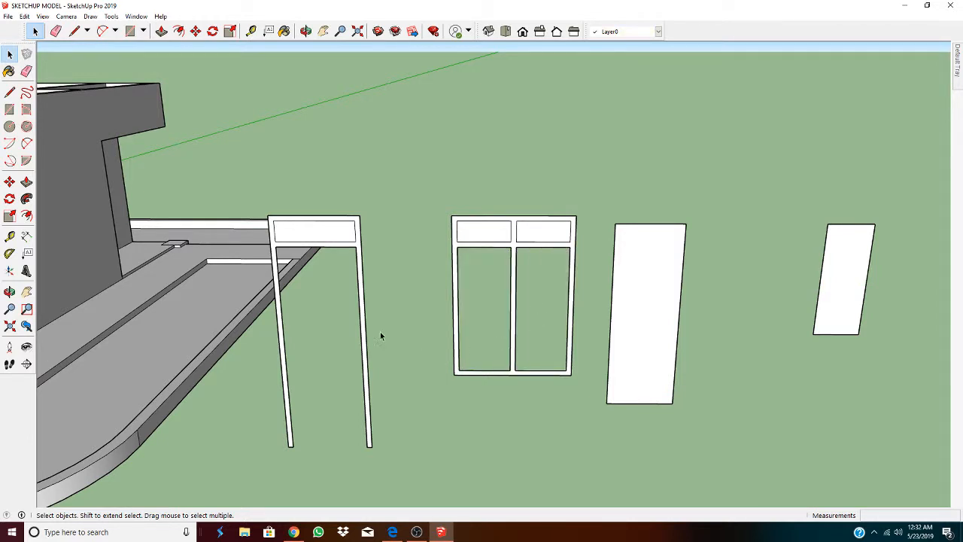
Step: Extrude the door frame face forward 15 cm with Push/Pull
{"action": "middle_click_drag", "start_coordinate": [384, 332], "coordinate": [353, 339]}
{"action": "scroll", "coordinate": [240, 241], "scroll_direction": "up", "scroll_amount": 5}
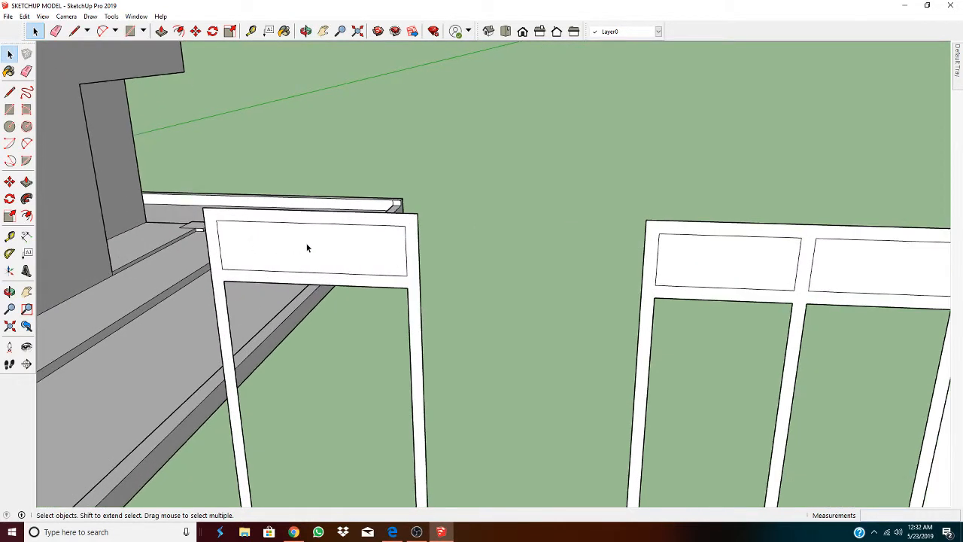
{"action": "left_click", "coordinate": [417, 322]}
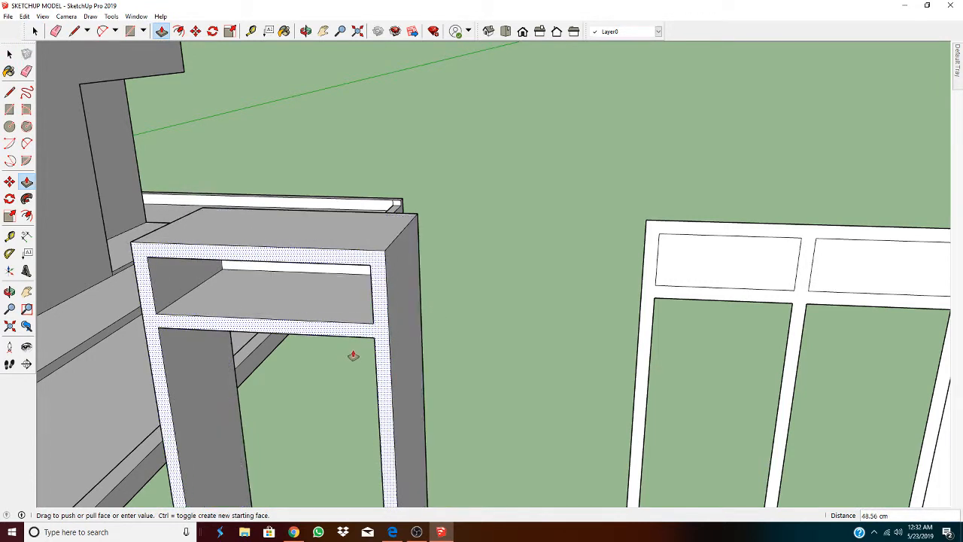
{"action": "type", "text": "15"}
{"action": "key", "text": "Return"}
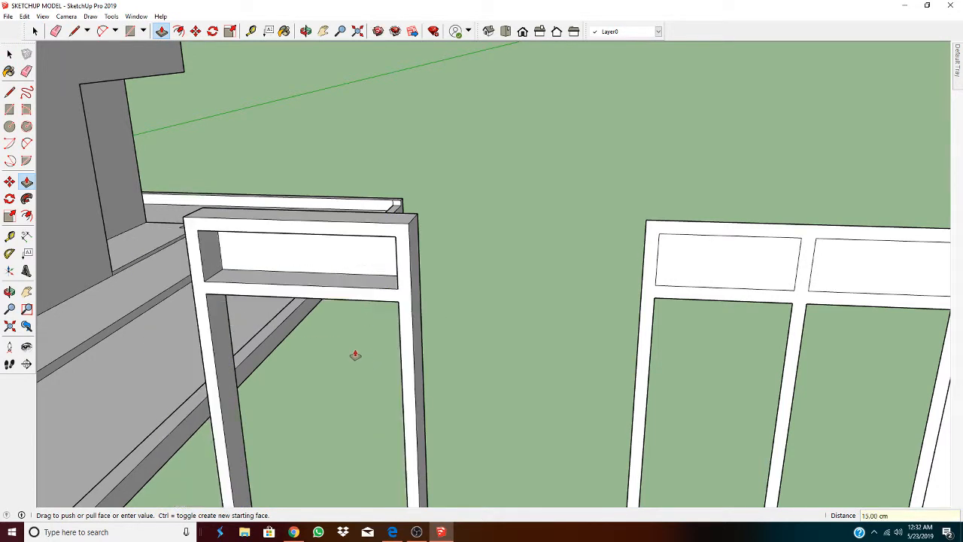
Step: Extrude the small upper panel of the door frame forward 10 cm
{"action": "double_click", "coordinate": [340, 270]}
{"action": "left_click", "coordinate": [331, 279]}
{"action": "type", "text": "10"}
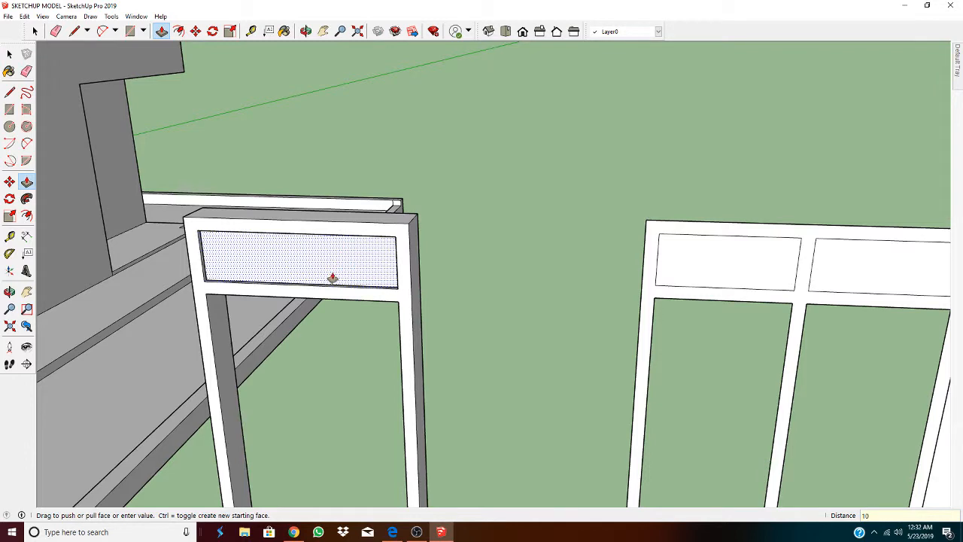
{"action": "key", "text": "Return"}
Step: Extrude the window frame face forward 15 cm with Push/Pull
{"action": "scroll", "coordinate": [459, 313], "scroll_direction": "down", "scroll_amount": 4}
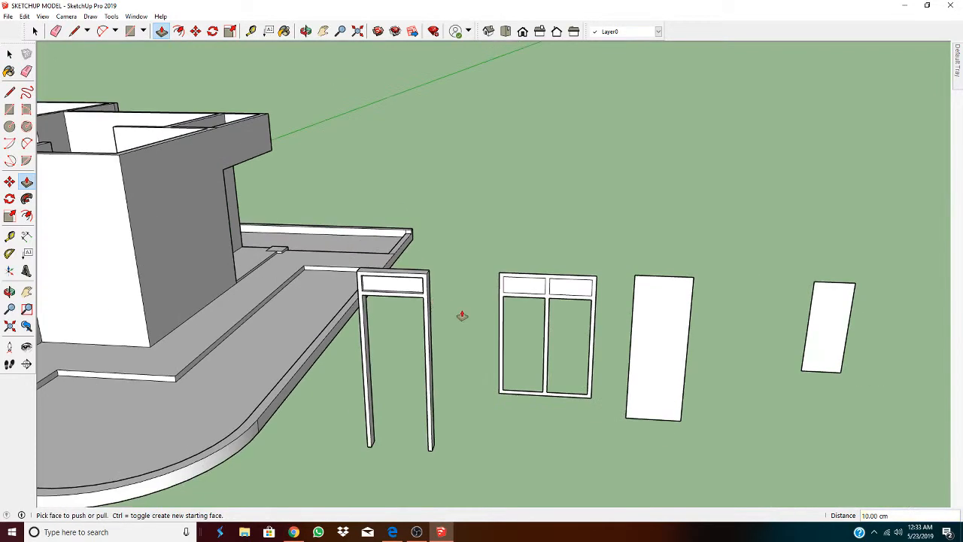
{"action": "scroll", "coordinate": [506, 324], "scroll_direction": "up", "scroll_amount": 4}
{"action": "left_click", "coordinate": [516, 338]}
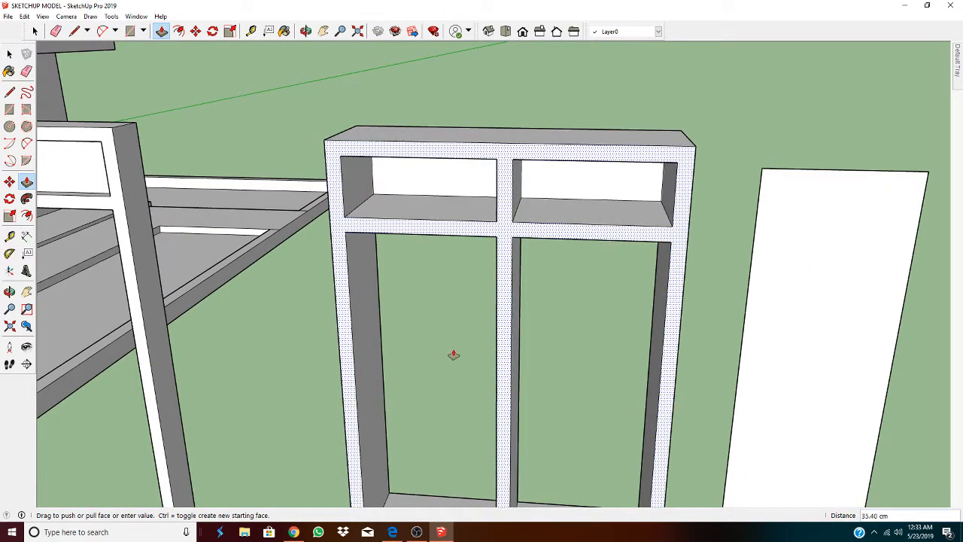
{"action": "type", "text": "15"}
{"action": "key", "text": "Return"}
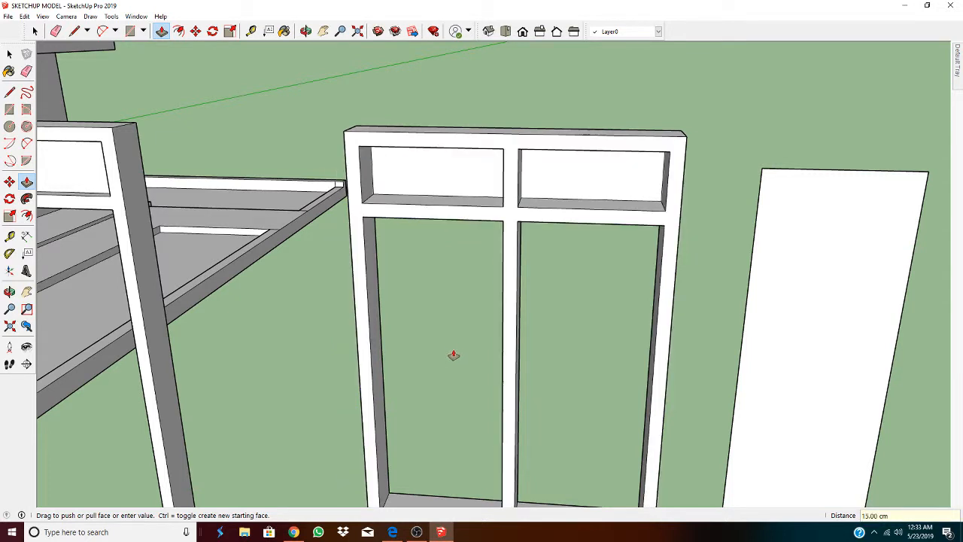
Step: Extrude both small upper panels of the window frame forward 10 cm
{"action": "left_click", "coordinate": [409, 168]}
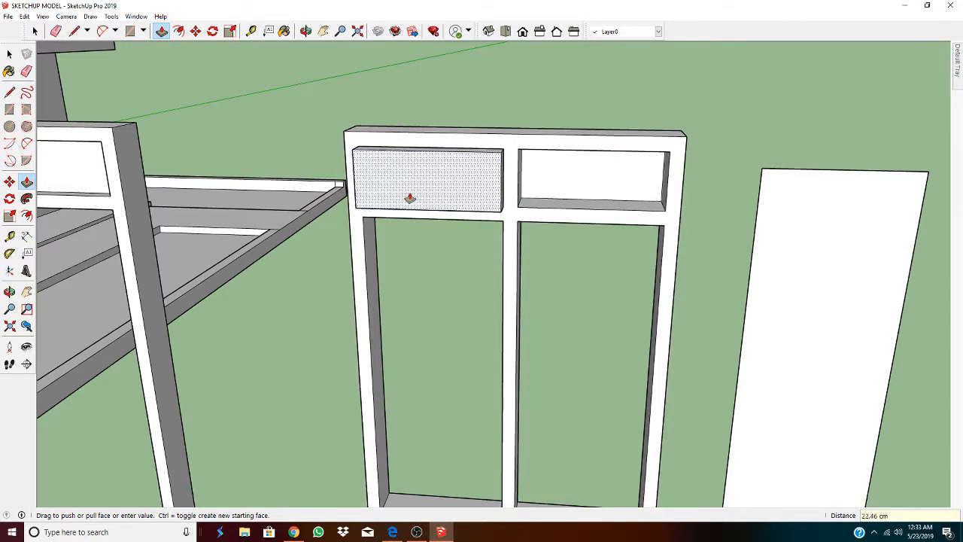
{"action": "key", "text": "Return"}
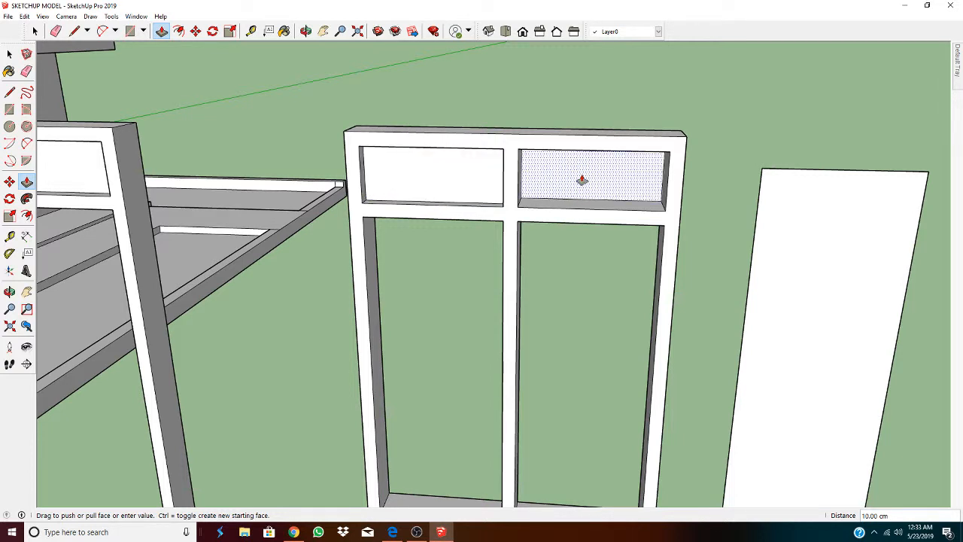
{"action": "scroll", "coordinate": [636, 283], "scroll_direction": "down", "scroll_amount": 3}
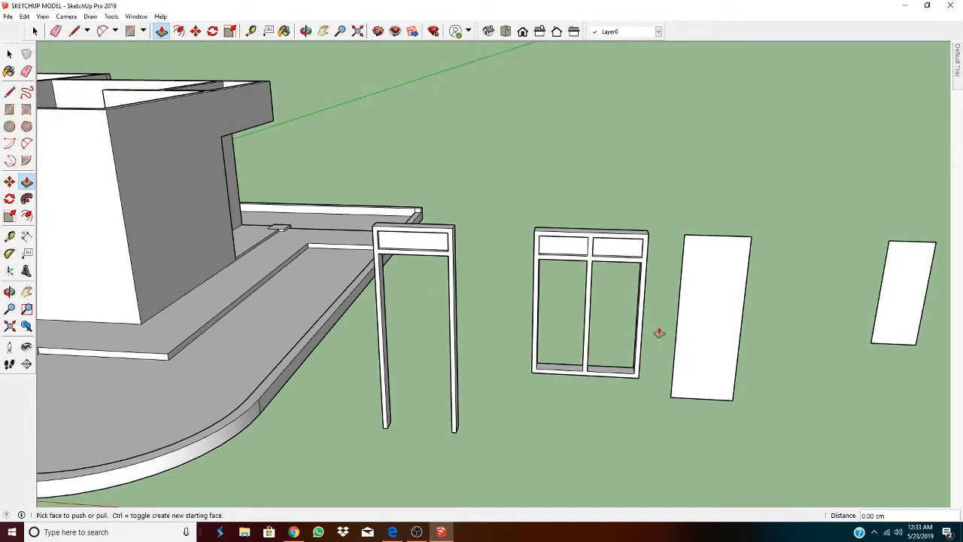
Step: Extrude the tall door panel beside the window frame to a thickness of 5 cm
{"action": "middle_click_drag", "start_coordinate": [654, 341], "coordinate": [557, 319]}
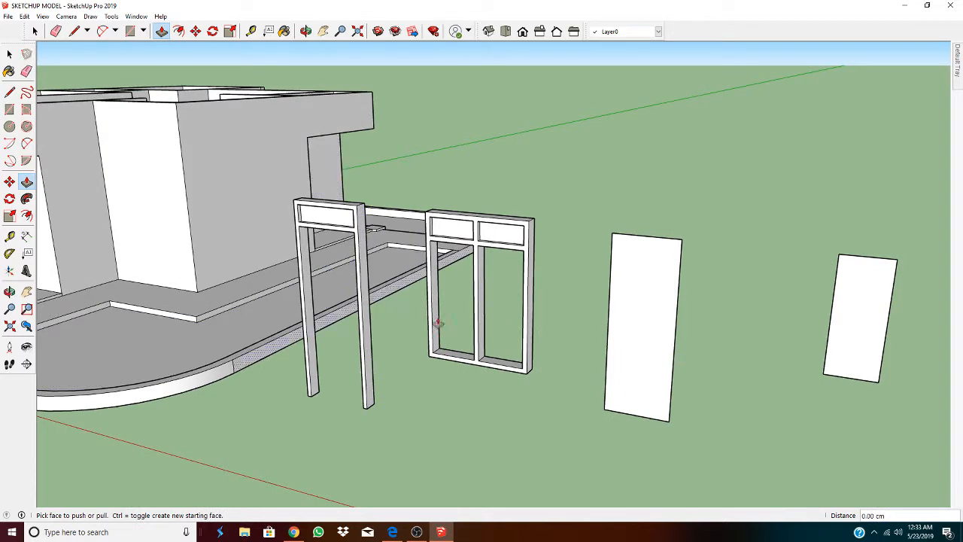
{"action": "scroll", "coordinate": [605, 327], "scroll_direction": "up", "scroll_amount": 3}
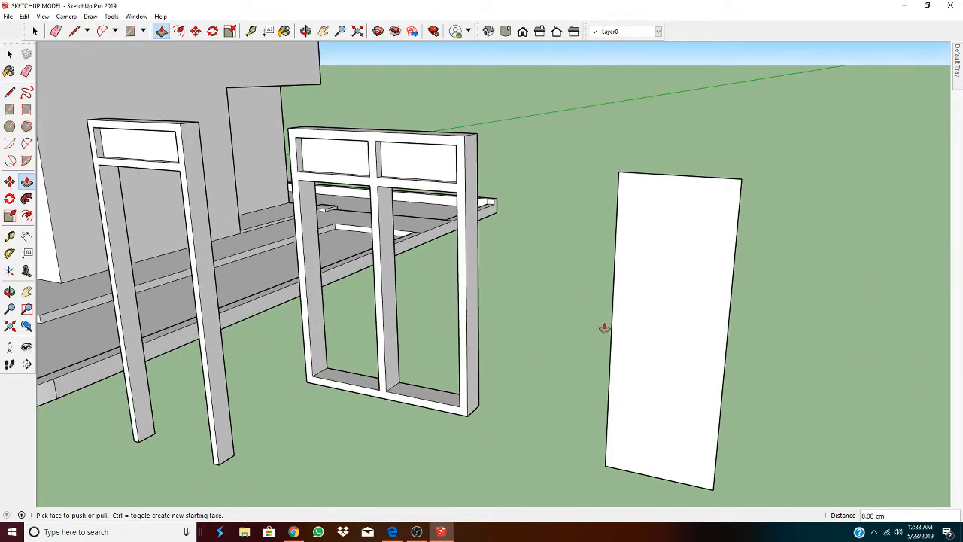
{"action": "scroll", "coordinate": [617, 338], "scroll_direction": "down", "scroll_amount": 2}
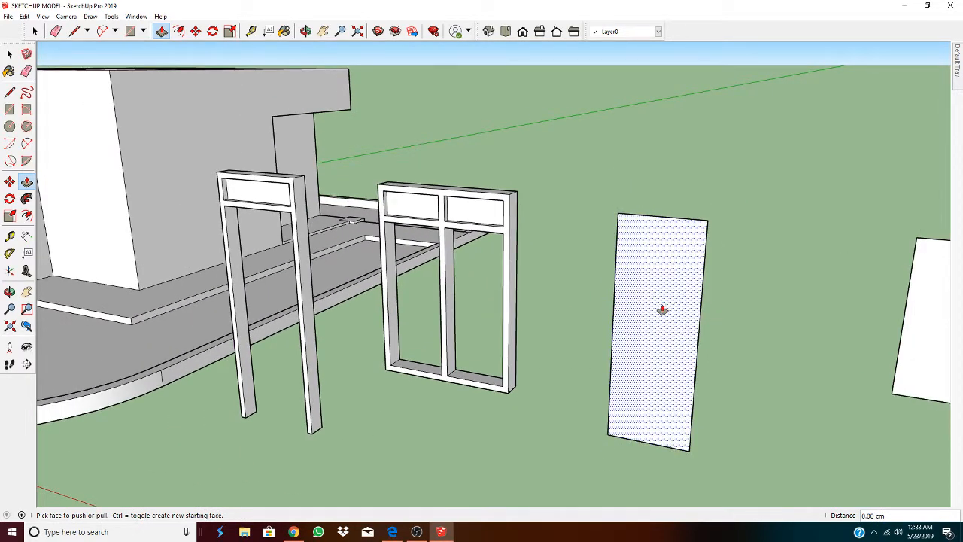
{"action": "middle_click_drag", "start_coordinate": [720, 324], "coordinate": [598, 316]}
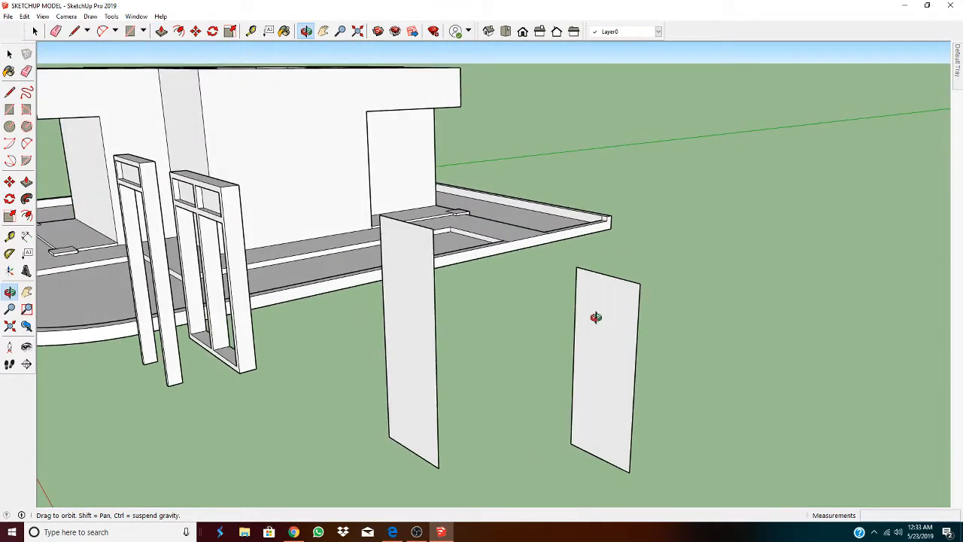
{"action": "scroll", "coordinate": [520, 312], "scroll_direction": "up", "scroll_amount": 2}
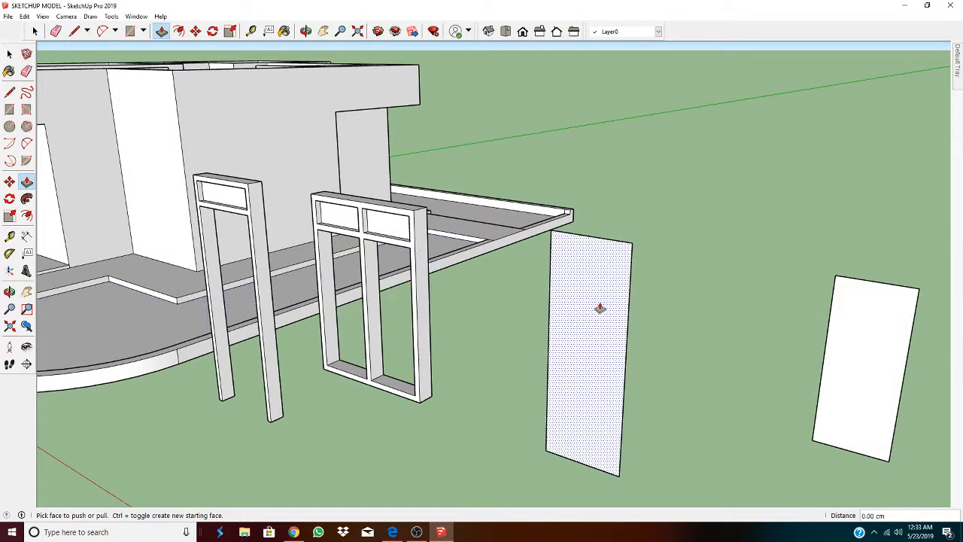
{"action": "left_click_drag", "start_coordinate": [600, 308], "coordinate": [578, 309]}
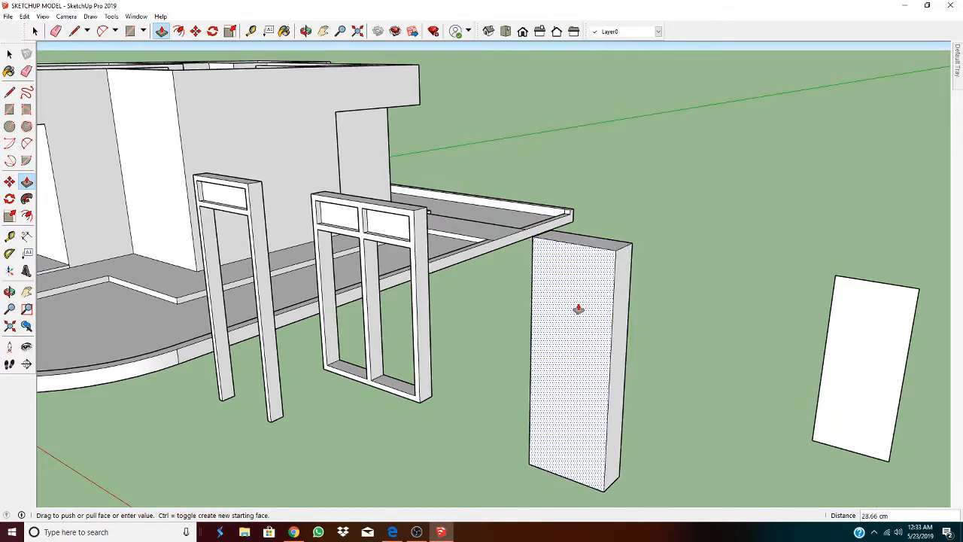
{"action": "key", "text": "Return"}
Step: Offset the outline of the door panel's front face inward by 10 cm
{"action": "middle_click_drag", "start_coordinate": [715, 377], "coordinate": [533, 340]}
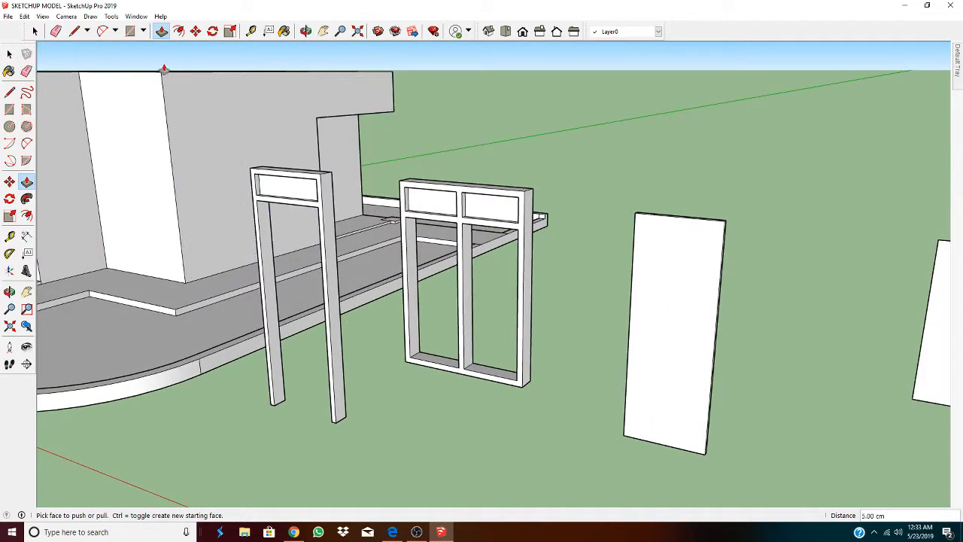
{"action": "left_click", "coordinate": [179, 31]}
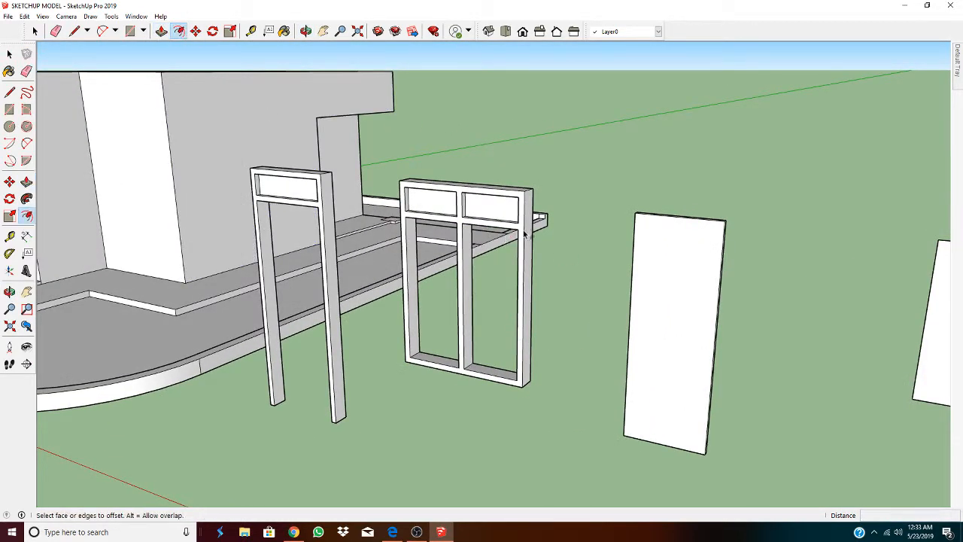
{"action": "left_click", "coordinate": [666, 219]}
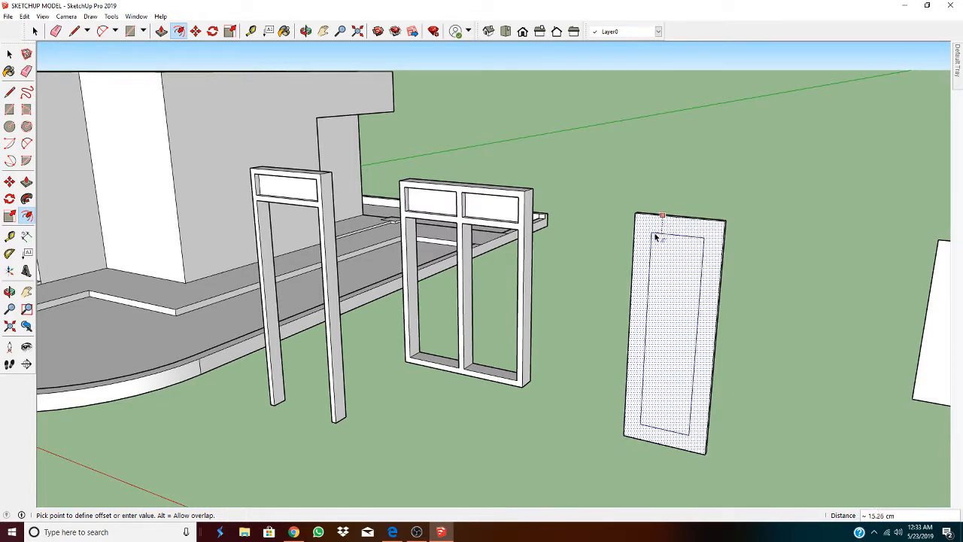
{"action": "type", "text": "10"}
{"action": "key", "text": "Return"}
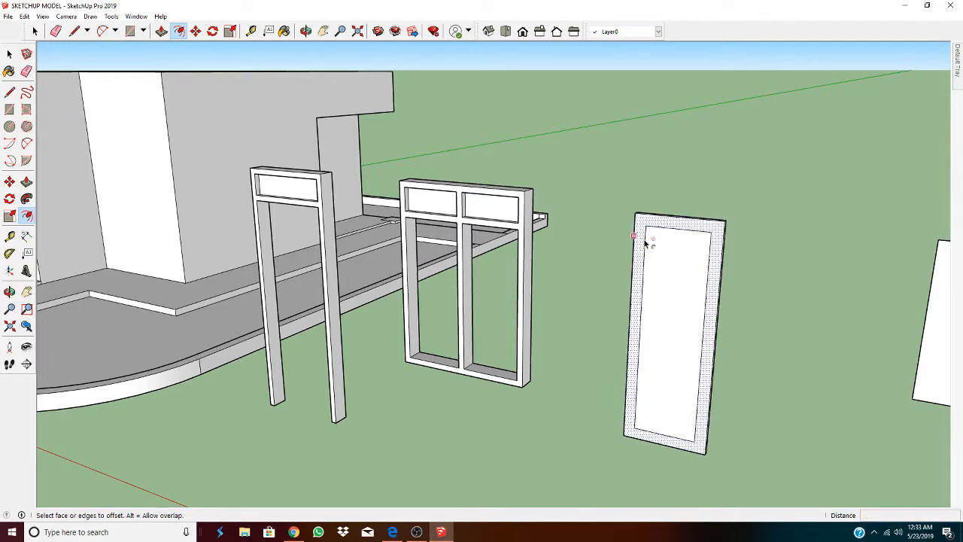
Step: Offset the inner rectangle on the door panel's front inward by 1 cm to form a thin border strip
{"action": "scroll", "coordinate": [676, 236], "scroll_direction": "up", "scroll_amount": 2}
{"action": "left_click", "coordinate": [676, 236]}
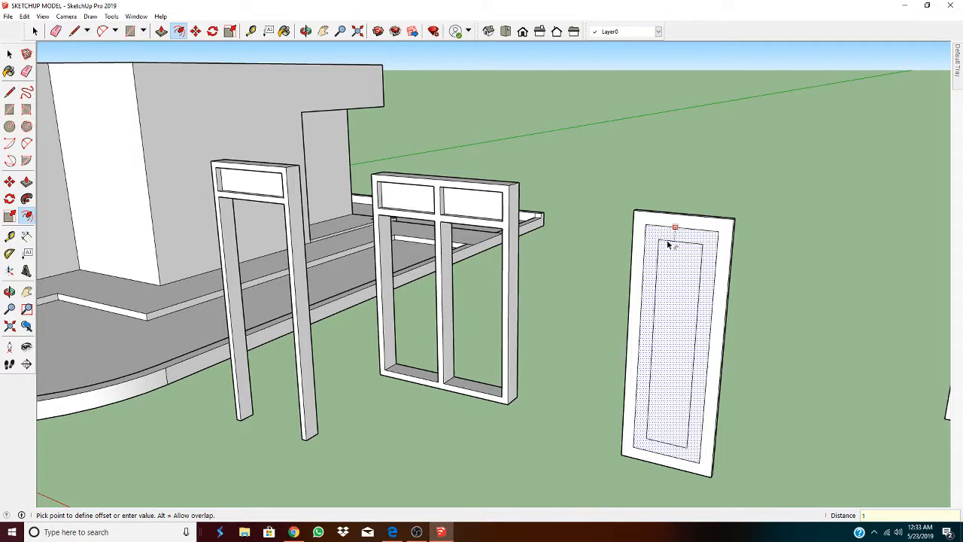
{"action": "key", "text": "Return"}
{"action": "scroll", "coordinate": [651, 227], "scroll_direction": "up", "scroll_amount": 2}
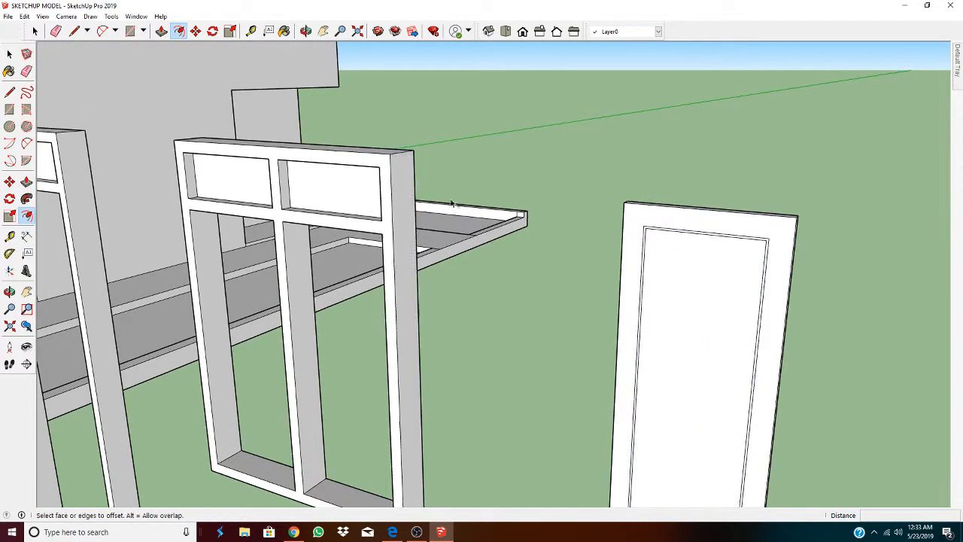
{"action": "key", "text": "p"}
{"action": "scroll", "coordinate": [670, 198], "scroll_direction": "up", "scroll_amount": 3}
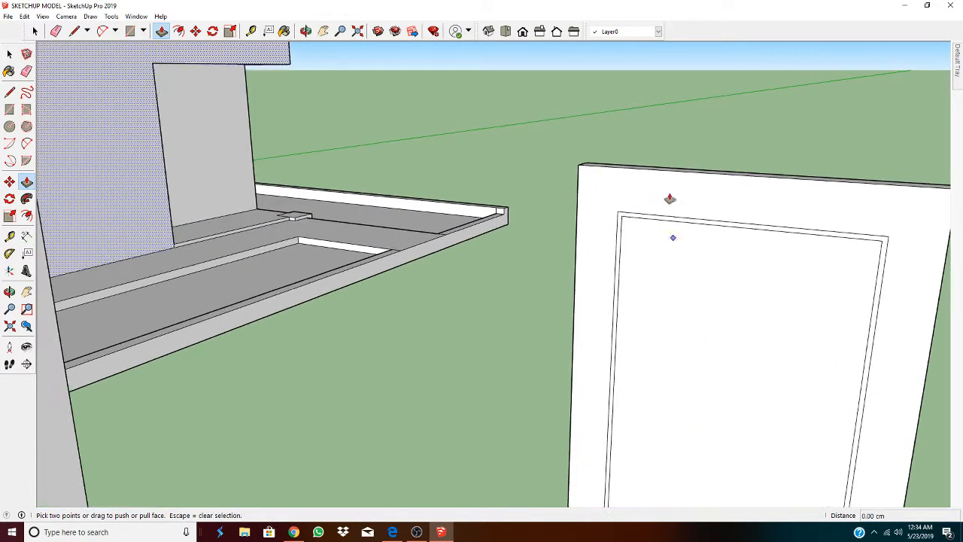
{"action": "scroll", "coordinate": [645, 214], "scroll_direction": "up", "scroll_amount": 1}
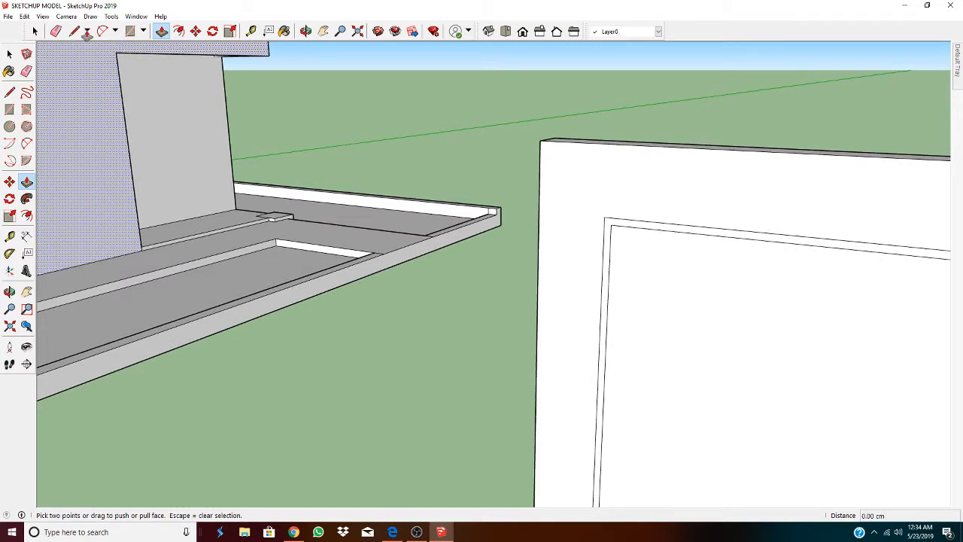
{"action": "left_click", "coordinate": [34, 31]}
{"action": "scroll", "coordinate": [538, 235], "scroll_direction": "down", "scroll_amount": 5}
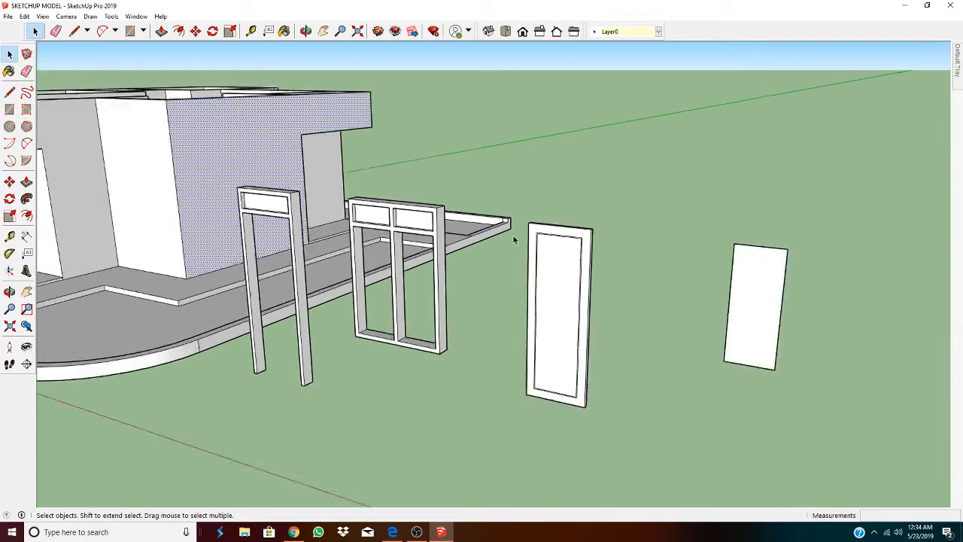
{"action": "scroll", "coordinate": [514, 240], "scroll_direction": "down", "scroll_amount": 3}
{"action": "scroll", "coordinate": [481, 320], "scroll_direction": "up", "scroll_amount": 4}
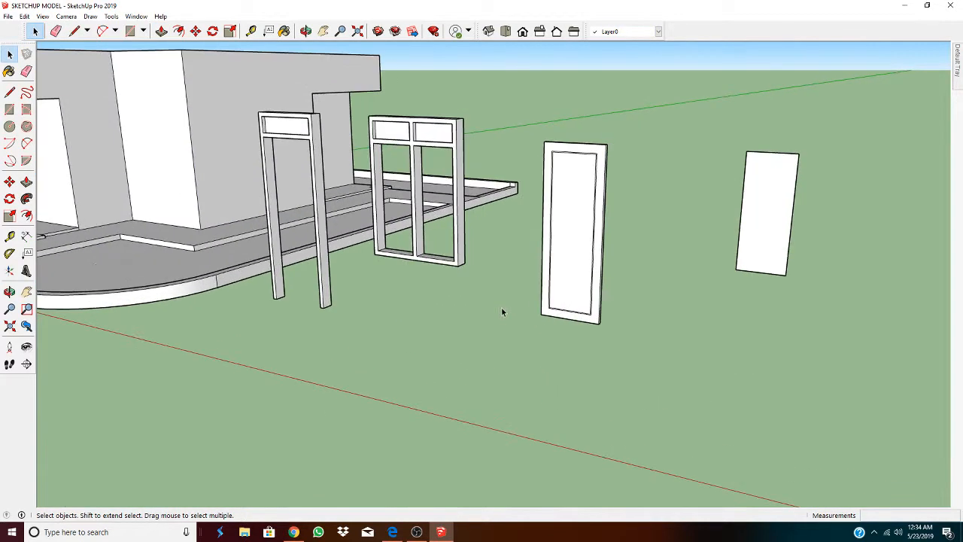
{"action": "scroll", "coordinate": [592, 146], "scroll_direction": "up", "scroll_amount": 4}
{"action": "scroll", "coordinate": [566, 179], "scroll_direction": "down", "scroll_amount": 4}
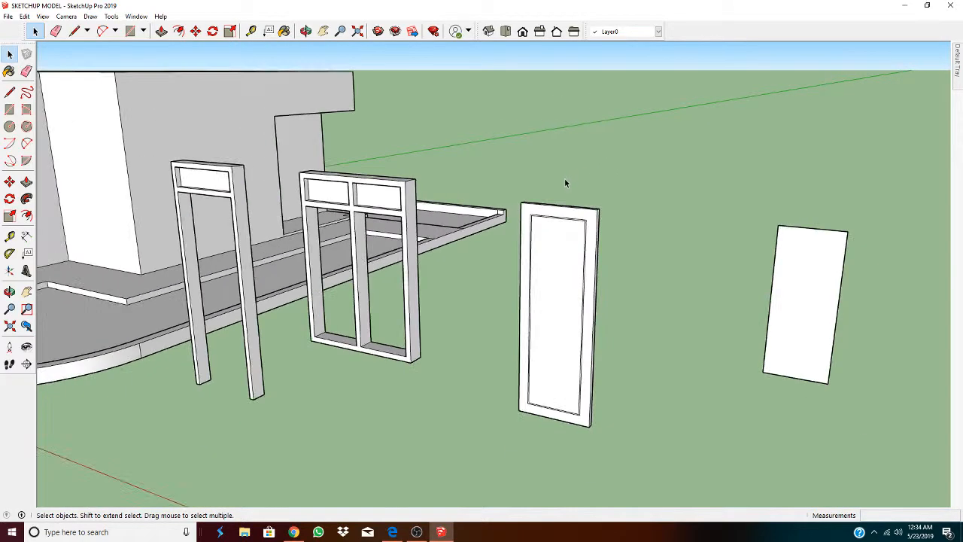
Step: Extrude the thin border strip on the door panel's front face outward 1 cm
{"action": "scroll", "coordinate": [561, 218], "scroll_direction": "up", "scroll_amount": 4}
{"action": "scroll", "coordinate": [560, 212], "scroll_direction": "up", "scroll_amount": 5}
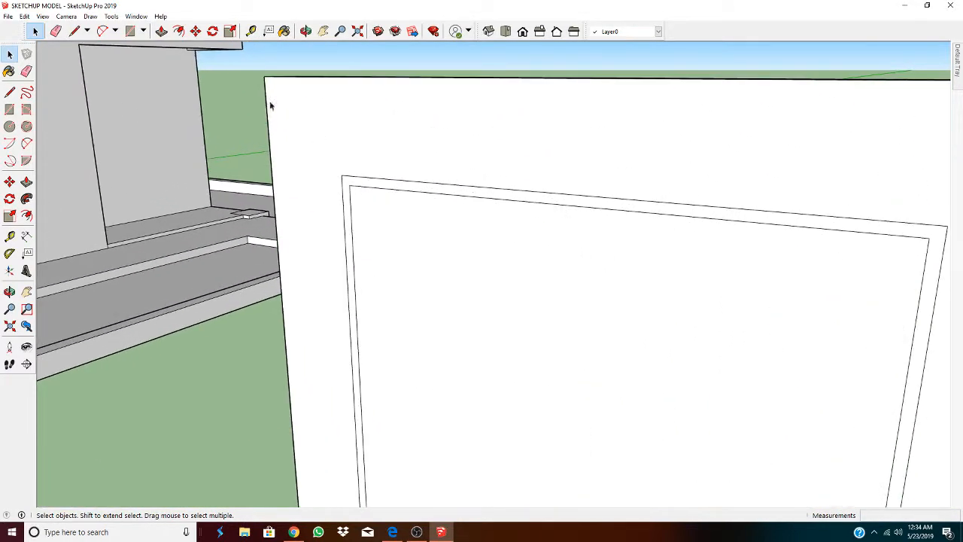
{"action": "left_click", "coordinate": [161, 31]}
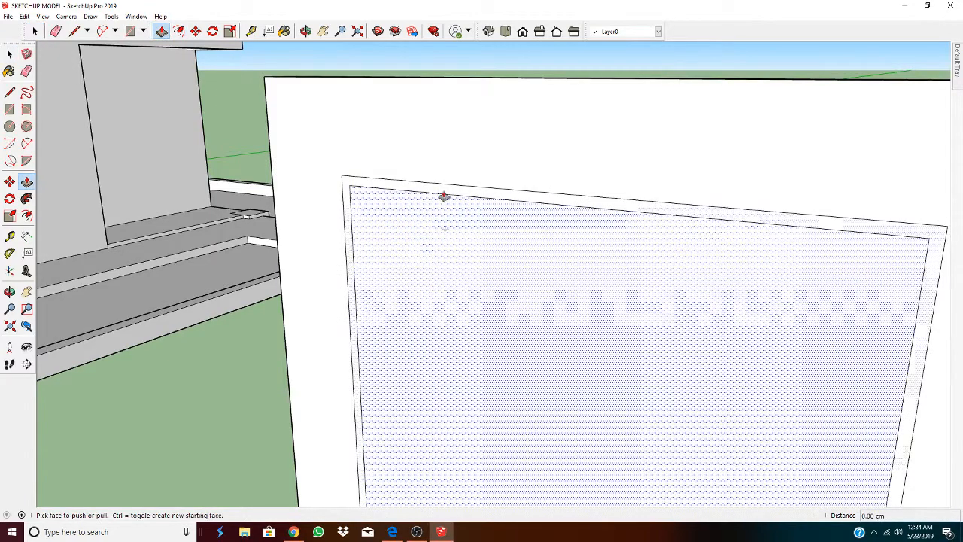
{"action": "left_click", "coordinate": [444, 194]}
{"action": "type", "text": "1"}
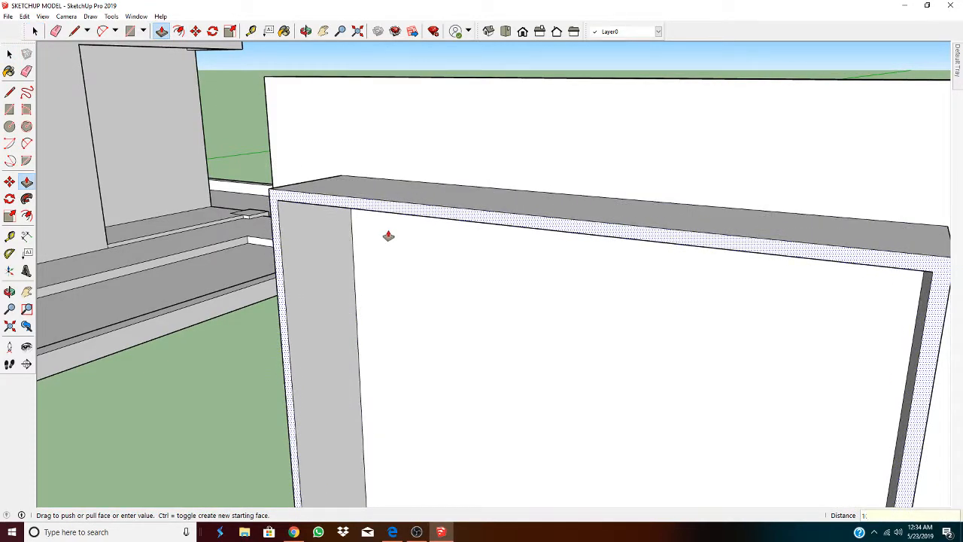
{"action": "key", "text": "Return"}
Step: Offset the outline of the door panel's back face inward twice, forming a thin border strip like the front's
{"action": "scroll", "coordinate": [462, 310], "scroll_direction": "down", "scroll_amount": 6}
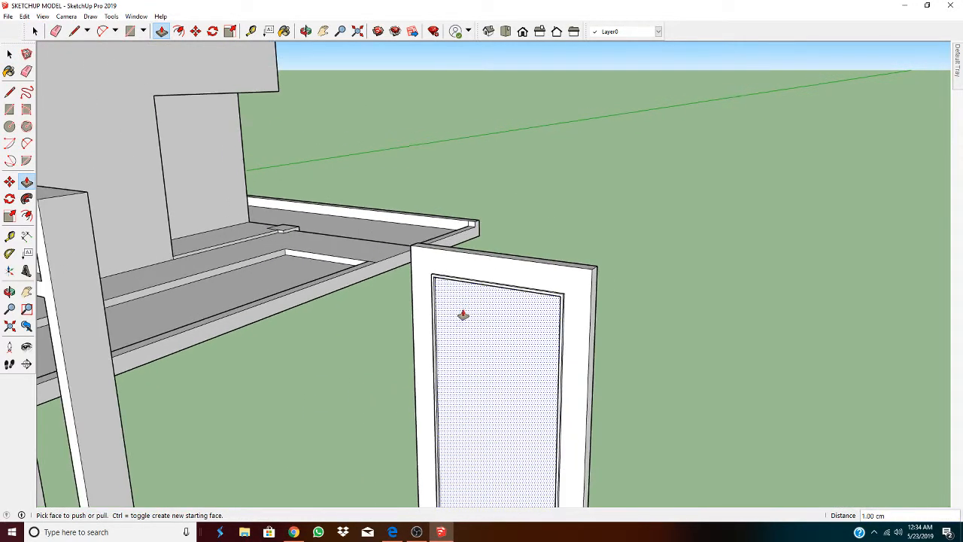
{"action": "middle_click_drag", "start_coordinate": [580, 398], "coordinate": [300, 403]}
{"action": "scroll", "coordinate": [250, 381], "scroll_direction": "down", "scroll_amount": 5}
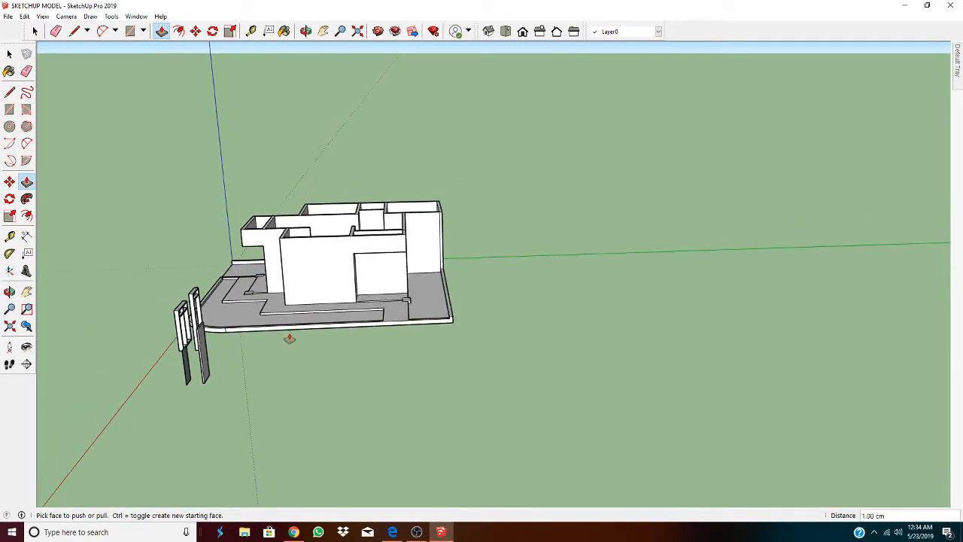
{"action": "middle_click_drag", "start_coordinate": [255, 370], "coordinate": [140, 377]}
{"action": "scroll", "coordinate": [170, 296], "scroll_direction": "up", "scroll_amount": 8}
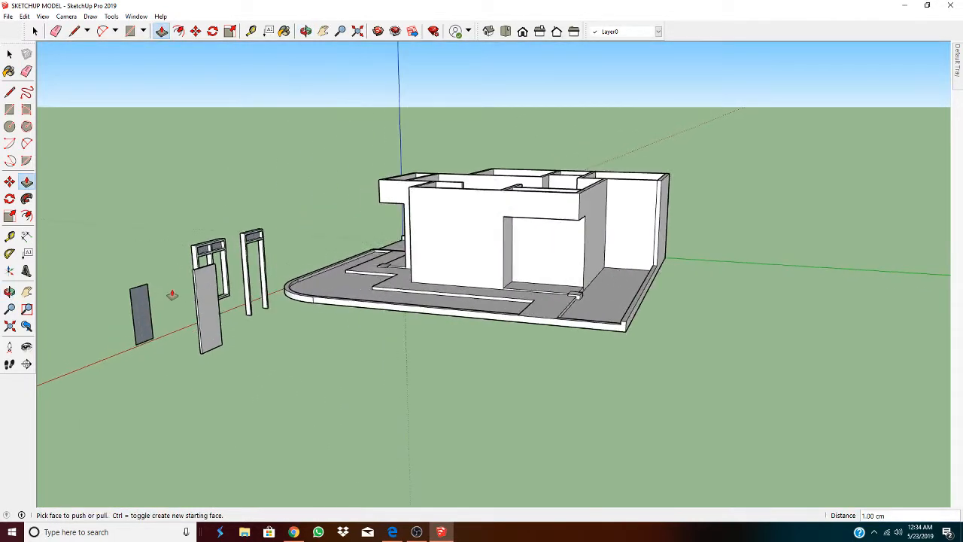
{"action": "scroll", "coordinate": [173, 293], "scroll_direction": "up", "scroll_amount": 3}
{"action": "scroll", "coordinate": [321, 381], "scroll_direction": "down", "scroll_amount": 5}
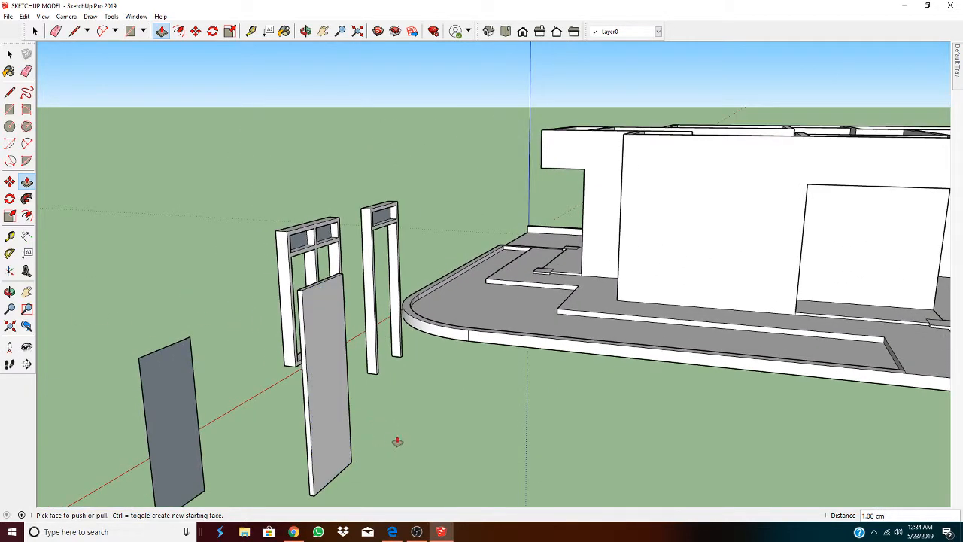
{"action": "middle_click_drag", "start_coordinate": [396, 443], "coordinate": [333, 445]}
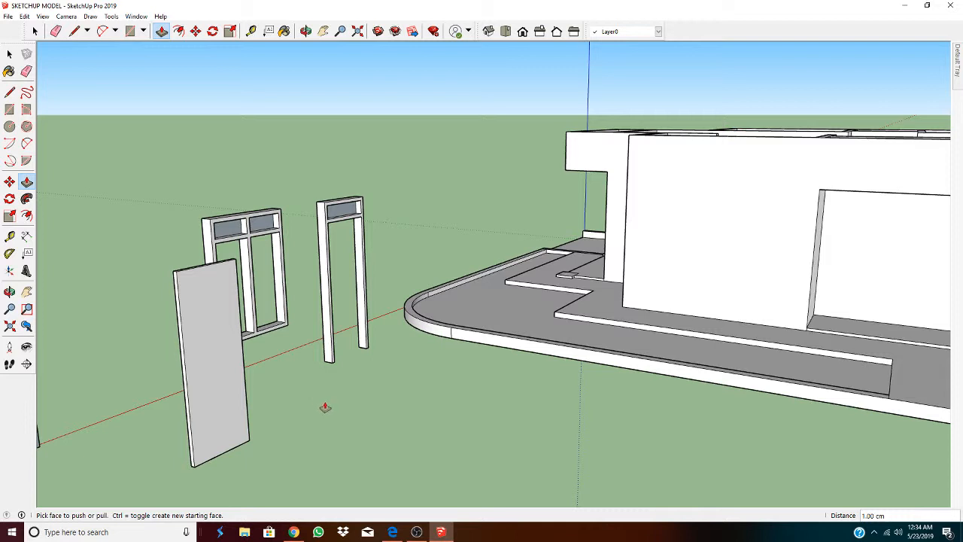
{"action": "scroll", "coordinate": [143, 394], "scroll_direction": "up", "scroll_amount": 2}
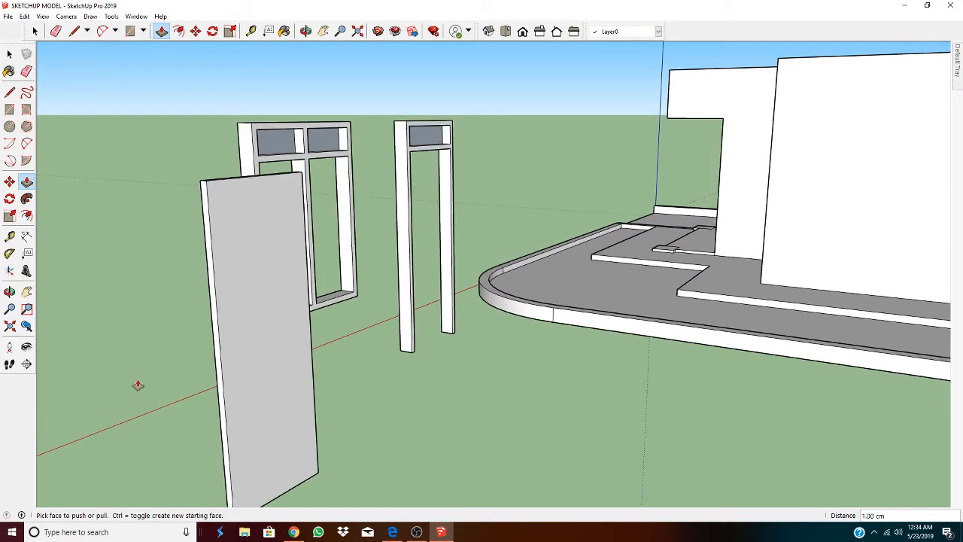
{"action": "scroll", "coordinate": [138, 385], "scroll_direction": "down", "scroll_amount": 2}
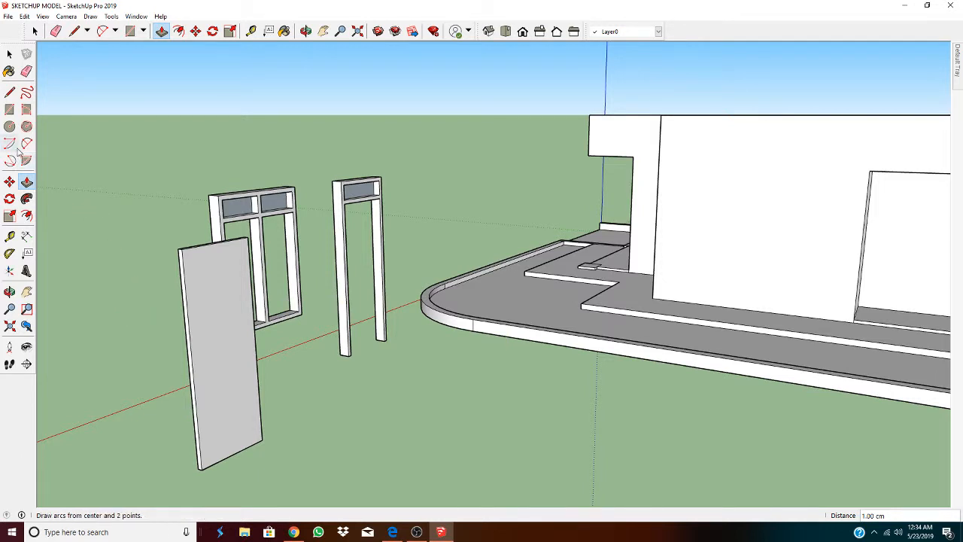
{"action": "left_click", "coordinate": [179, 31]}
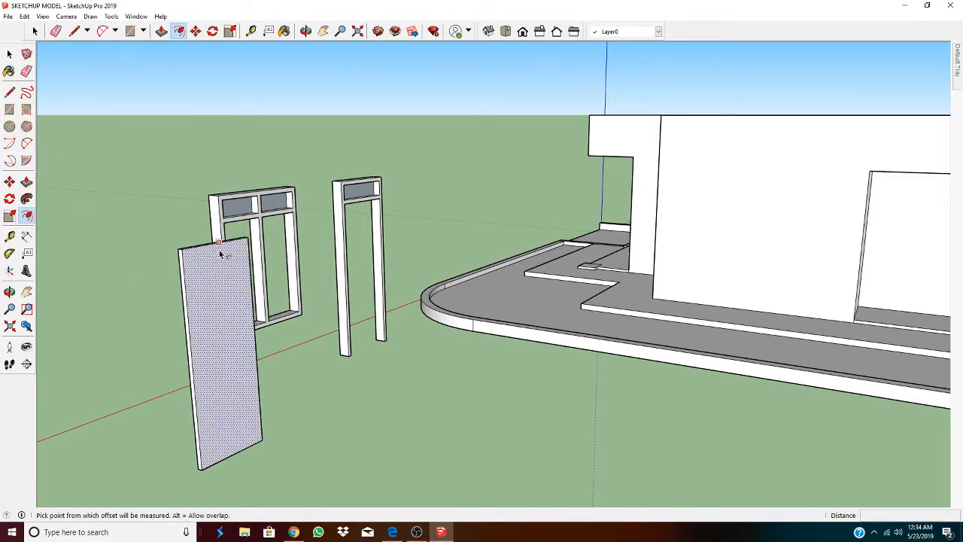
{"action": "left_click", "coordinate": [221, 254]}
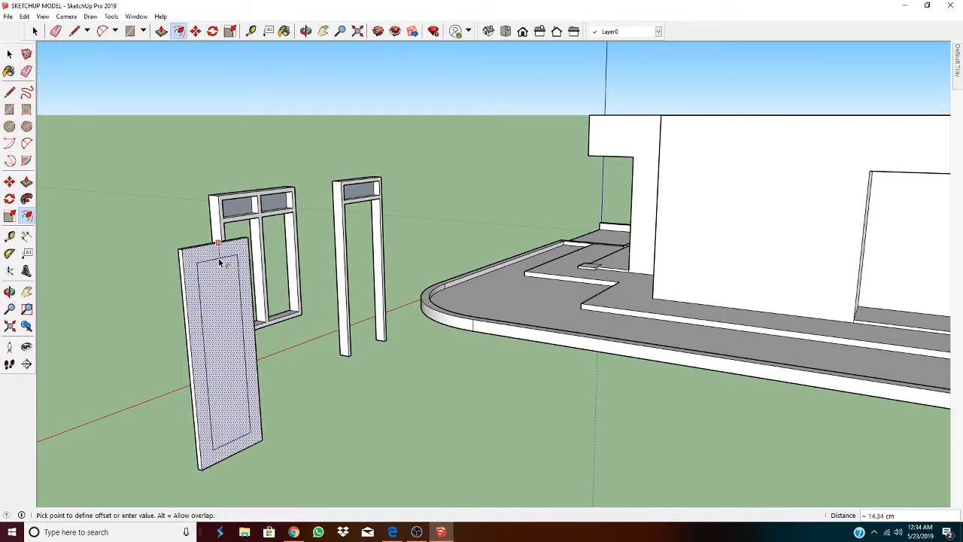
{"action": "key", "text": "Return"}
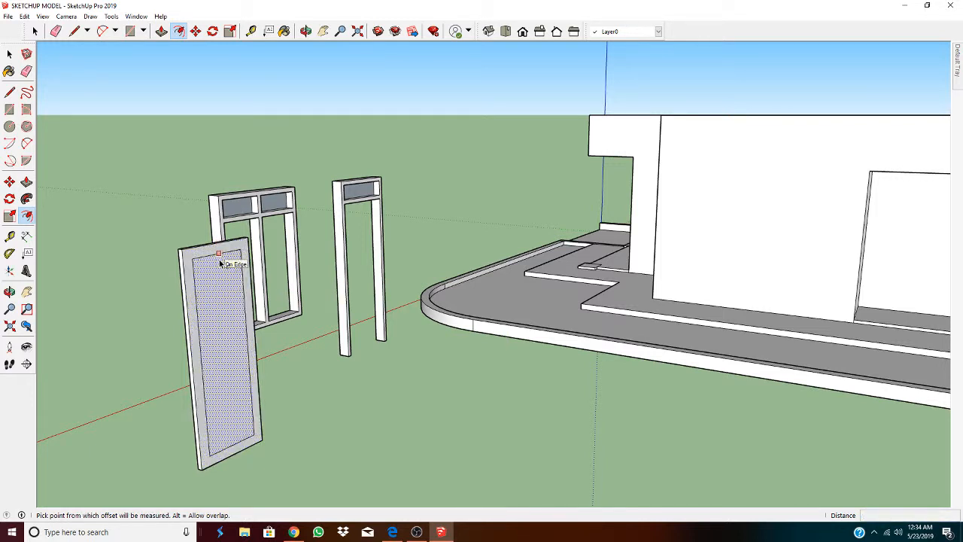
{"action": "left_click", "coordinate": [219, 261]}
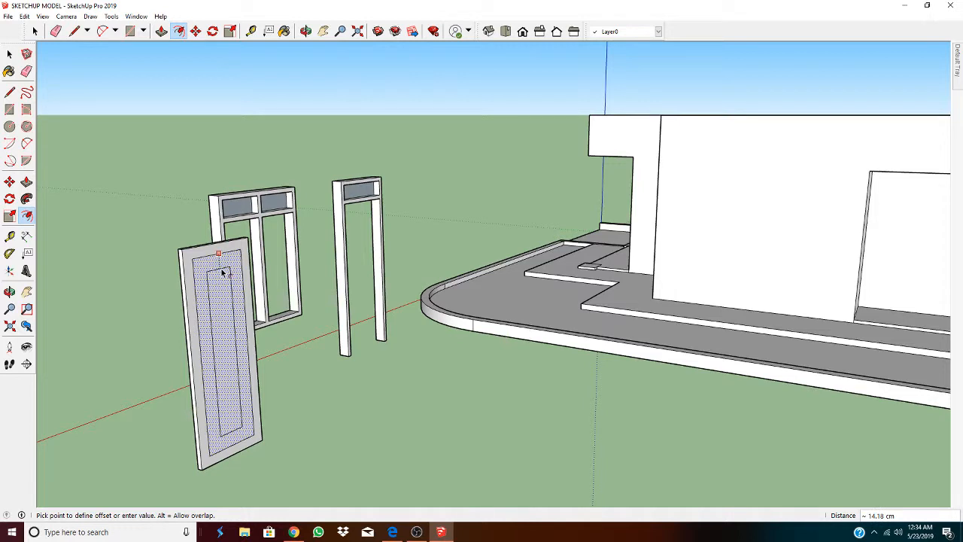
{"action": "key", "text": "Return"}
Step: Extrude the thin border strip on the door panel's back face 1 cm
{"action": "scroll", "coordinate": [198, 248], "scroll_direction": "up", "scroll_amount": 6}
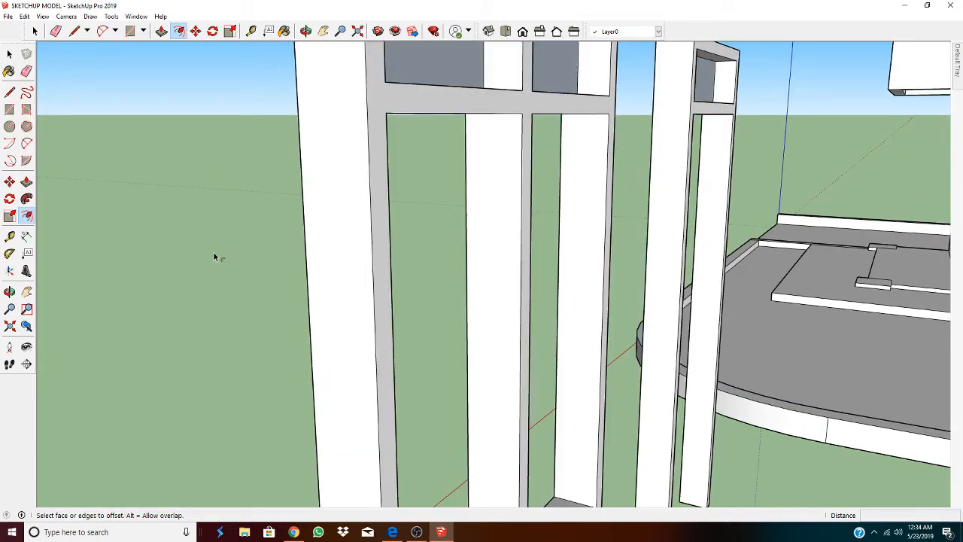
{"action": "scroll", "coordinate": [216, 257], "scroll_direction": "down", "scroll_amount": 4}
{"action": "scroll", "coordinate": [214, 265], "scroll_direction": "up", "scroll_amount": 6}
{"action": "scroll", "coordinate": [215, 265], "scroll_direction": "down", "scroll_amount": 4}
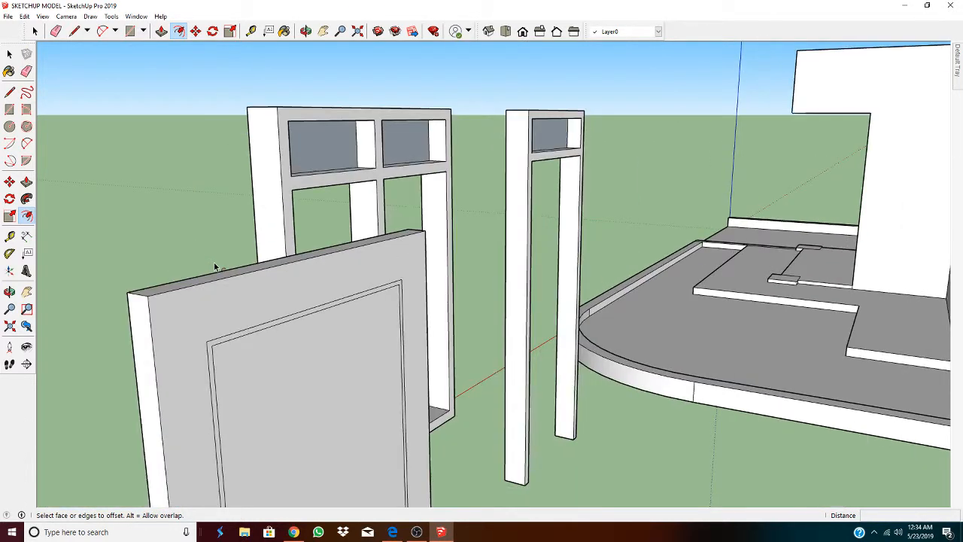
{"action": "key", "text": "p"}
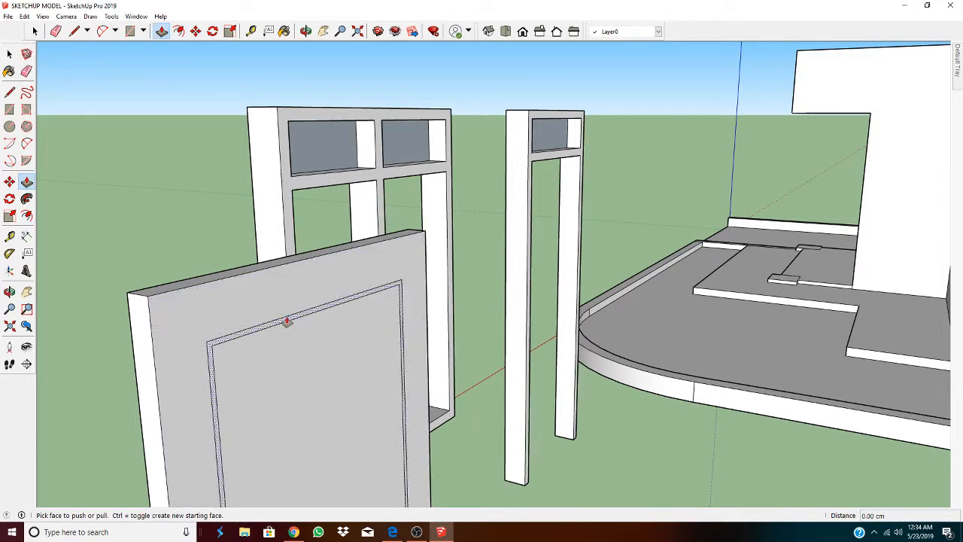
{"action": "left_click_drag", "start_coordinate": [287, 321], "coordinate": [313, 344]}
{"action": "scroll", "coordinate": [308, 344], "scroll_direction": "down", "scroll_amount": 8}
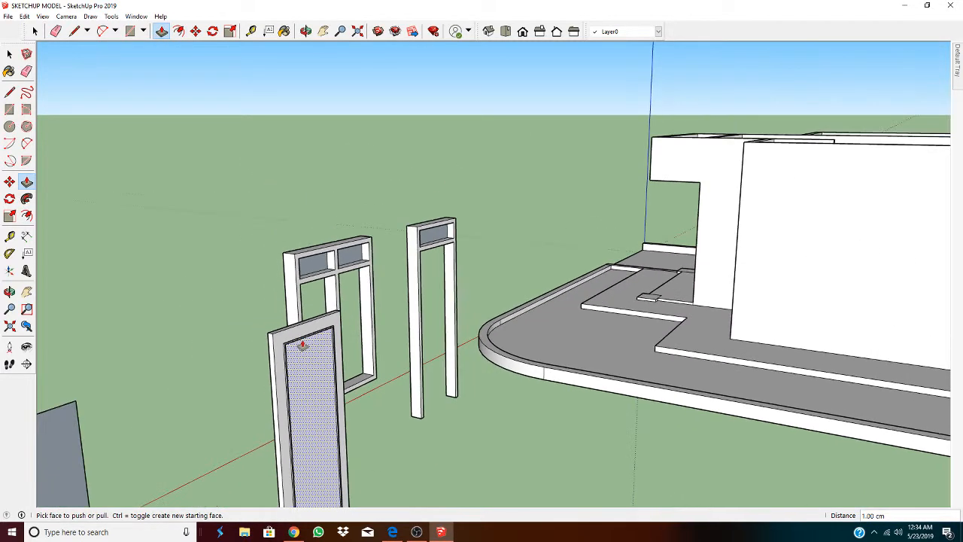
Step: Offset the outline of the blank window panel beside the door panel inward by 7 cm
{"action": "scroll", "coordinate": [298, 343], "scroll_direction": "down", "scroll_amount": 2}
{"action": "middle_click_drag", "start_coordinate": [162, 378], "coordinate": [613, 370]}
{"action": "scroll", "coordinate": [606, 377], "scroll_direction": "up", "scroll_amount": 4}
{"action": "scroll", "coordinate": [594, 388], "scroll_direction": "down", "scroll_amount": 3}
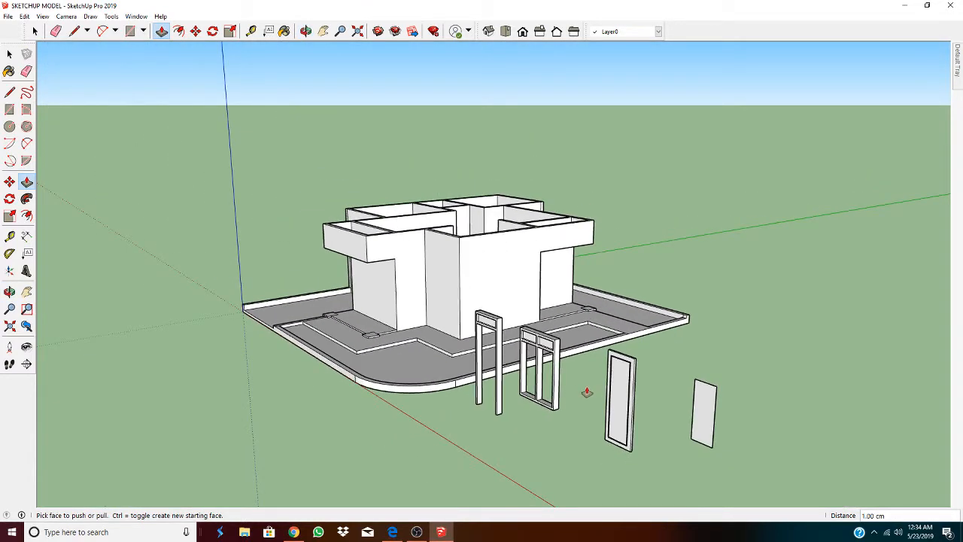
{"action": "scroll", "coordinate": [585, 393], "scroll_direction": "up", "scroll_amount": 1}
{"action": "middle_click_drag", "start_coordinate": [593, 477], "coordinate": [832, 474]}
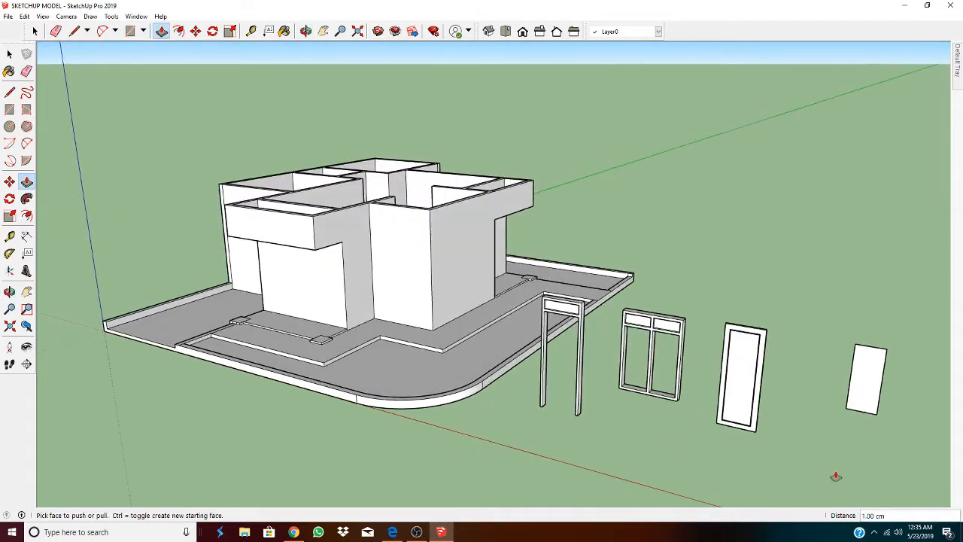
{"action": "scroll", "coordinate": [896, 399], "scroll_direction": "up", "scroll_amount": 6}
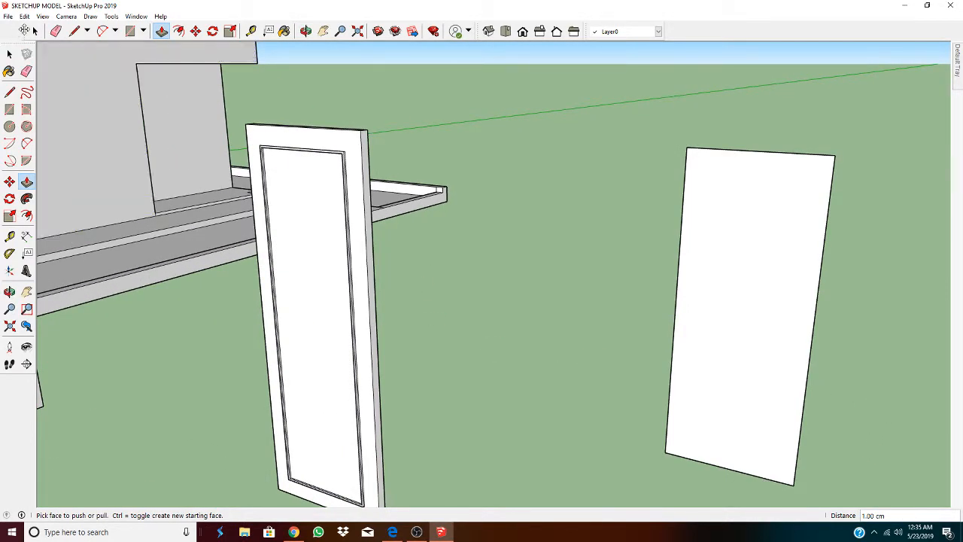
{"action": "left_click", "coordinate": [34, 31]}
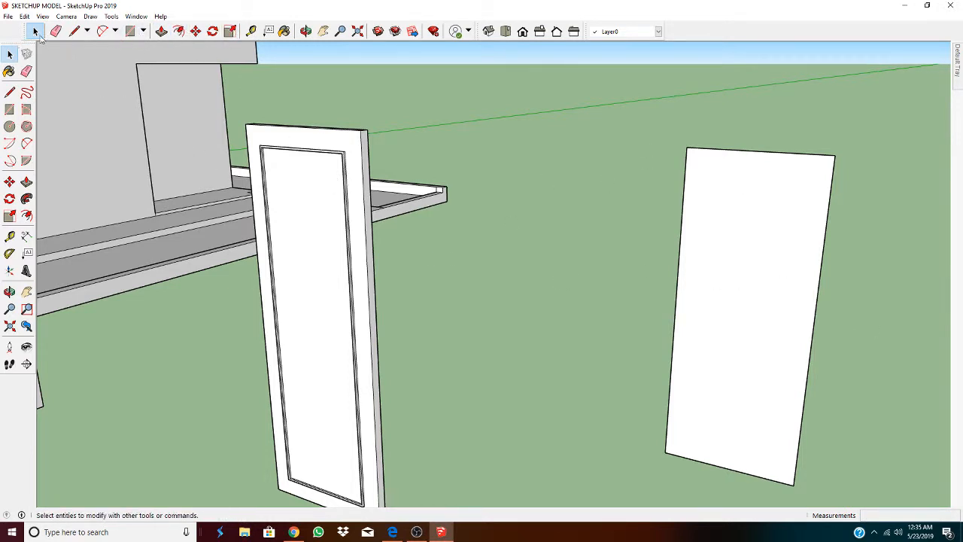
{"action": "left_click", "coordinate": [742, 328]}
{"action": "scroll", "coordinate": [730, 324], "scroll_direction": "down", "scroll_amount": 4}
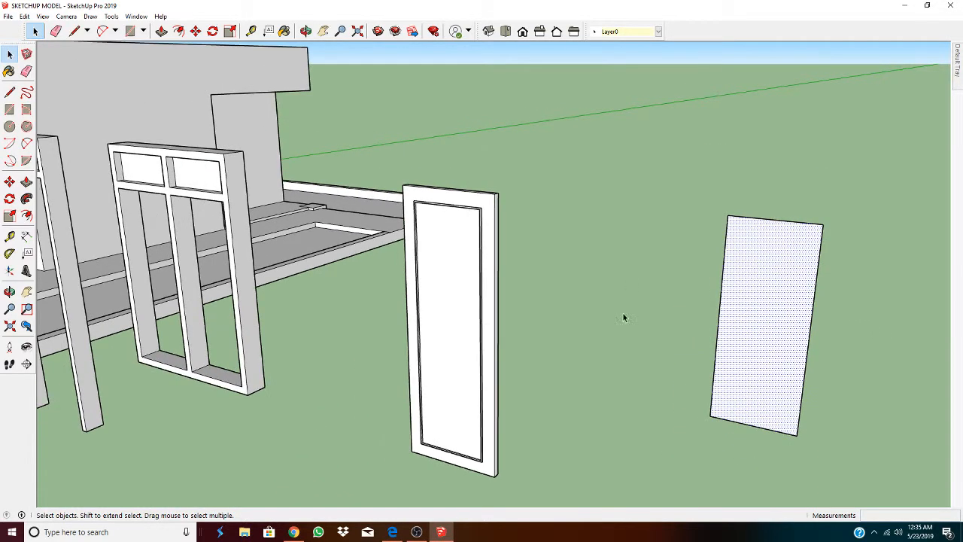
{"action": "left_click", "coordinate": [178, 30]}
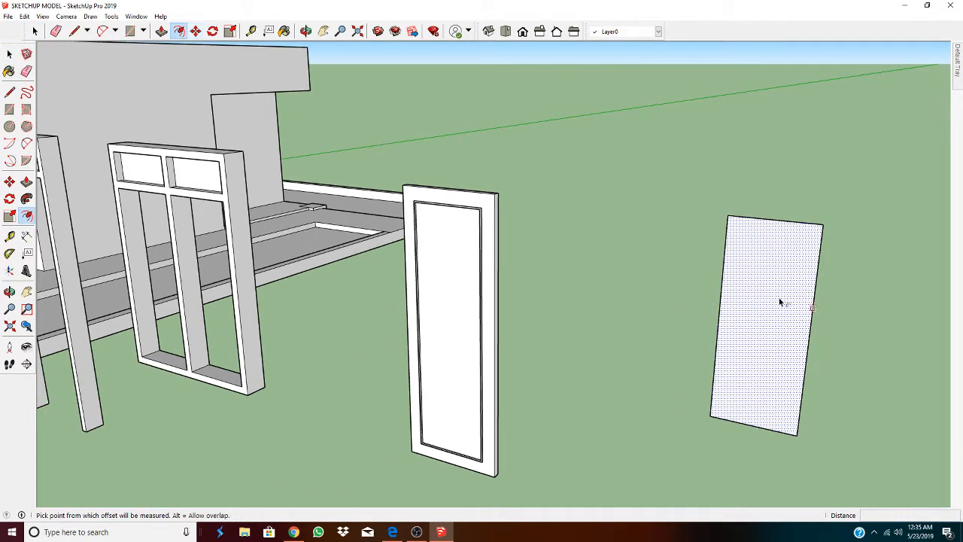
{"action": "left_click", "coordinate": [783, 234]}
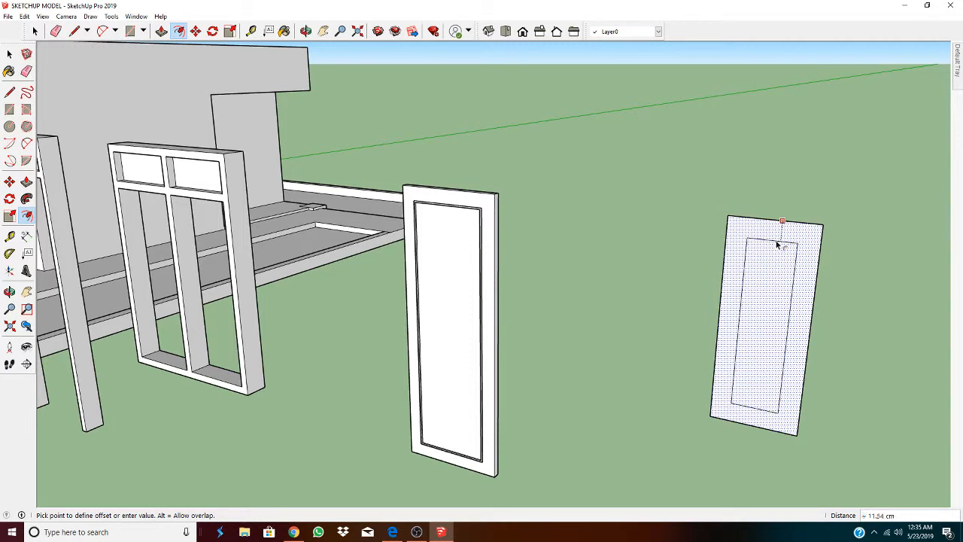
{"action": "type", "text": "7"}
{"action": "key", "text": "Return"}
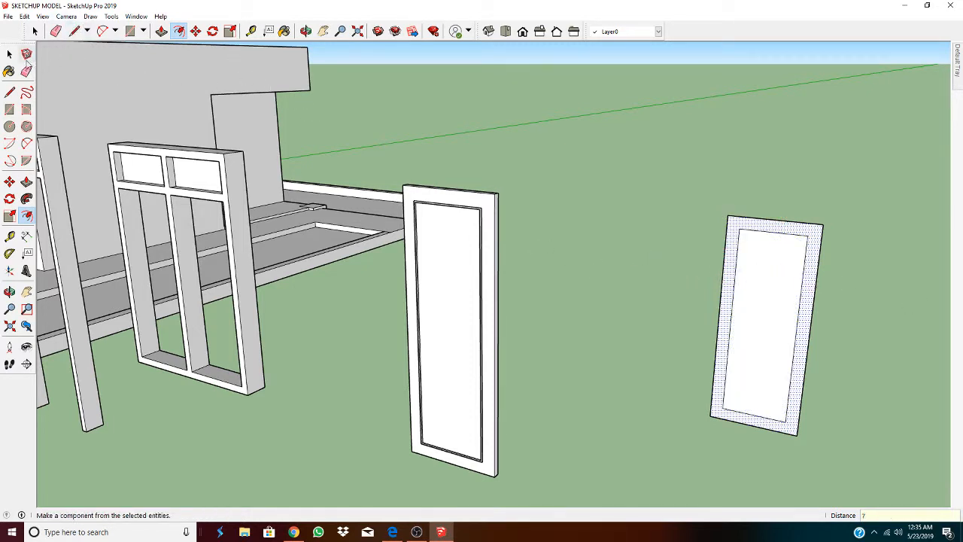
Step: Place a vertical and a horizontal guide through the centre of the window panel
{"action": "left_click", "coordinate": [250, 31]}
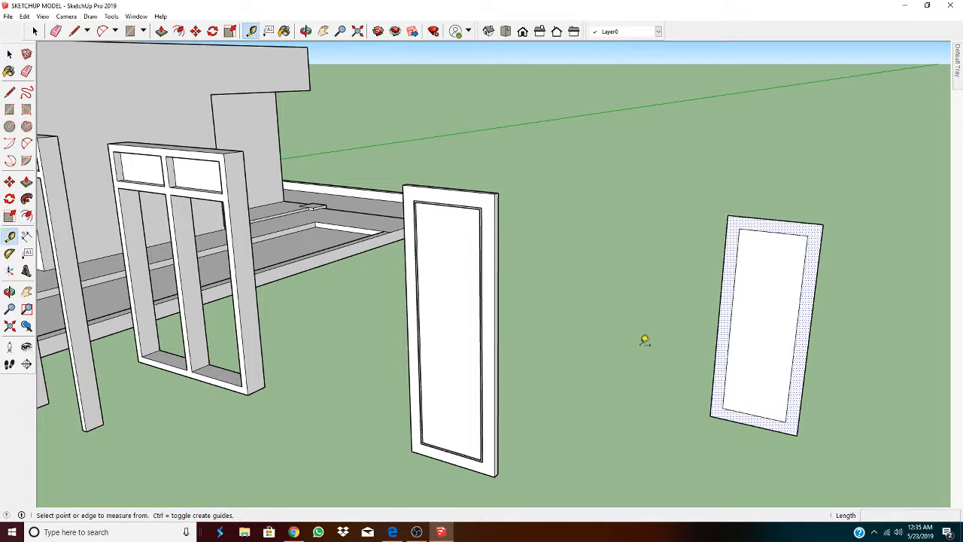
{"action": "left_click", "coordinate": [721, 280]}
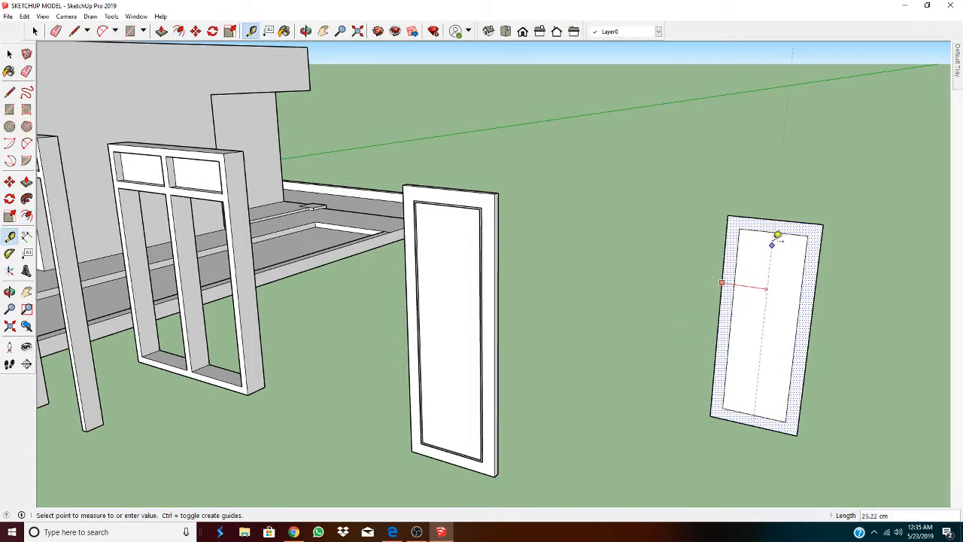
{"action": "left_click", "coordinate": [783, 227]}
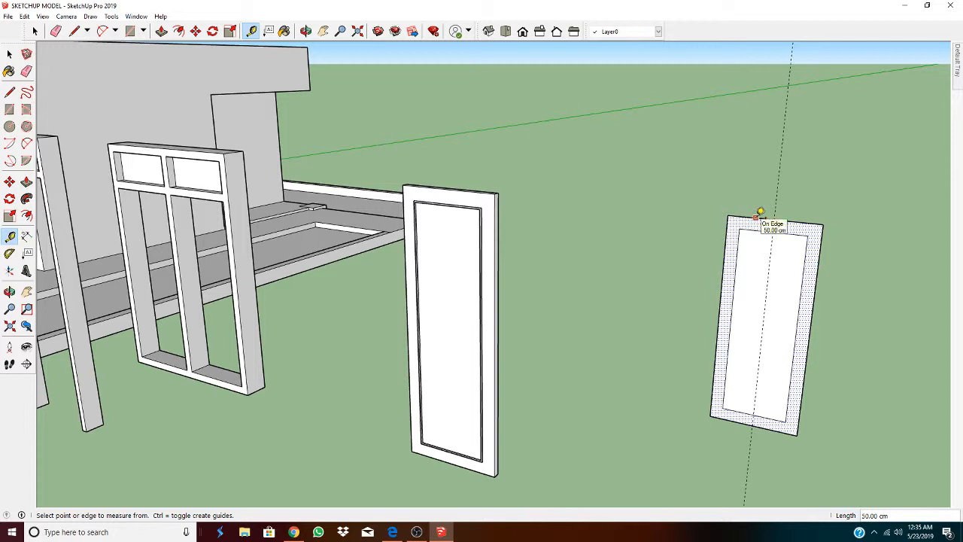
{"action": "left_click", "coordinate": [755, 217]}
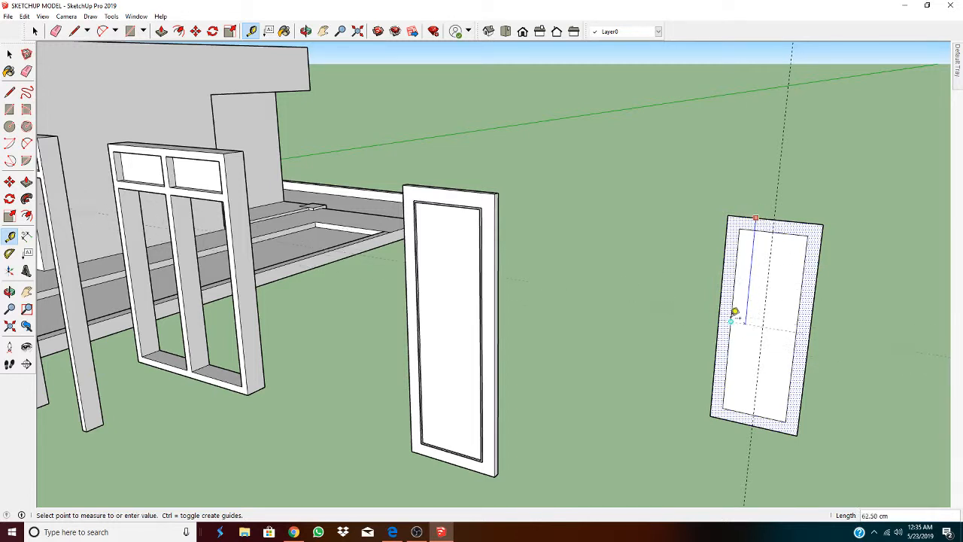
{"action": "left_click", "coordinate": [736, 312]}
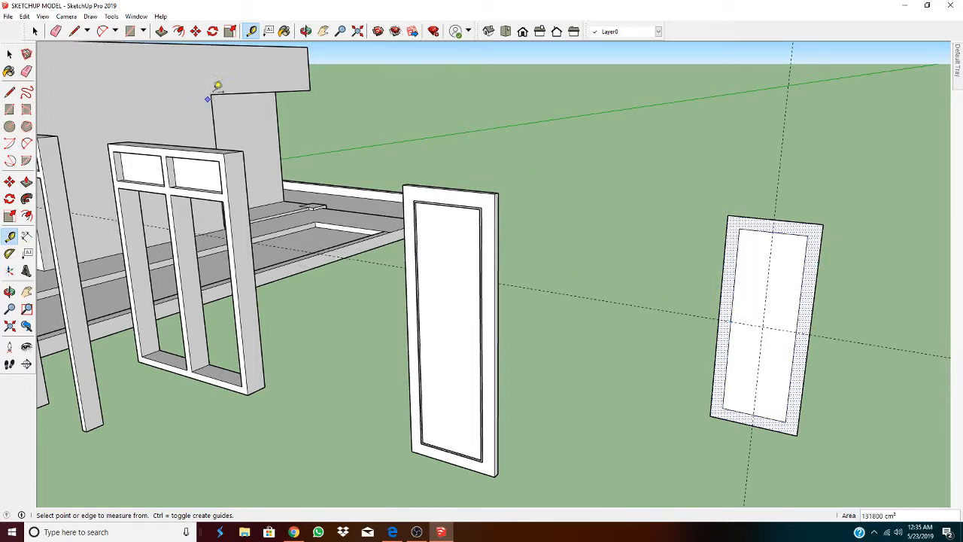
Step: Draw a horizontal line across the window panel's inner rectangle between the midpoints of its two side edges
{"action": "left_click", "coordinate": [74, 31]}
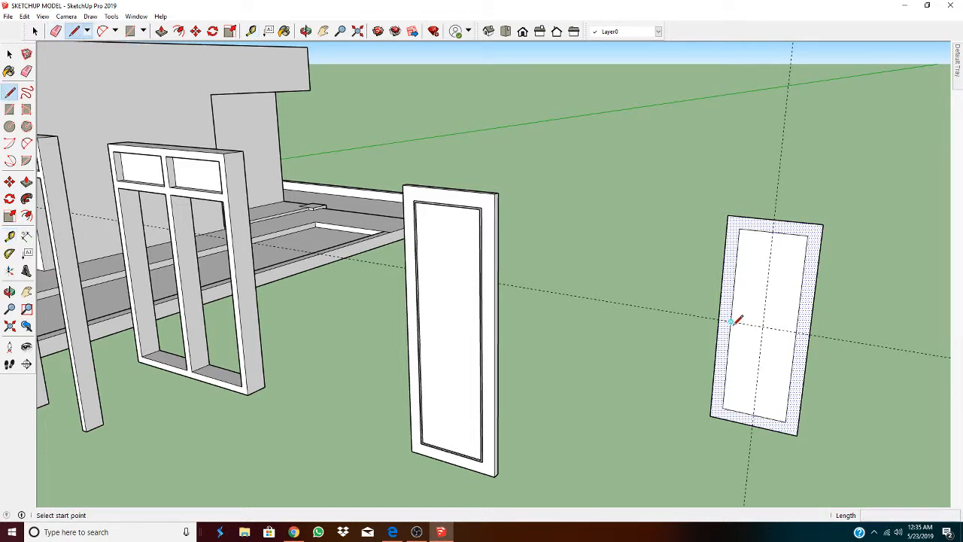
{"action": "left_click", "coordinate": [731, 321]}
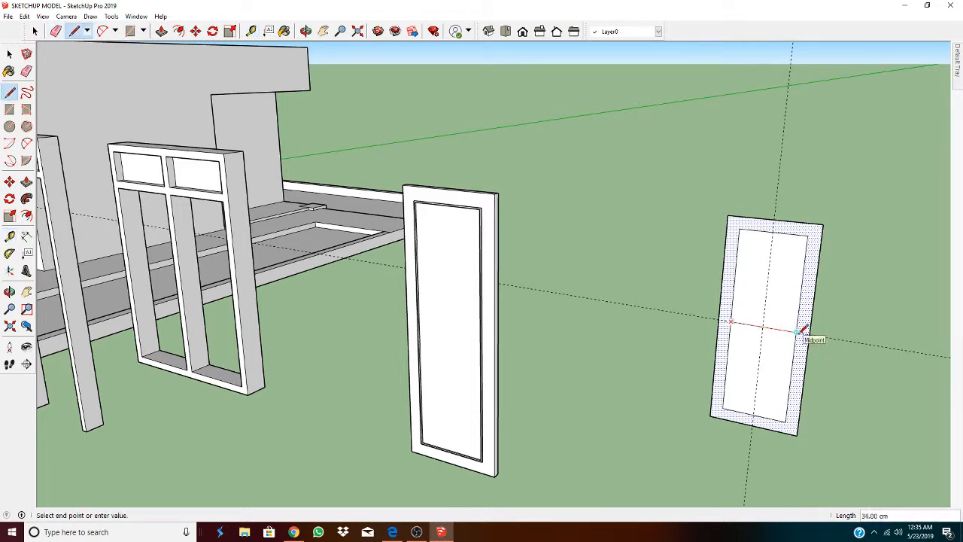
{"action": "left_click", "coordinate": [798, 332]}
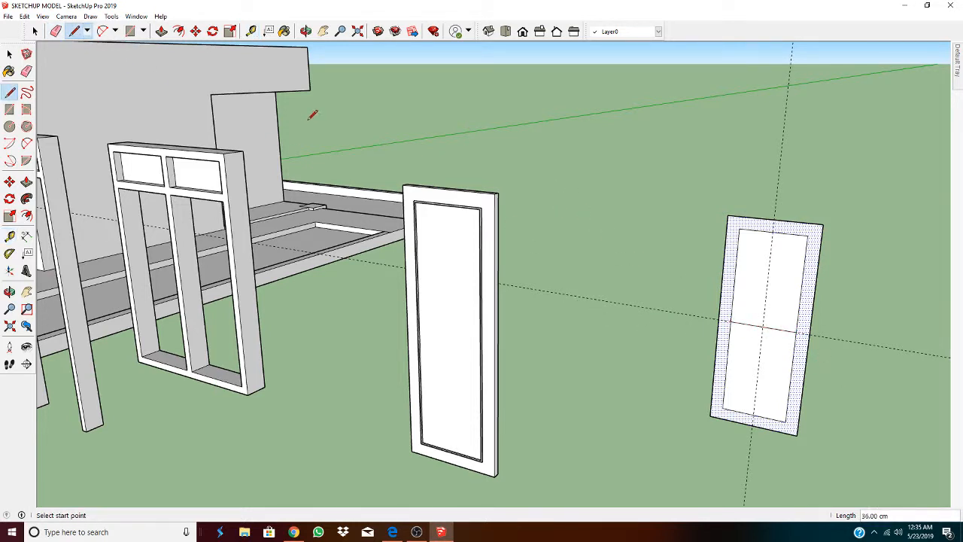
{"action": "left_click", "coordinate": [35, 30]}
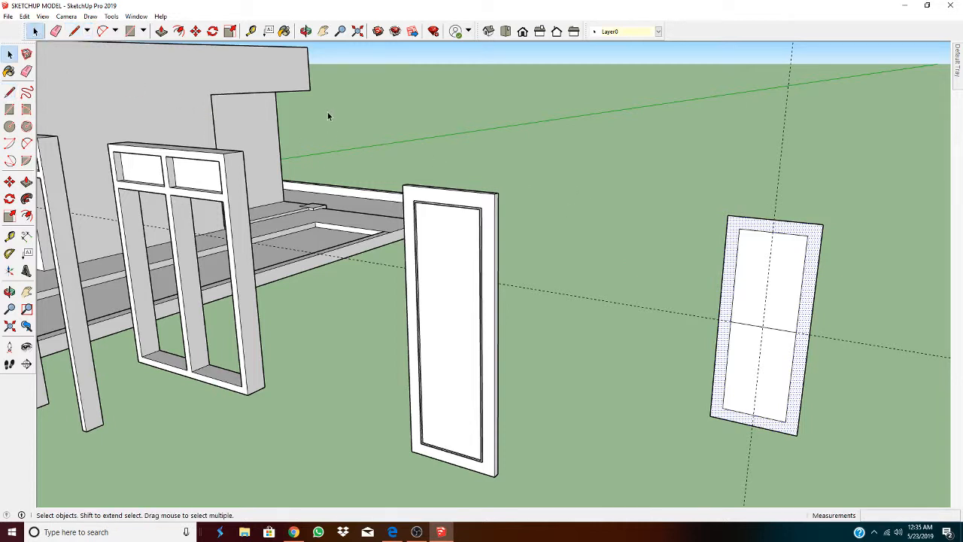
Step: Place horizontal guides halfway up the upper and lower halves of the window panel's inner rectangle
{"action": "left_click", "coordinate": [251, 30]}
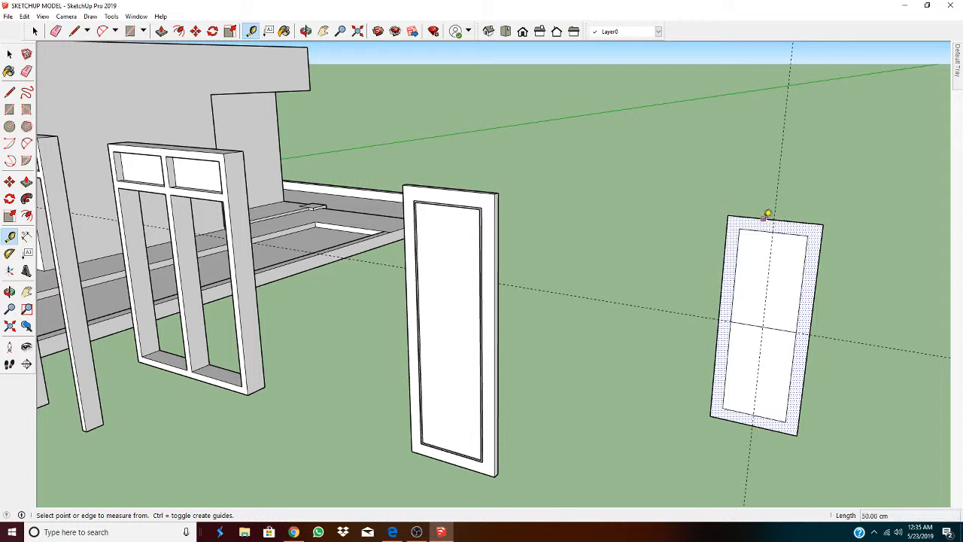
{"action": "left_click", "coordinate": [764, 218]}
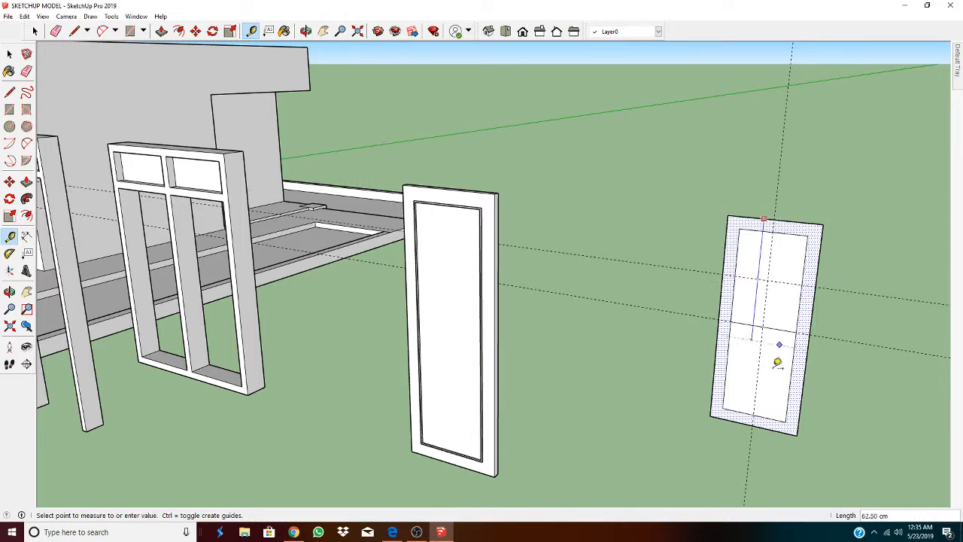
{"action": "left_click", "coordinate": [732, 358]}
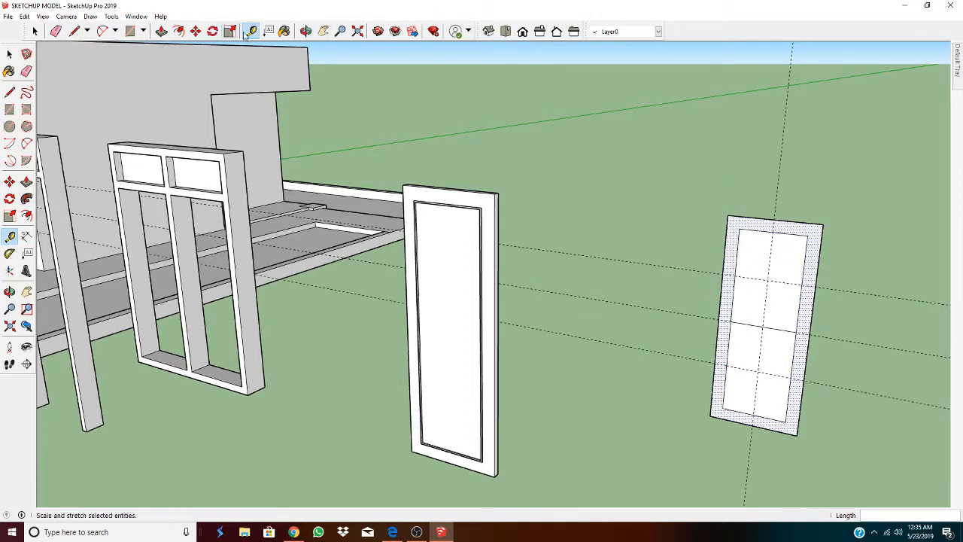
Step: Add vertical guides 1.5 cm to either side of the window panel's vertical centre guide
{"action": "left_click", "coordinate": [776, 201]}
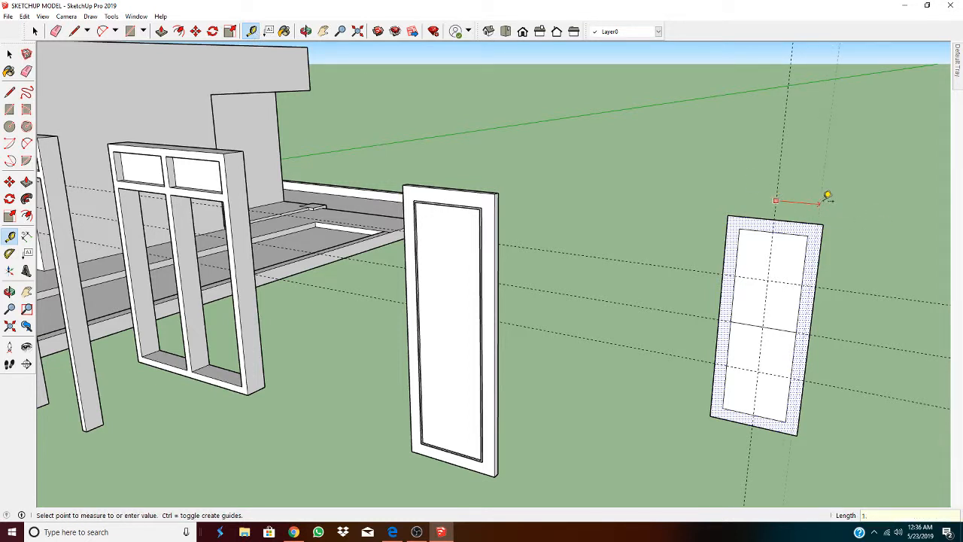
{"action": "left_click", "coordinate": [828, 196]}
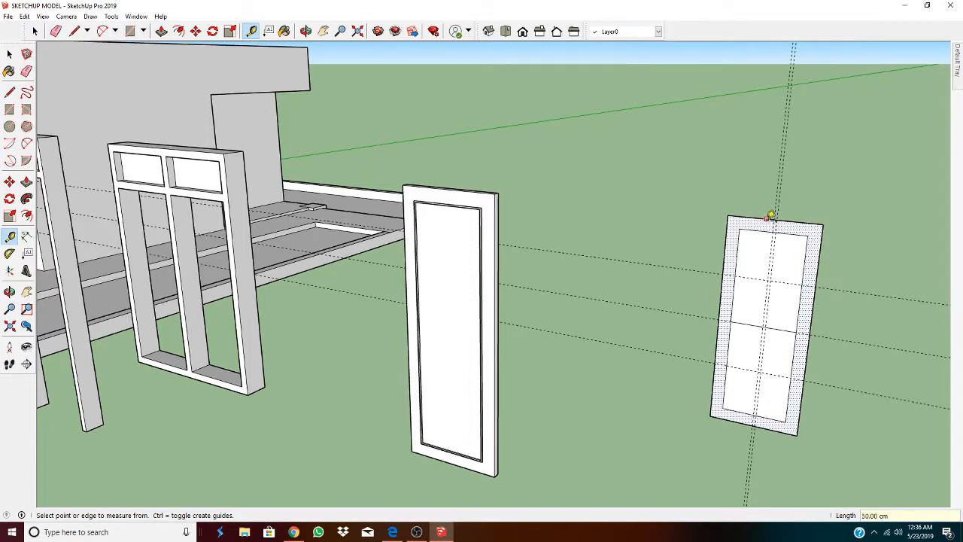
{"action": "scroll", "coordinate": [775, 211], "scroll_direction": "up", "scroll_amount": 5}
{"action": "left_click", "coordinate": [831, 233]}
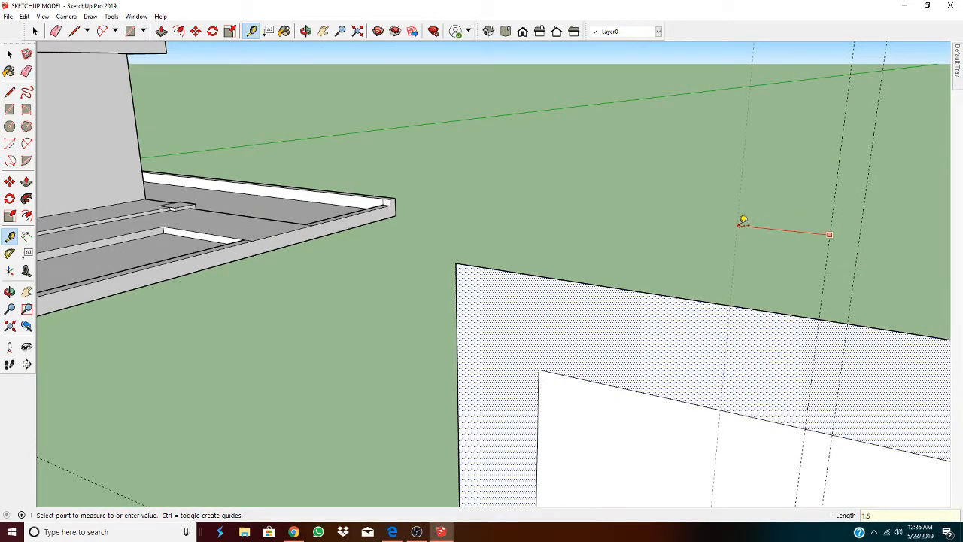
{"action": "left_click", "coordinate": [743, 220]}
{"action": "scroll", "coordinate": [741, 218], "scroll_direction": "down", "scroll_amount": 5}
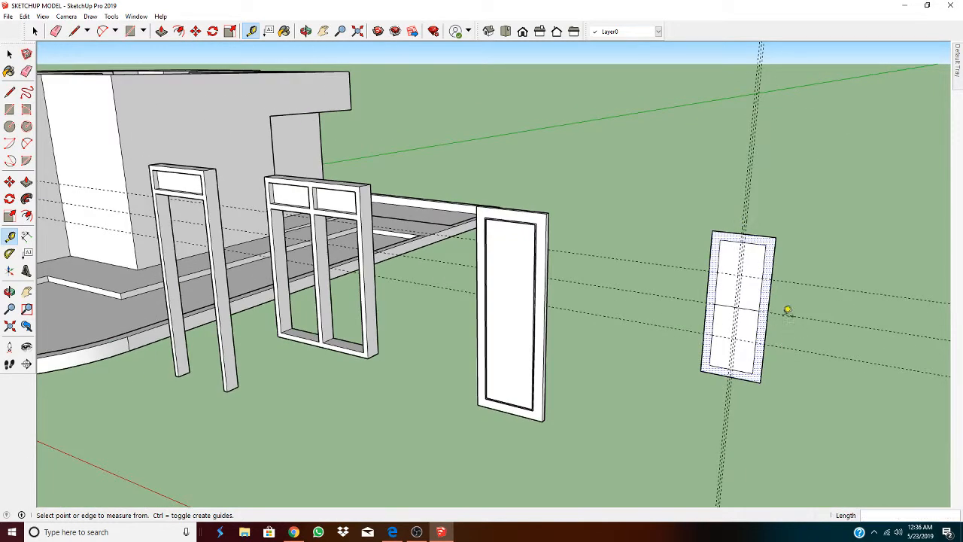
Step: Add horizontal guides 1.5 cm above and below the window panel's middle guide
{"action": "scroll", "coordinate": [816, 290], "scroll_direction": "up", "scroll_amount": 4}
{"action": "scroll", "coordinate": [814, 285], "scroll_direction": "down", "scroll_amount": 4}
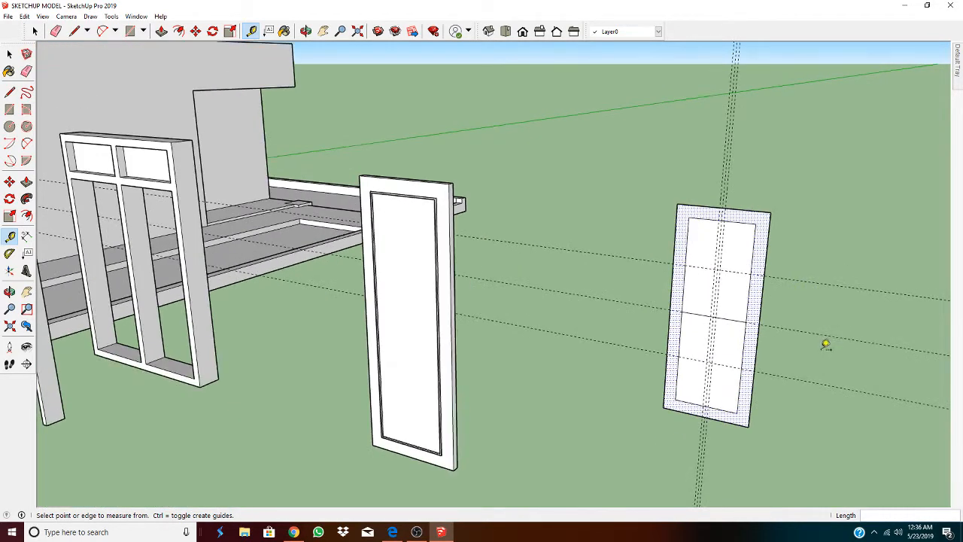
{"action": "left_click", "coordinate": [789, 327]}
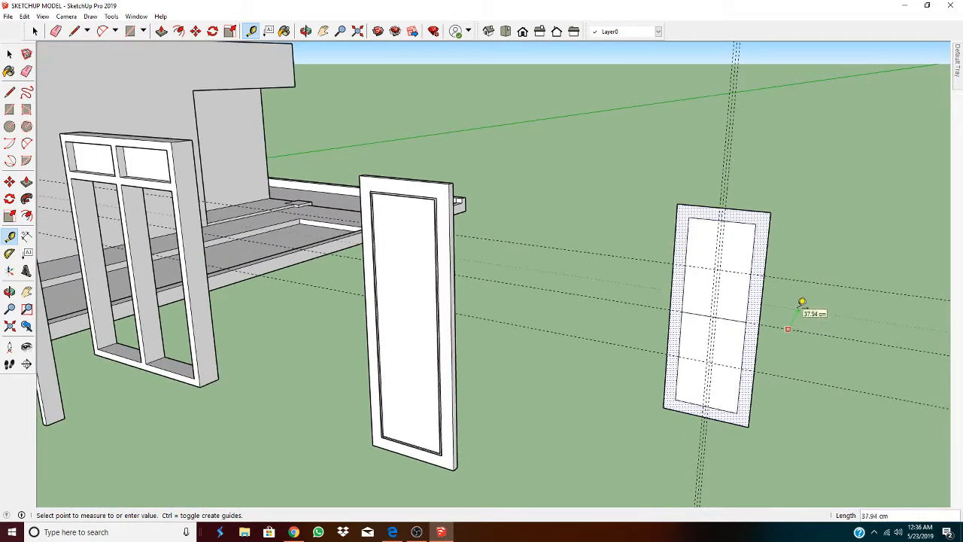
{"action": "left_click", "coordinate": [738, 278]}
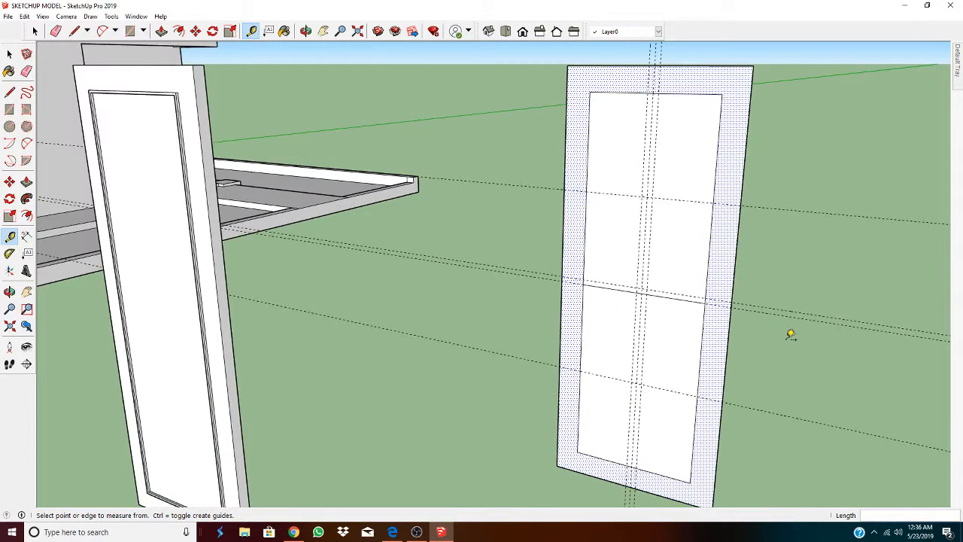
{"action": "scroll", "coordinate": [791, 334], "scroll_direction": "up", "scroll_amount": 3}
{"action": "left_click", "coordinate": [768, 313]}
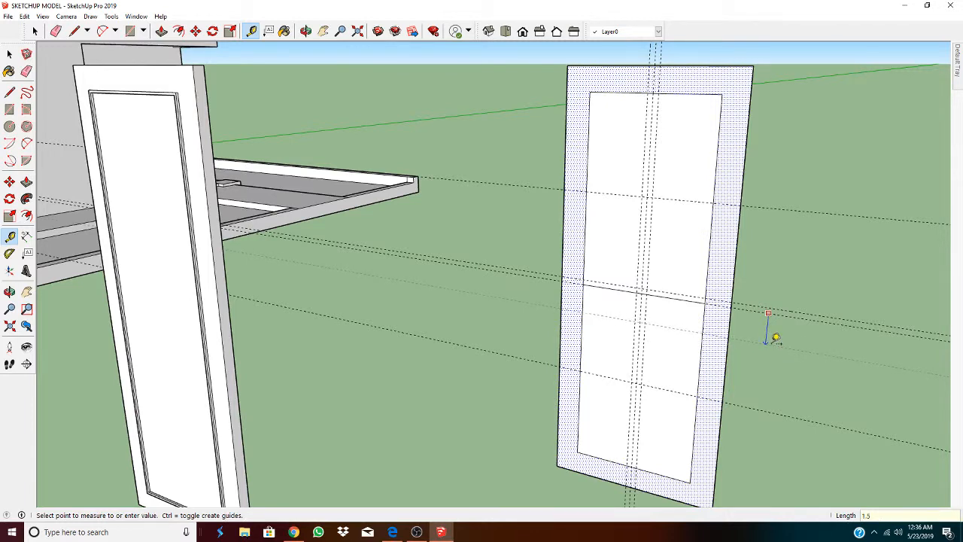
{"action": "type", "text": "1.5"}
{"action": "key", "text": "Return"}
{"action": "scroll", "coordinate": [744, 358], "scroll_direction": "down", "scroll_amount": 3}
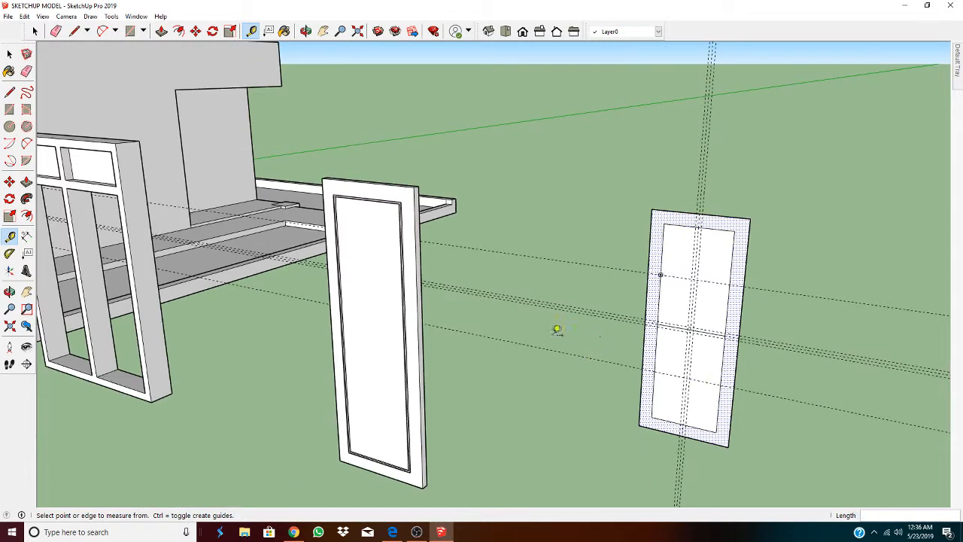
Step: Copy the window panel's three middle horizontal guides 27.75 cm down onto the lower guide
{"action": "left_click", "coordinate": [9, 53]}
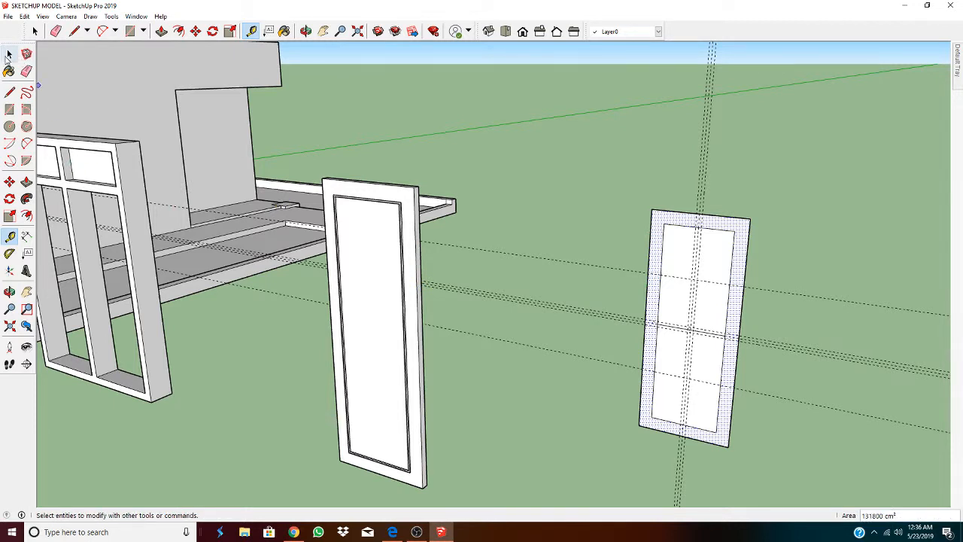
{"action": "left_click", "coordinate": [521, 304]}
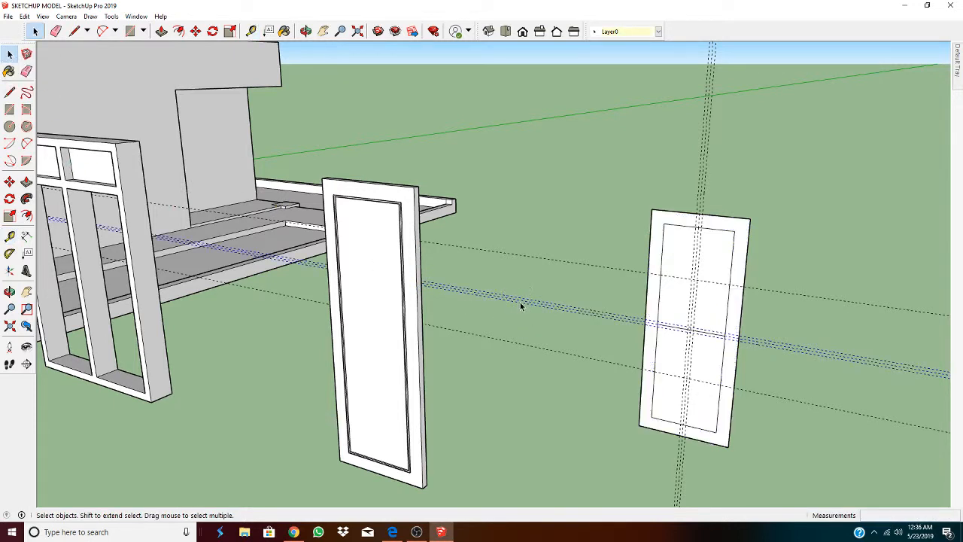
{"action": "left_click", "coordinate": [195, 31]}
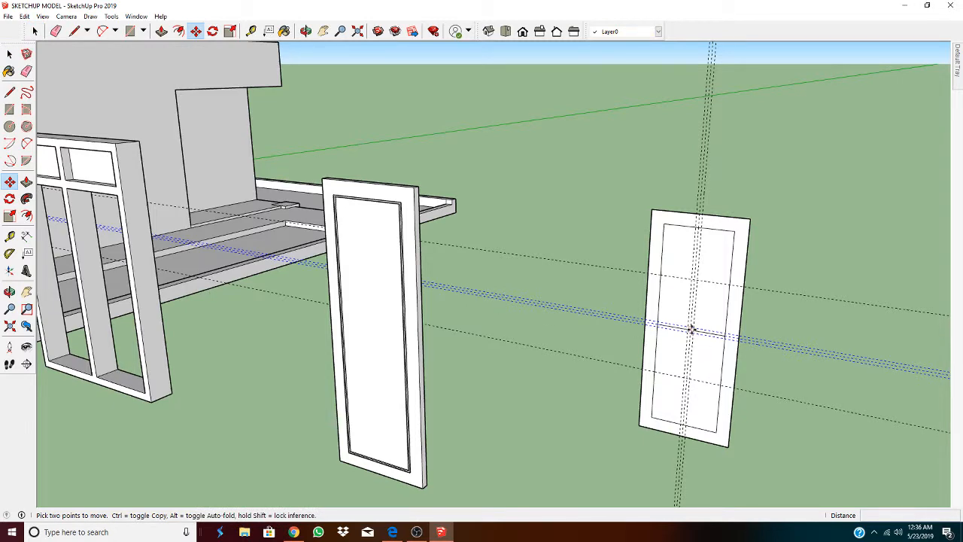
{"action": "scroll", "coordinate": [691, 329], "scroll_direction": "up", "scroll_amount": 4}
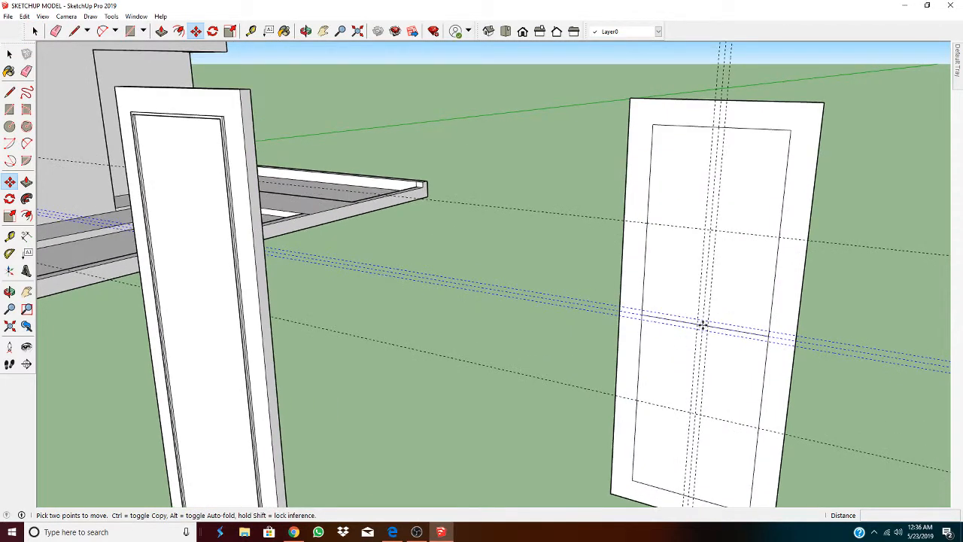
{"action": "left_click", "coordinate": [703, 325]}
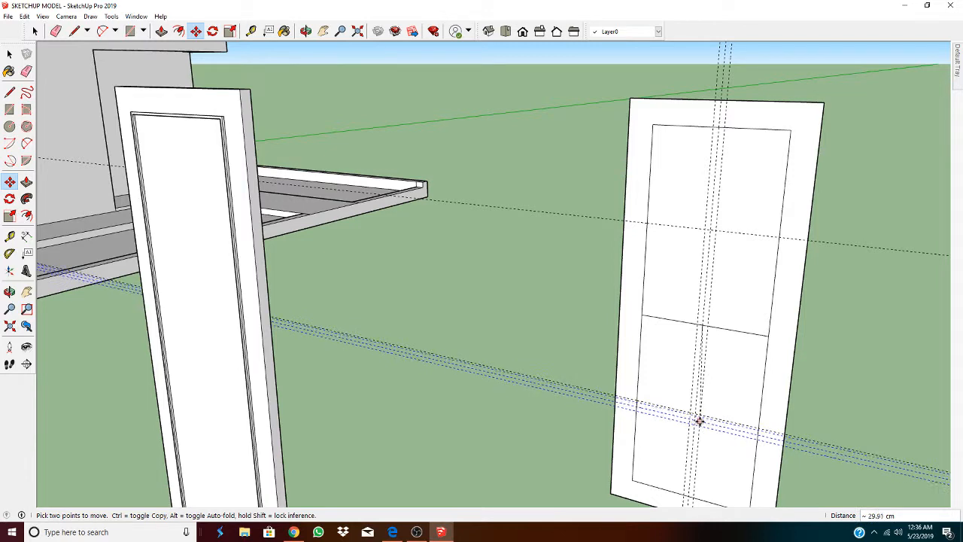
{"action": "key", "text": "ctrl"}
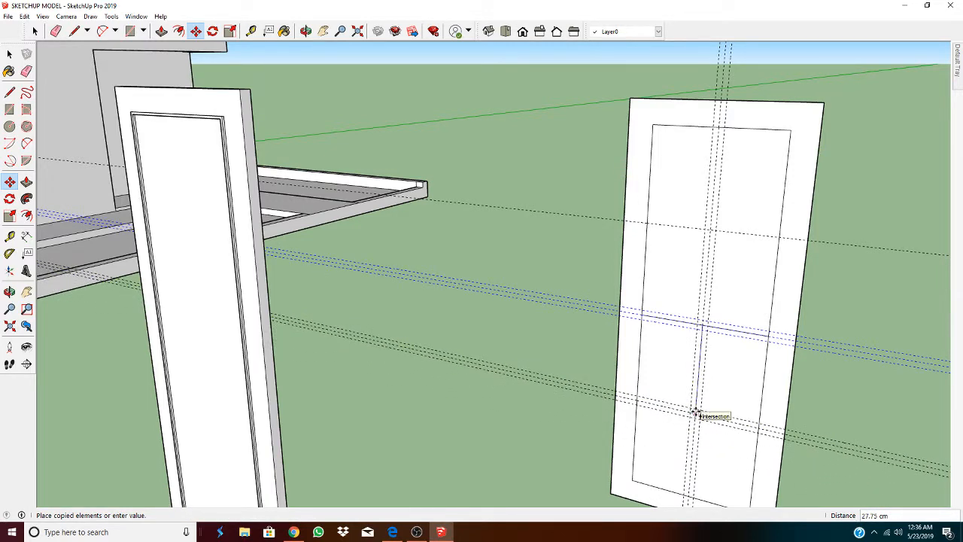
{"action": "left_click", "coordinate": [695, 413]}
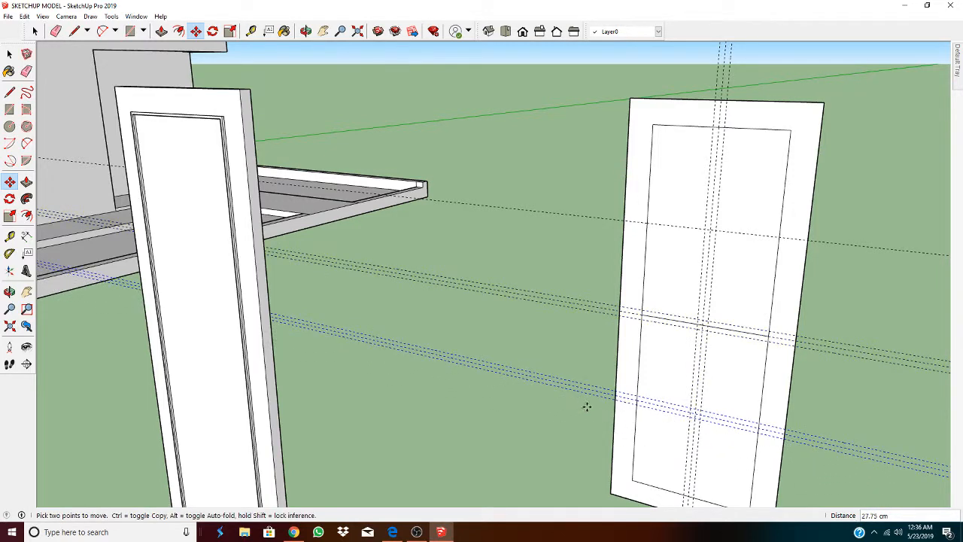
Step: Copy the lower set of three horizontal guides up onto the window panel's upper guide
{"action": "left_click", "coordinate": [696, 412]}
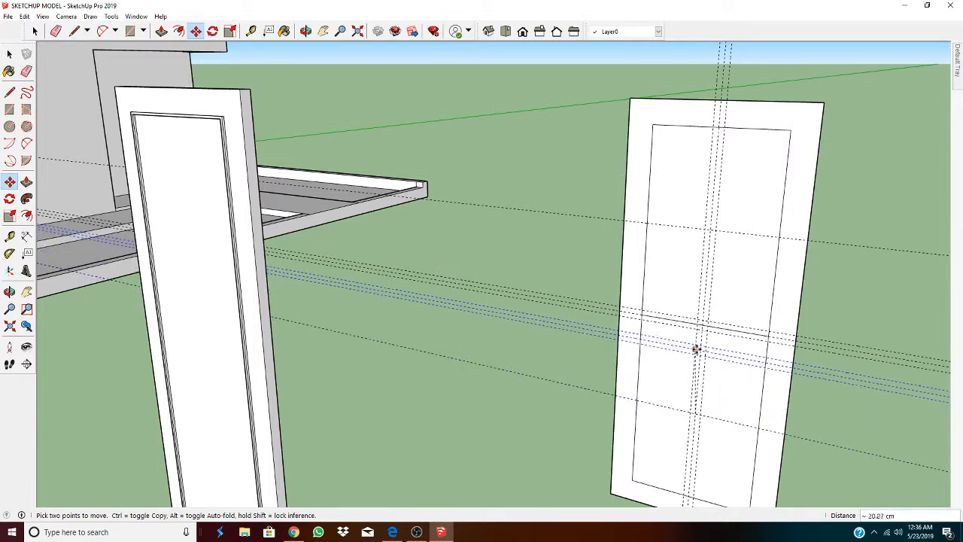
{"action": "key", "text": "ctrl"}
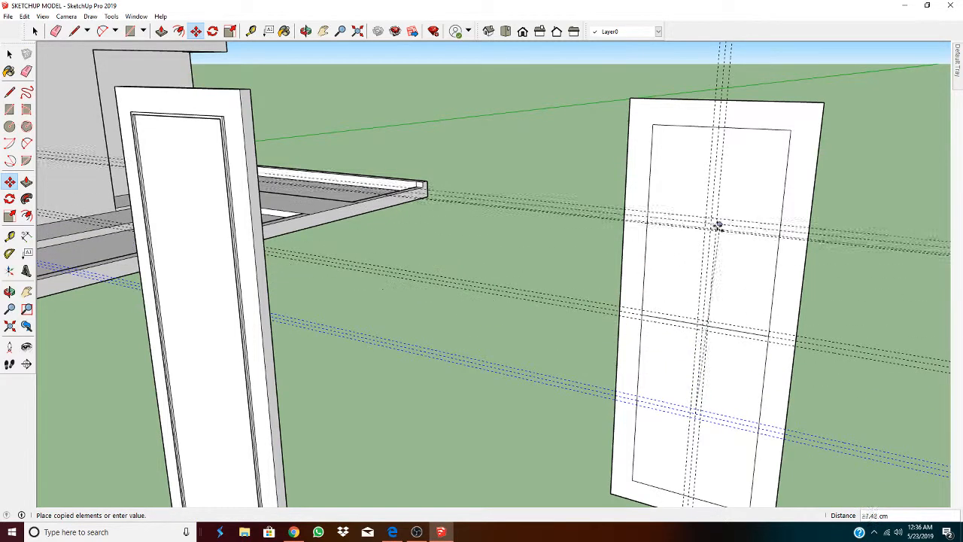
{"action": "left_click", "coordinate": [709, 229]}
{"action": "scroll", "coordinate": [692, 382], "scroll_direction": "down", "scroll_amount": 3}
{"action": "scroll", "coordinate": [674, 402], "scroll_direction": "up", "scroll_amount": 3}
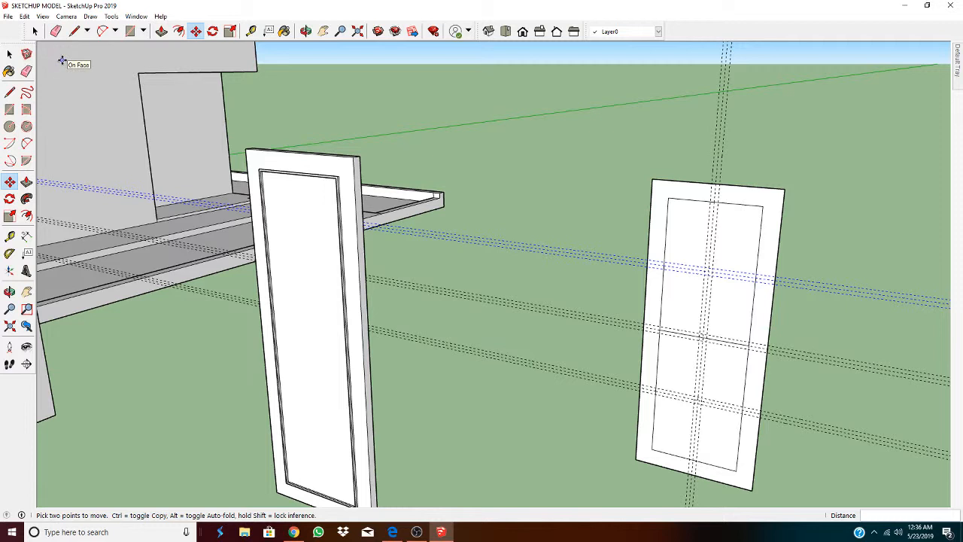
Step: Draw a 3 by 111 cm rectangle between the outer vertical guides, over the full height of the window panel's inner rectangle
{"action": "left_click", "coordinate": [129, 31]}
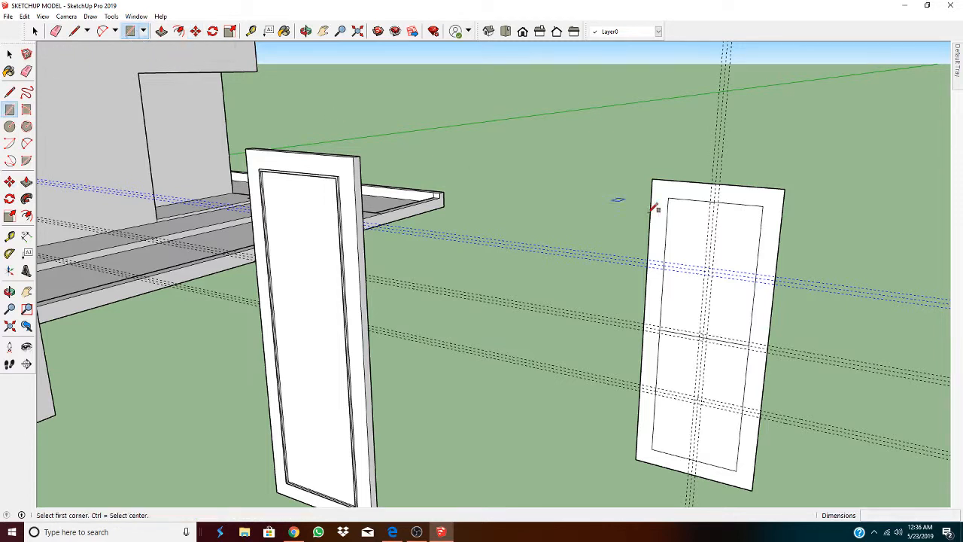
{"action": "left_click", "coordinate": [712, 199]}
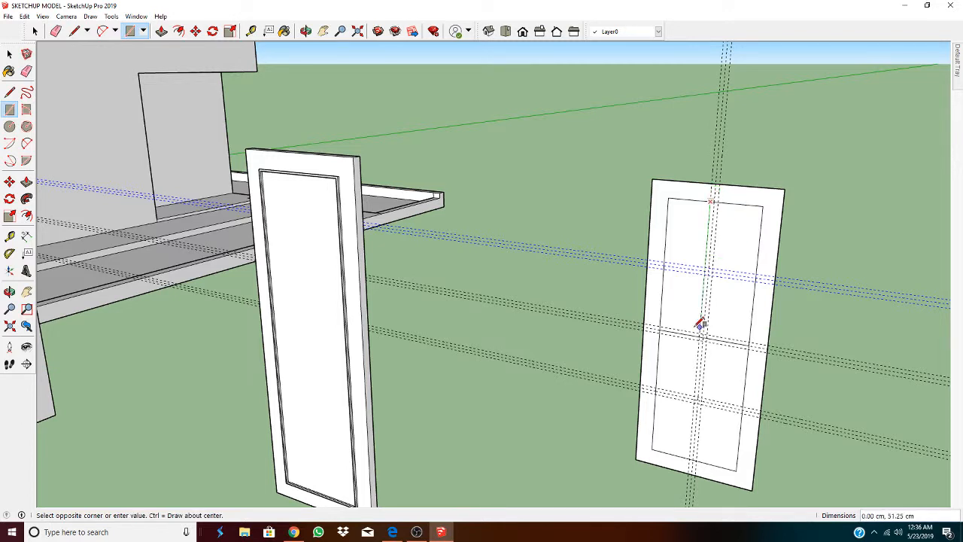
{"action": "left_click", "coordinate": [701, 462]}
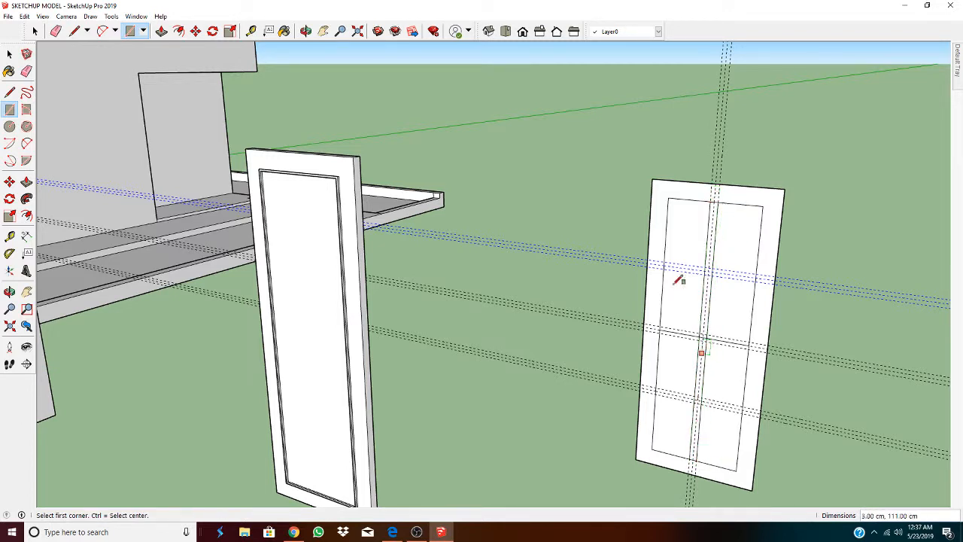
Step: Draw rectangles for the upper, middle and lower horizontal glazing bars between the outer guides, across the window panel's inner rectangle
{"action": "left_click", "coordinate": [667, 261]}
{"action": "left_click", "coordinate": [757, 280]}
{"action": "scroll", "coordinate": [663, 323], "scroll_direction": "up", "scroll_amount": 3}
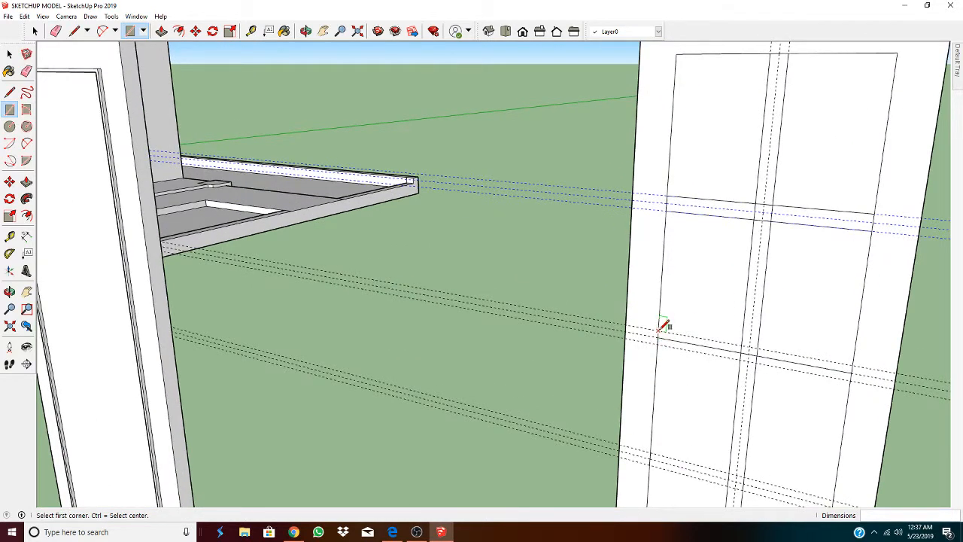
{"action": "left_click", "coordinate": [664, 325]}
{"action": "left_click", "coordinate": [852, 377]}
{"action": "scroll", "coordinate": [808, 409], "scroll_direction": "down", "scroll_amount": 3}
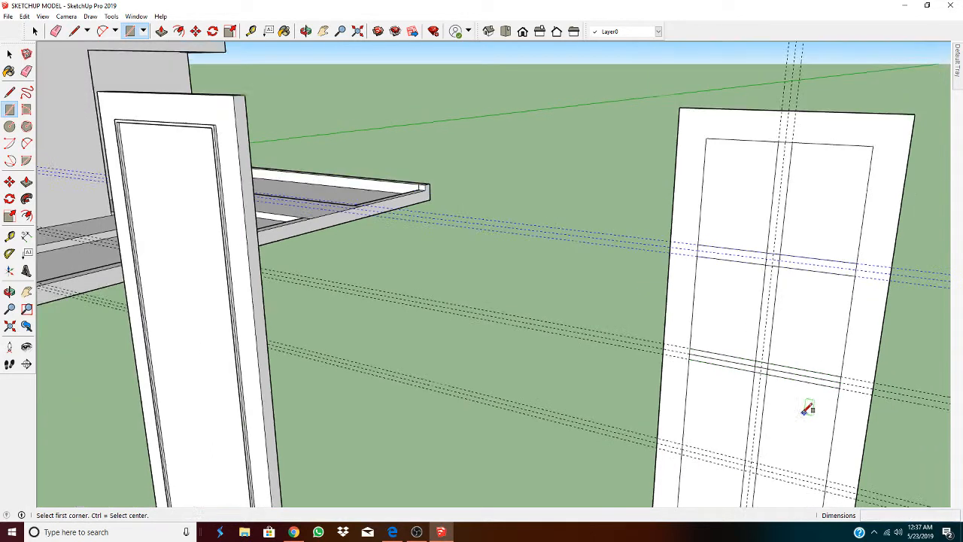
{"action": "scroll", "coordinate": [805, 414], "scroll_direction": "down", "scroll_amount": 4}
{"action": "scroll", "coordinate": [798, 468], "scroll_direction": "up", "scroll_amount": 5}
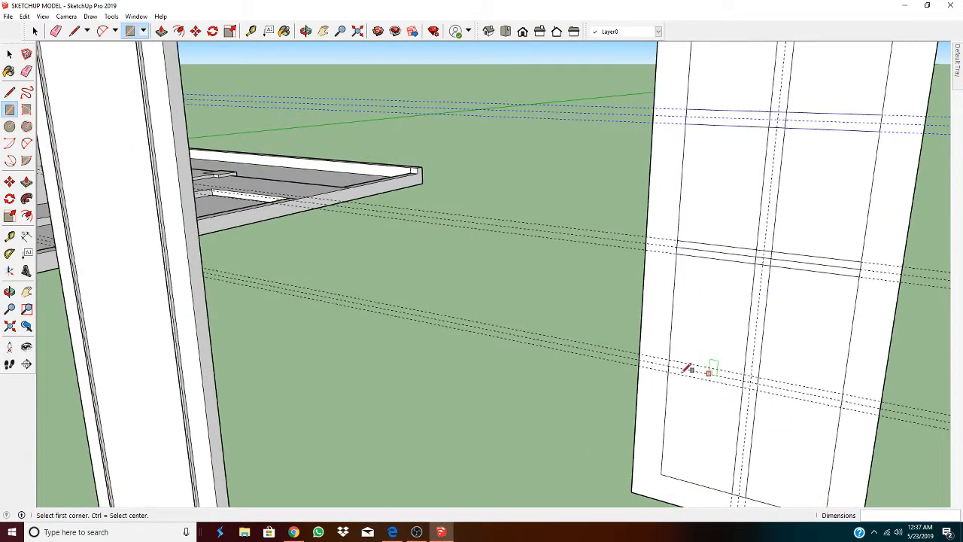
{"action": "left_click", "coordinate": [669, 359]}
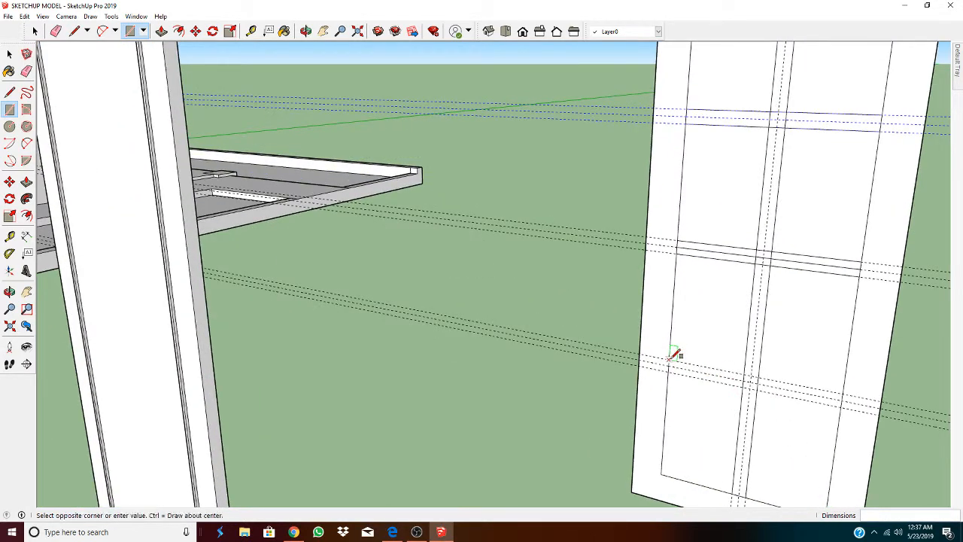
{"action": "left_click", "coordinate": [846, 404]}
{"action": "scroll", "coordinate": [710, 399], "scroll_direction": "down", "scroll_amount": 3}
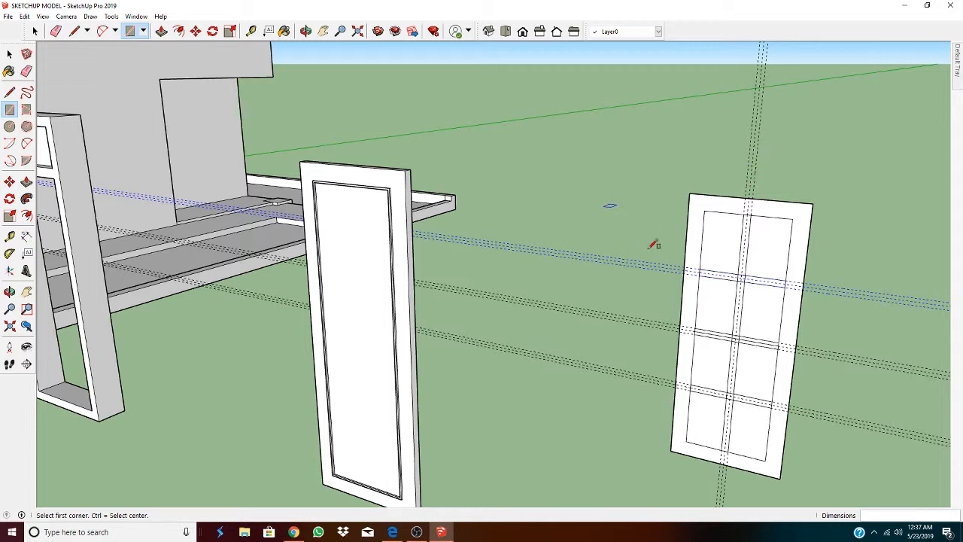
Step: Delete all guides from the model
{"action": "left_click", "coordinate": [24, 16]}
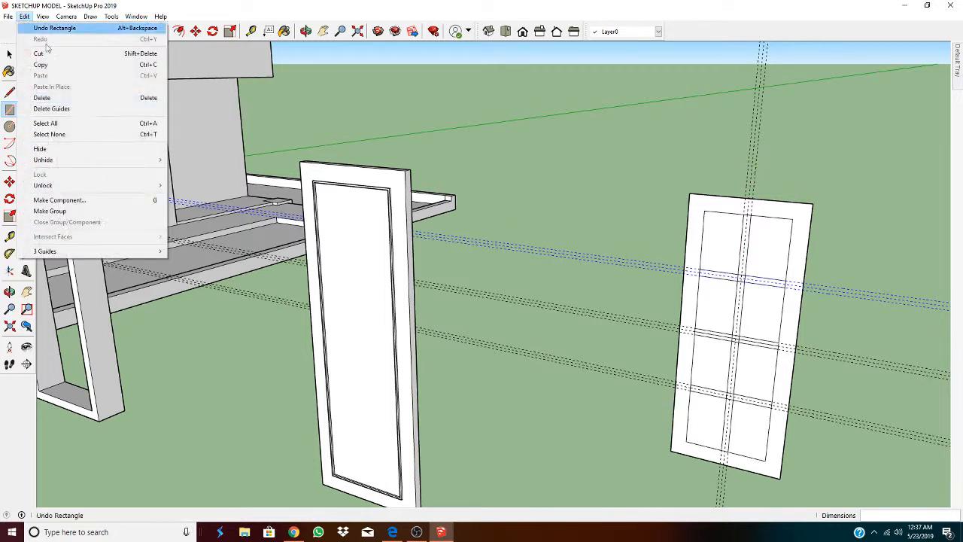
{"action": "left_click", "coordinate": [67, 108]}
{"action": "scroll", "coordinate": [787, 376], "scroll_direction": "up", "scroll_amount": 3}
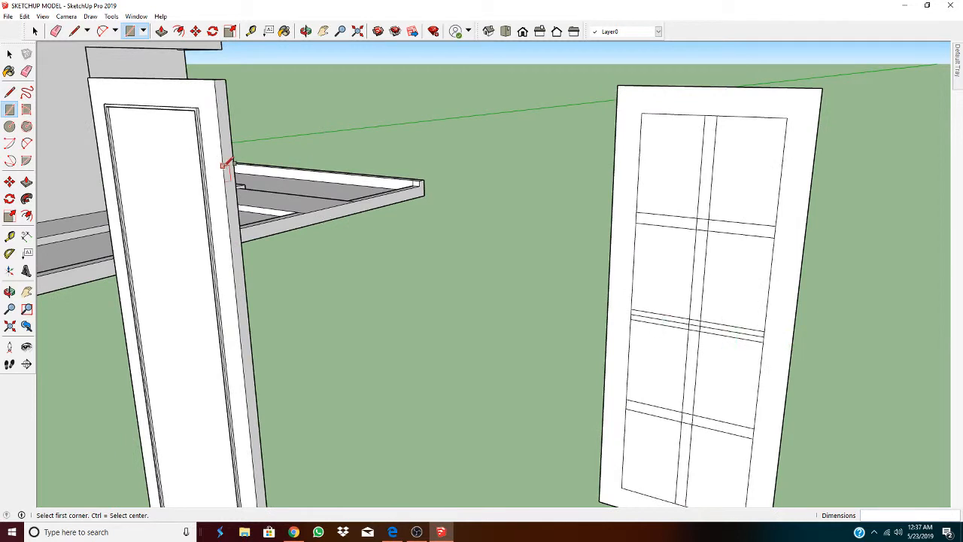
Step: Erase the line segments inside the upper glazing bar crossing and across the adjoining bar ends, undoing any accidental removal of the panel's outer edge
{"action": "left_click", "coordinate": [56, 30]}
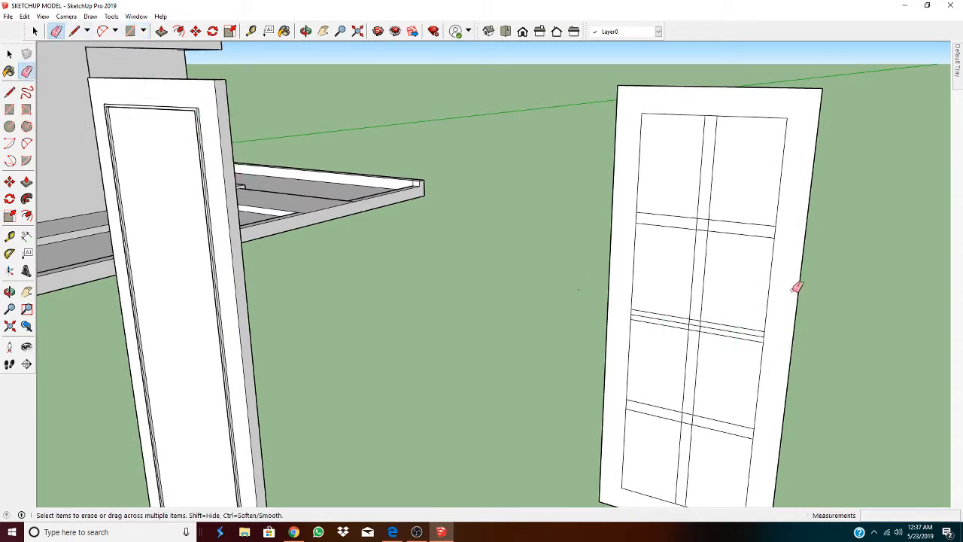
{"action": "scroll", "coordinate": [797, 287], "scroll_direction": "up", "scroll_amount": 2}
{"action": "mouse_move", "coordinate": [696, 207]}
{"action": "left_mouse_down"}
{"action": "mouse_move", "coordinate": [688, 232]}
{"action": "mouse_move", "coordinate": [705, 222]}
{"action": "mouse_move", "coordinate": [681, 221]}
{"action": "left_mouse_up"}
{"action": "left_click", "coordinate": [701, 86]}
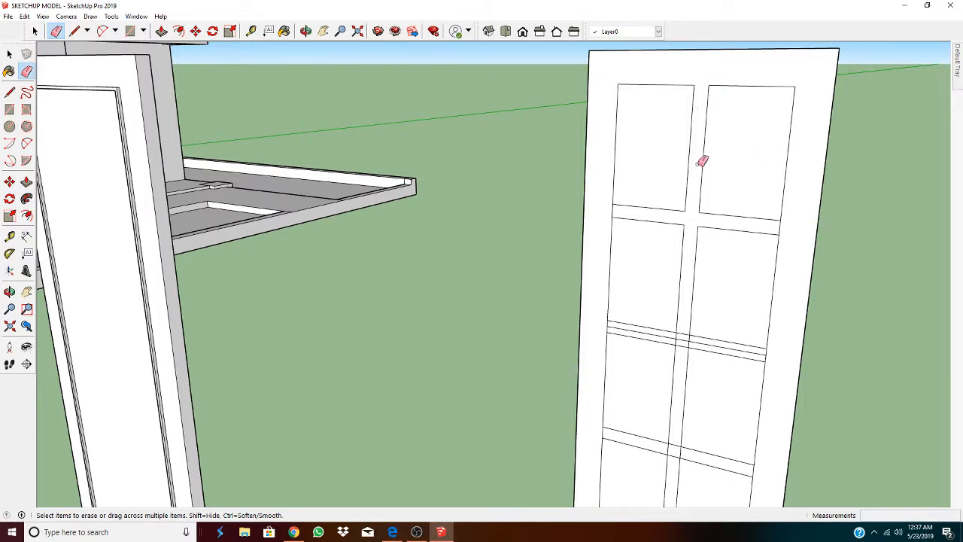
{"action": "left_click", "coordinate": [617, 213]}
{"action": "left_click", "coordinate": [780, 226]}
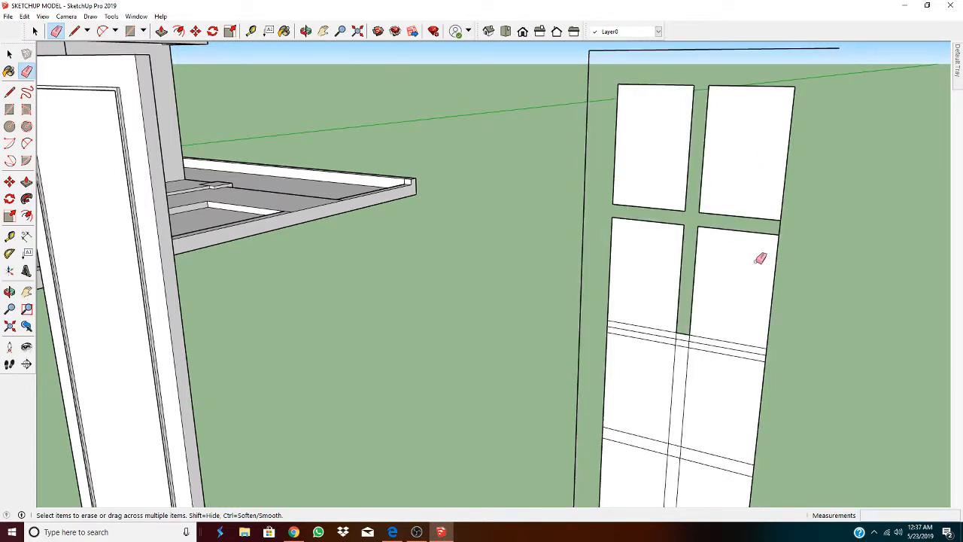
{"action": "key", "text": "ctrl+z"}
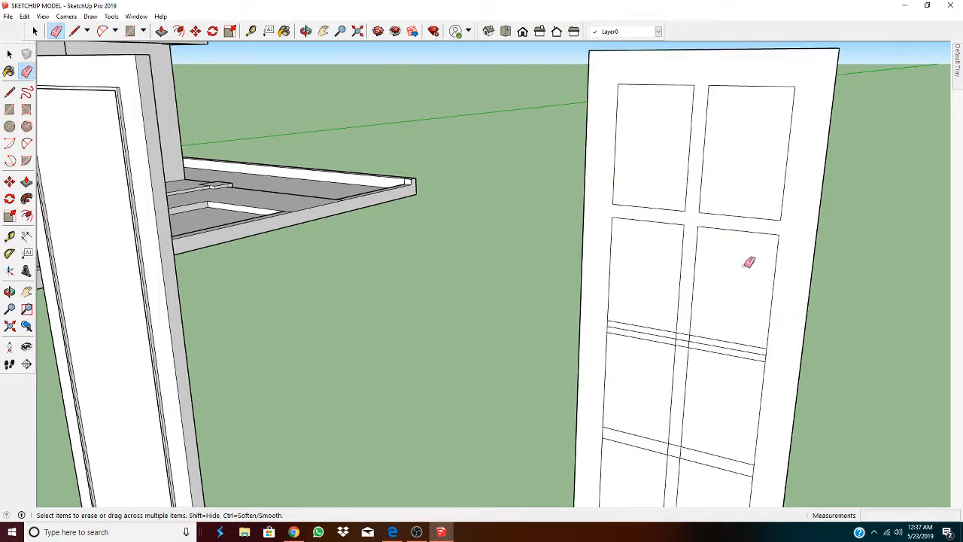
Step: Erase the centre line and the crossing segments inside the middle horizontal glazing bar, including its ends
{"action": "scroll", "coordinate": [748, 264], "scroll_direction": "down", "scroll_amount": 3}
{"action": "scroll", "coordinate": [722, 325], "scroll_direction": "up", "scroll_amount": 4}
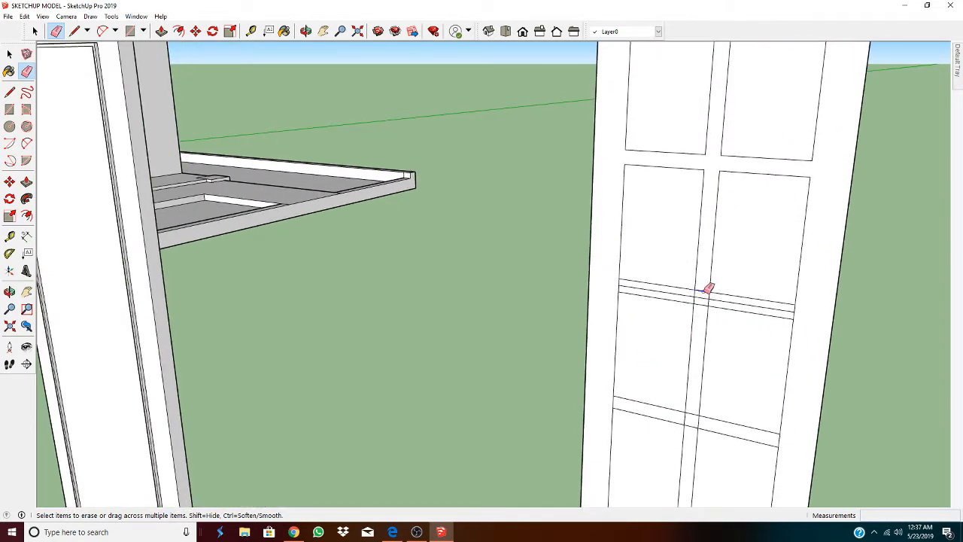
{"action": "left_click_drag", "start_coordinate": [704, 292], "coordinate": [708, 311]}
{"action": "left_click", "coordinate": [719, 302]}
{"action": "left_click", "coordinate": [691, 297]}
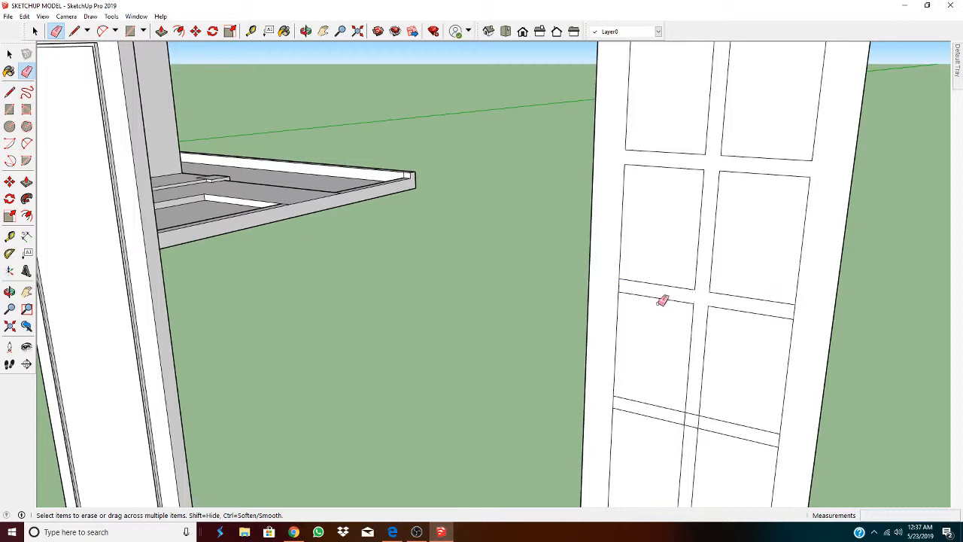
{"action": "scroll", "coordinate": [662, 302], "scroll_direction": "down", "scroll_amount": 3}
{"action": "scroll", "coordinate": [650, 296], "scroll_direction": "up", "scroll_amount": 3}
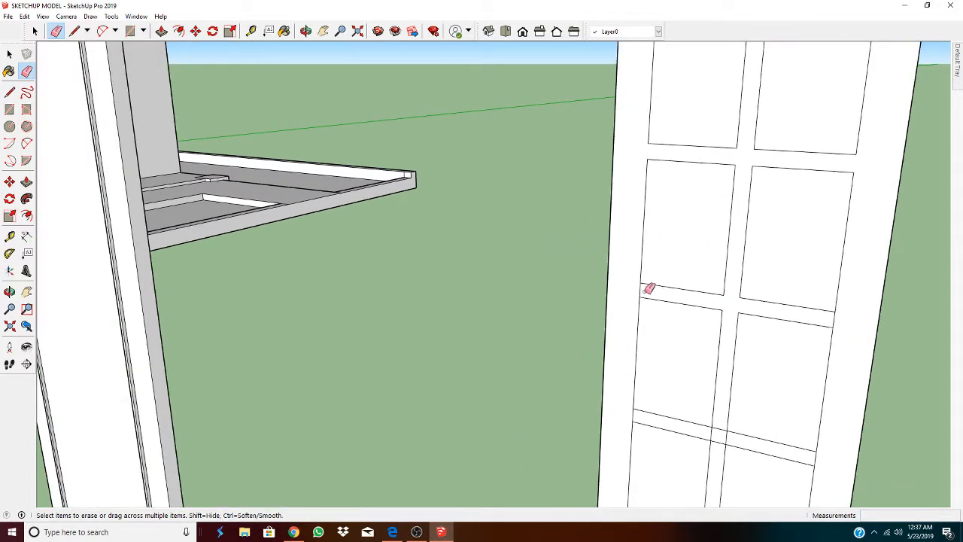
{"action": "scroll", "coordinate": [798, 339], "scroll_direction": "down", "scroll_amount": 3}
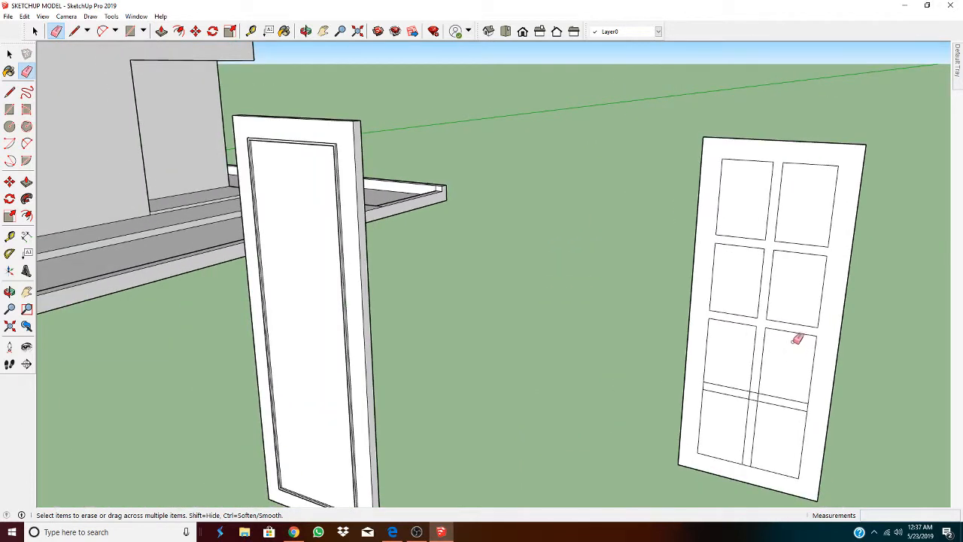
Step: Erase the segments inside the lower glazing bar crossing and across the remaining bar ends, leaving eight separate panes
{"action": "scroll", "coordinate": [757, 437], "scroll_direction": "up", "scroll_amount": 4}
{"action": "left_click", "coordinate": [751, 344]}
{"action": "left_click", "coordinate": [752, 361]}
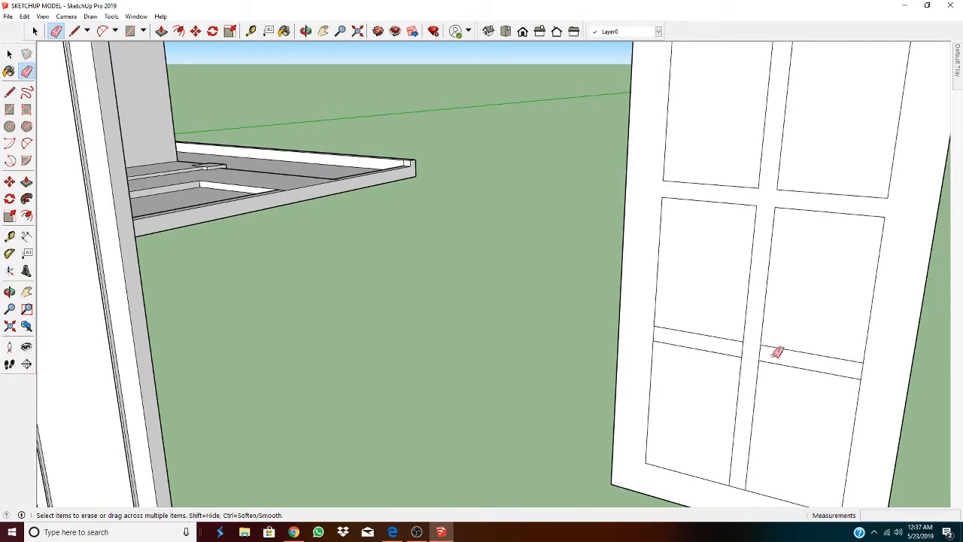
{"action": "left_click", "coordinate": [760, 353]}
{"action": "left_click", "coordinate": [742, 350]}
{"action": "scroll", "coordinate": [828, 400], "scroll_direction": "down", "scroll_amount": 3}
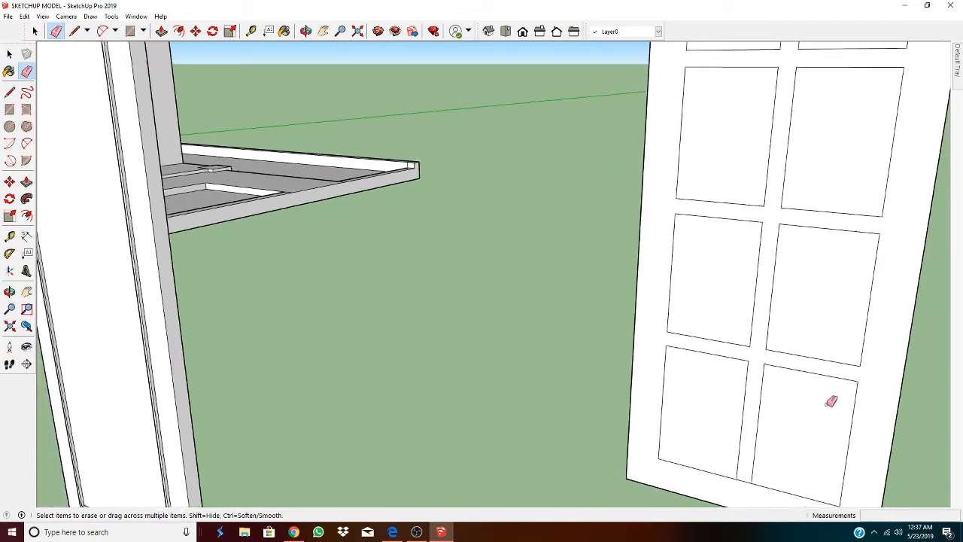
{"action": "scroll", "coordinate": [787, 452], "scroll_direction": "up", "scroll_amount": 3}
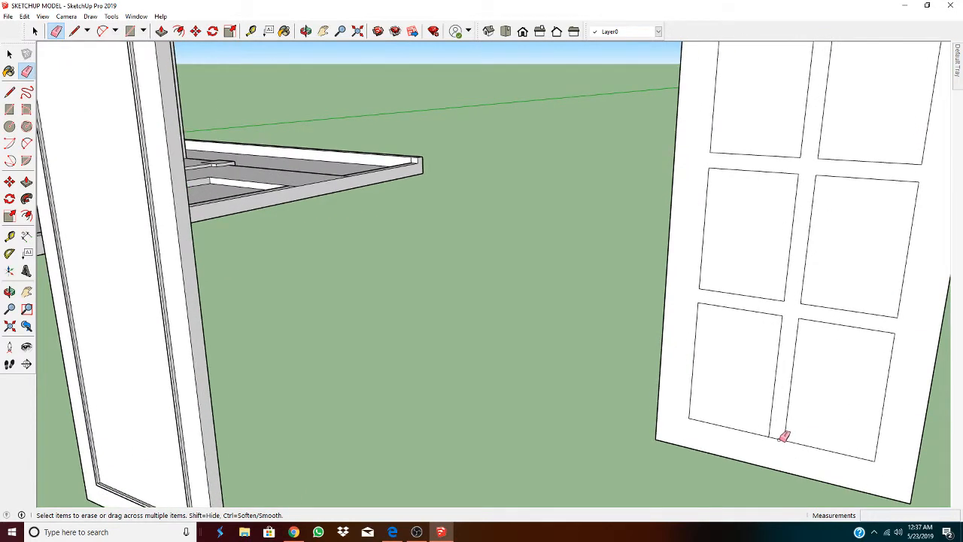
{"action": "scroll", "coordinate": [784, 437], "scroll_direction": "down", "scroll_amount": 4}
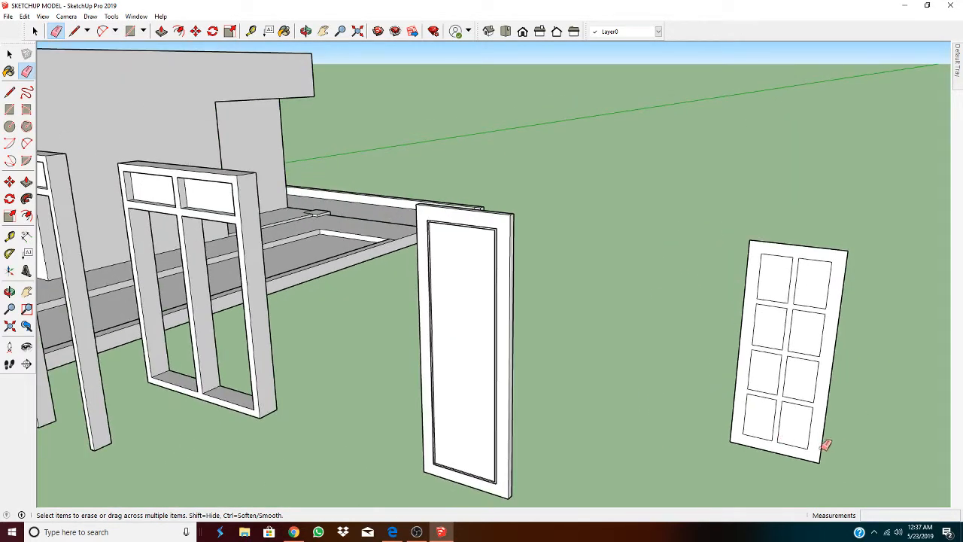
{"action": "scroll", "coordinate": [848, 429], "scroll_direction": "up", "scroll_amount": 4}
{"action": "scroll", "coordinate": [845, 422], "scroll_direction": "down", "scroll_amount": 5}
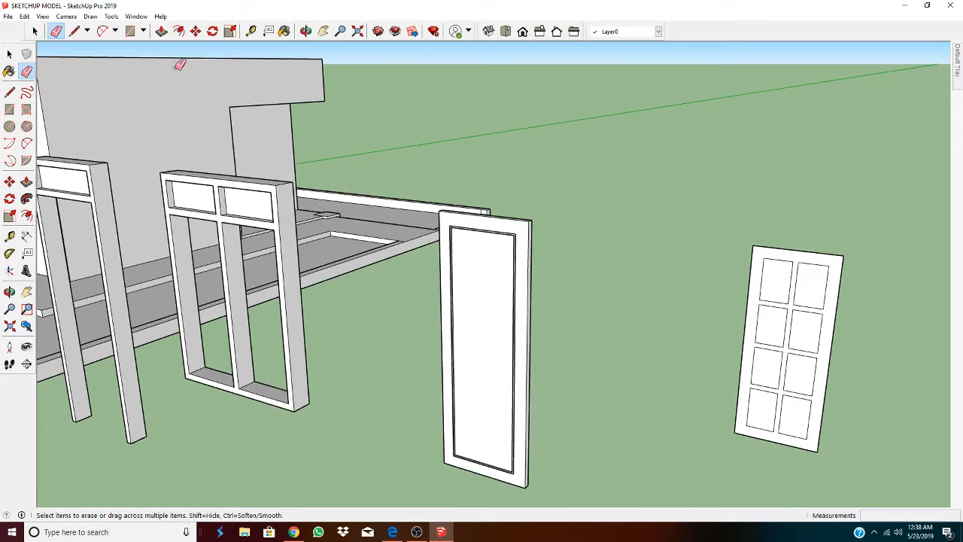
Step: Extrude the window panel's outer frame and glazing bars outward by 3 cm with Push/Pull
{"action": "left_click", "coordinate": [161, 31]}
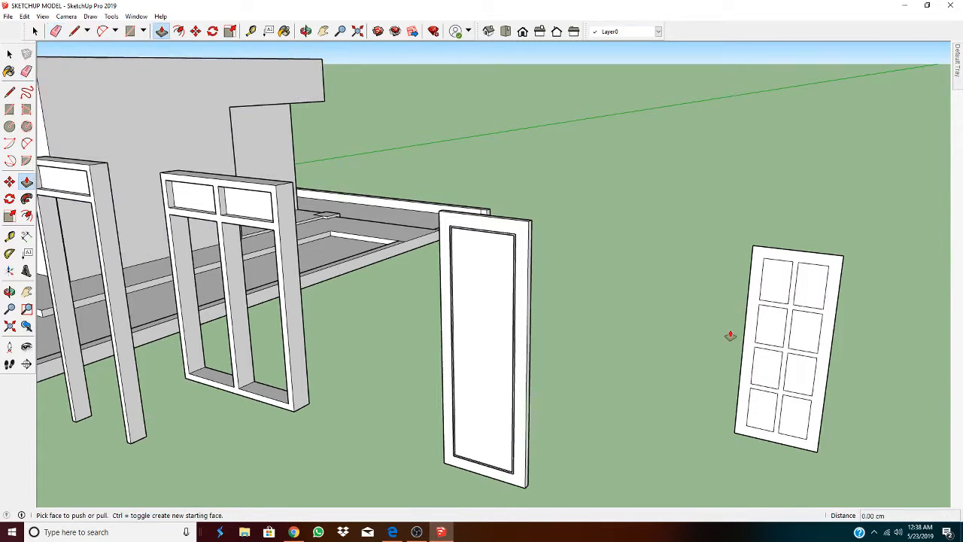
{"action": "left_click_drag", "start_coordinate": [826, 263], "coordinate": [754, 301]}
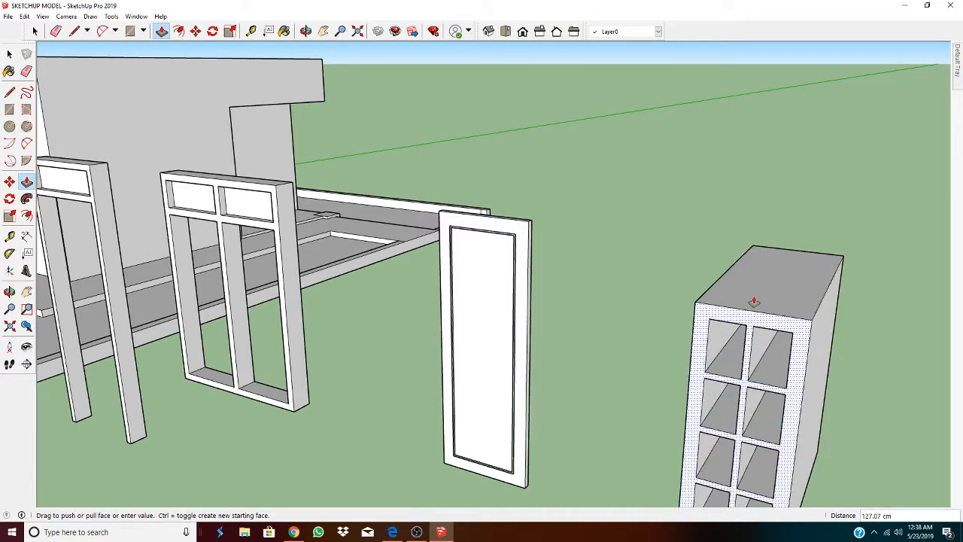
{"action": "type", "text": "3"}
{"action": "key", "text": "Return"}
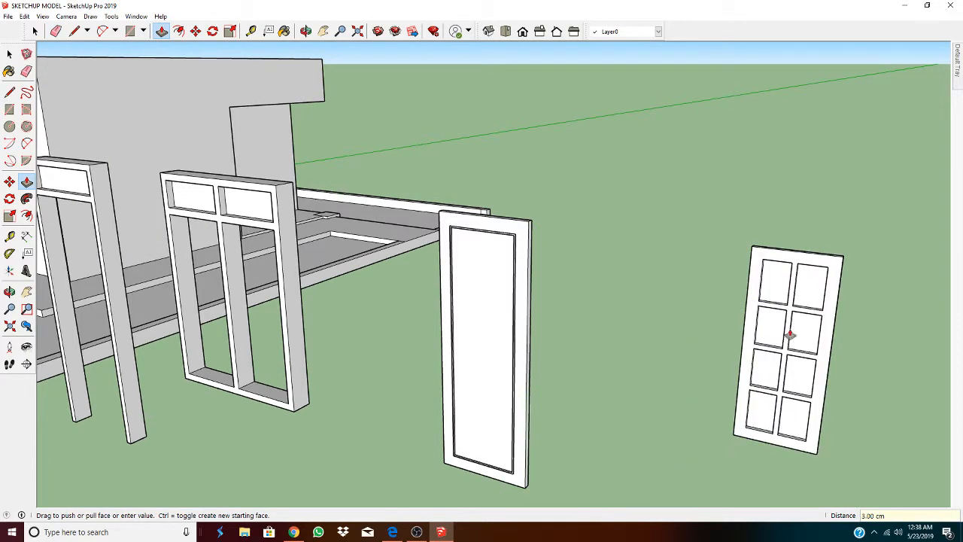
Step: Push/Pull the eight window panes forward 1.5 cm within the panel frame, repeating the same distance for each pane
{"action": "left_click_drag", "start_coordinate": [778, 284], "coordinate": [749, 304]}
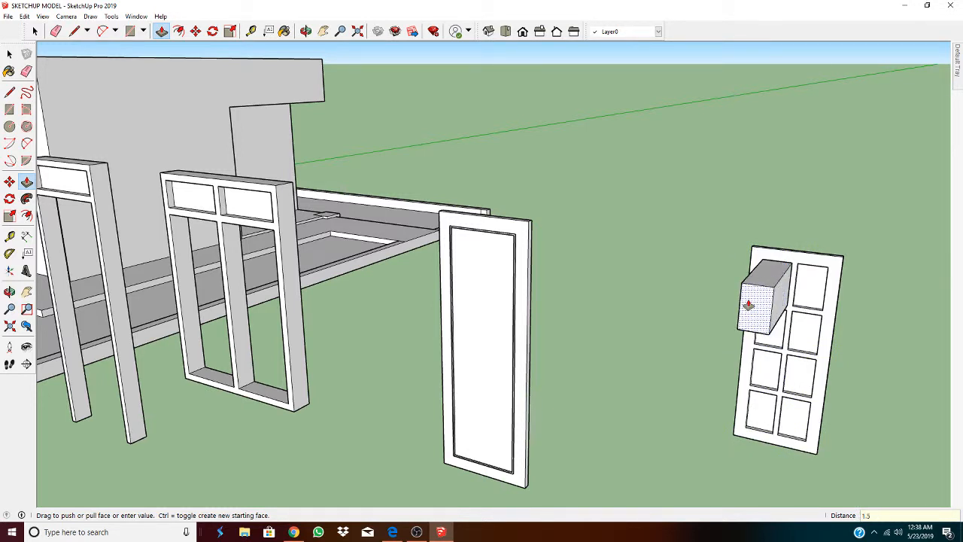
{"action": "key", "text": "Return"}
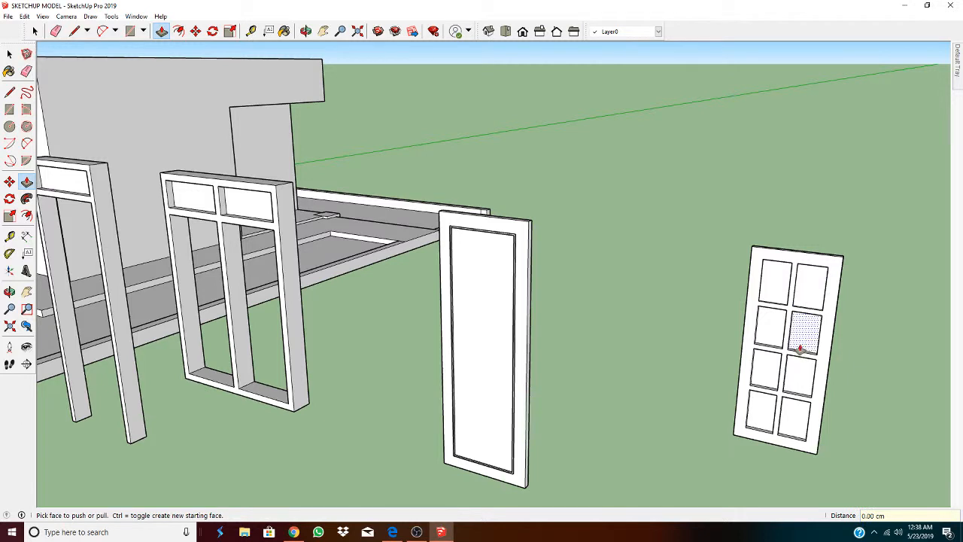
{"action": "double_click", "coordinate": [763, 374]}
{"action": "double_click", "coordinate": [799, 384]}
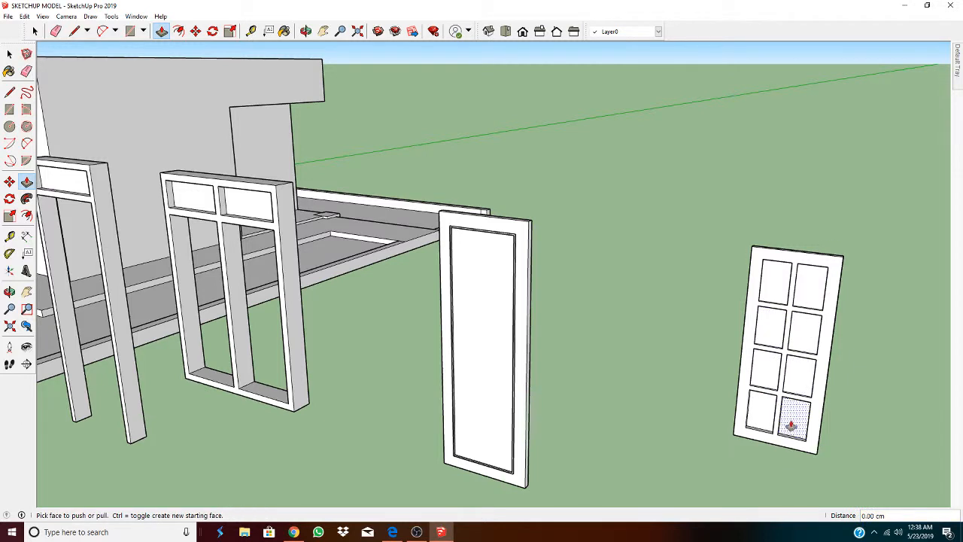
{"action": "double_click", "coordinate": [791, 424]}
{"action": "double_click", "coordinate": [760, 419]}
Step: Paint all eight panes of the window panel with the pale blue cross-hatched translucent material from Glass and Mirrors
{"action": "scroll", "coordinate": [764, 430], "scroll_direction": "down", "scroll_amount": 1}
{"action": "scroll", "coordinate": [716, 424], "scroll_direction": "down", "scroll_amount": 4}
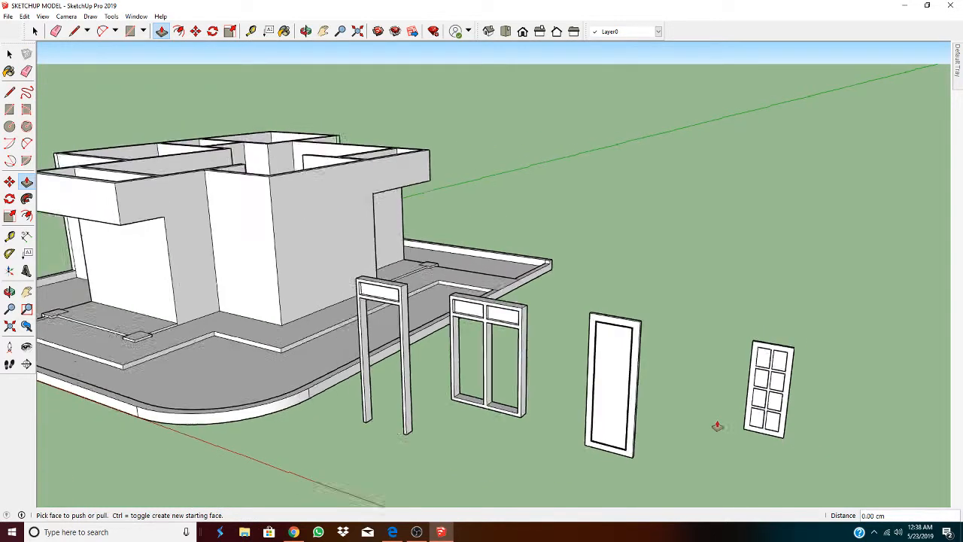
{"action": "scroll", "coordinate": [737, 430], "scroll_direction": "up", "scroll_amount": 3}
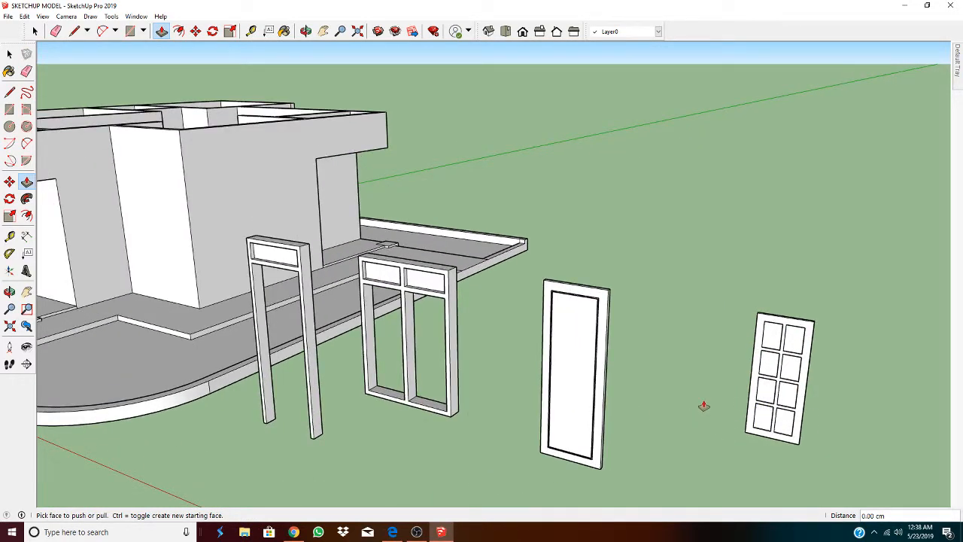
{"action": "middle_click_drag", "start_coordinate": [710, 419], "coordinate": [745, 424]}
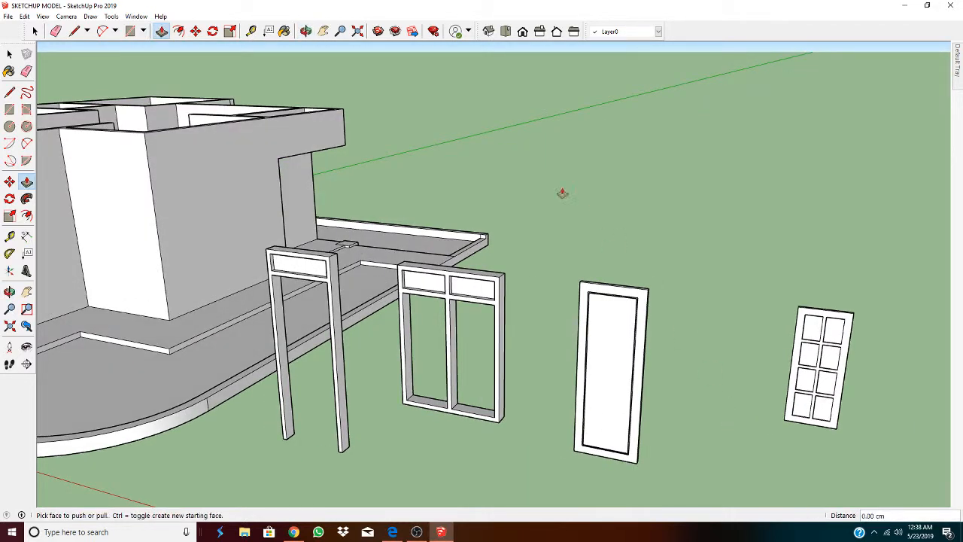
{"action": "left_click", "coordinate": [285, 31]}
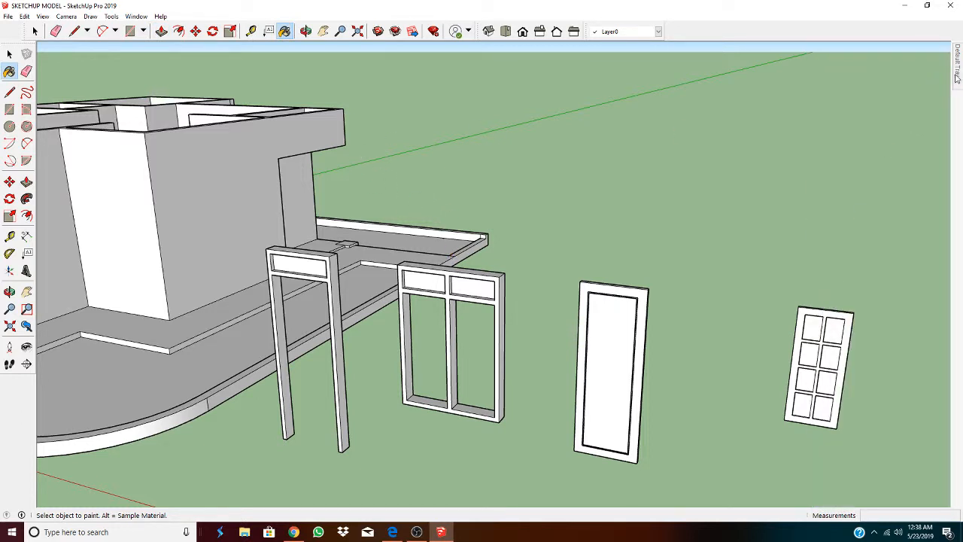
{"action": "mouse_move", "coordinate": [957, 60]}
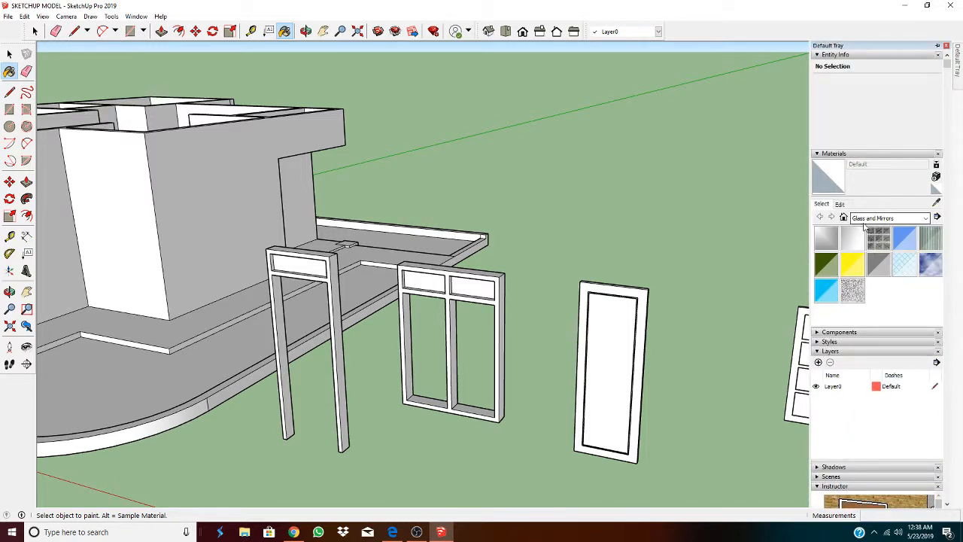
{"action": "left_click", "coordinate": [925, 218]}
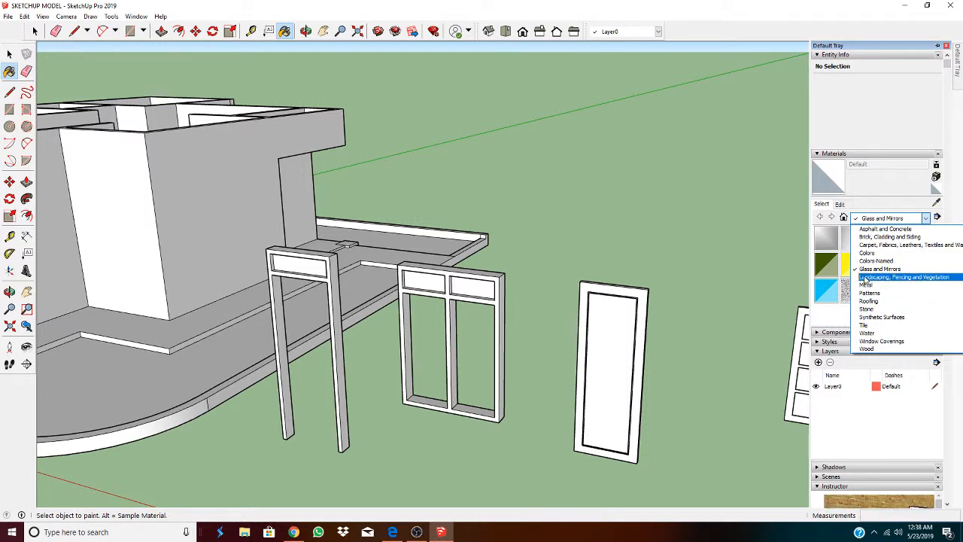
{"action": "left_click", "coordinate": [888, 271]}
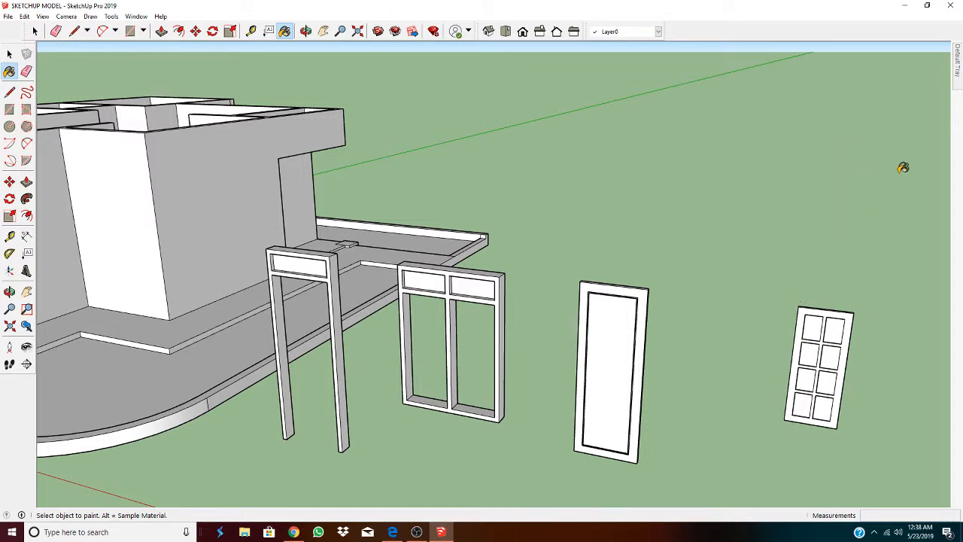
{"action": "mouse_move", "coordinate": [961, 85]}
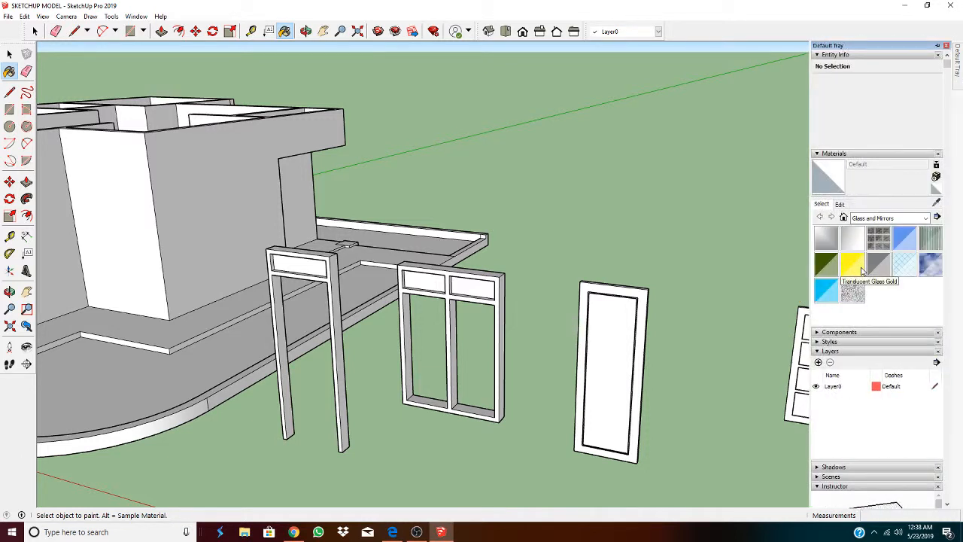
{"action": "left_click", "coordinate": [906, 270]}
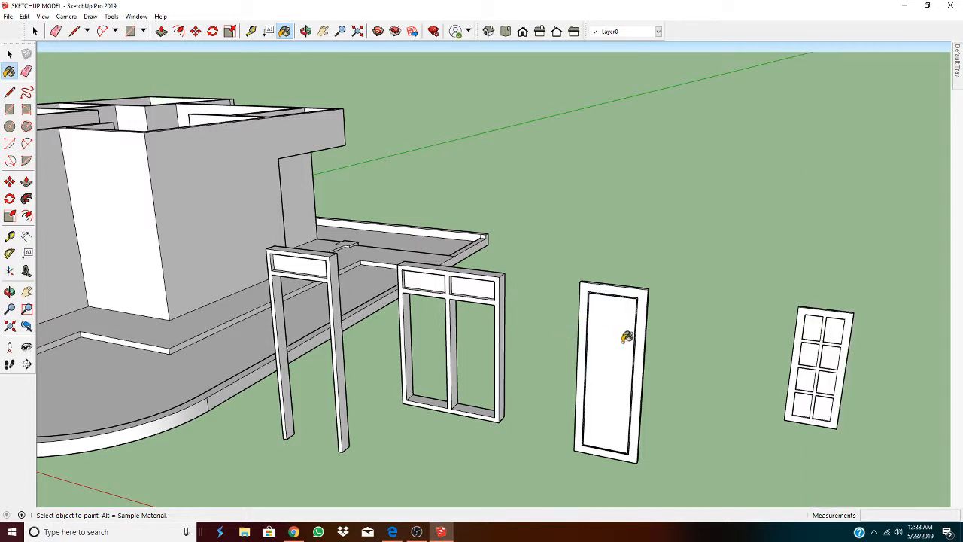
{"action": "left_click", "coordinate": [810, 326]}
{"action": "left_click", "coordinate": [809, 352]}
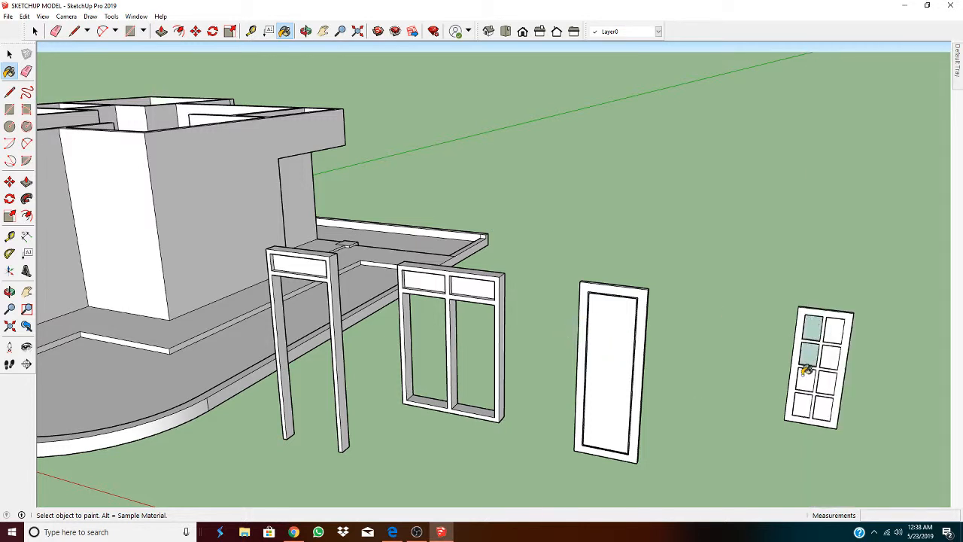
{"action": "left_click", "coordinate": [810, 378]}
{"action": "left_click", "coordinate": [803, 406]}
{"action": "left_click", "coordinate": [825, 408]}
{"action": "left_click", "coordinate": [829, 383]}
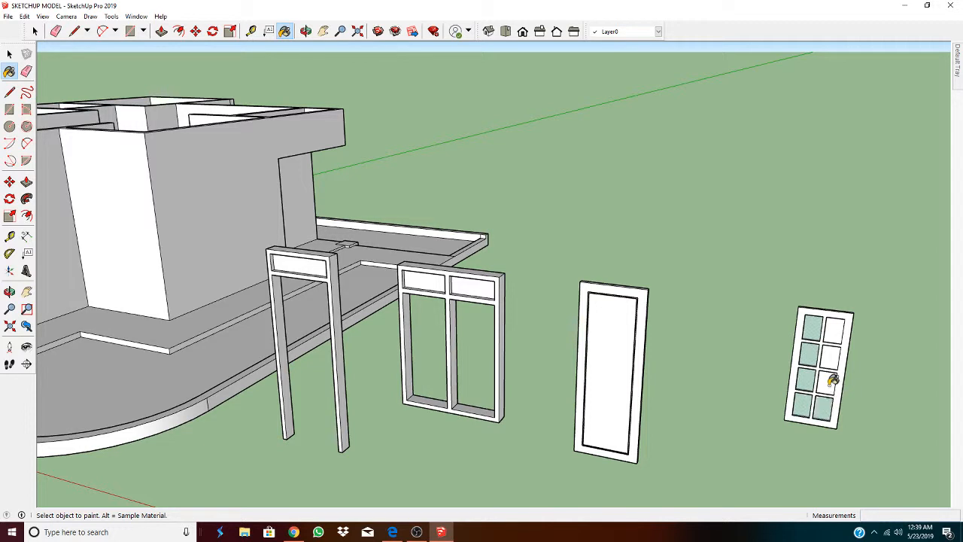
{"action": "left_click", "coordinate": [834, 352]}
{"action": "left_click", "coordinate": [835, 329]}
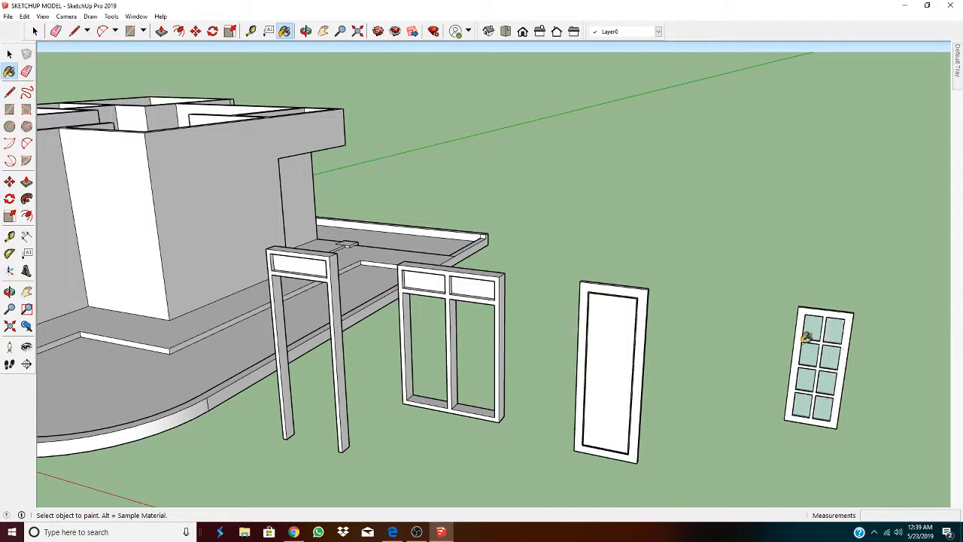
Step: Paint the two upper panes of the window frame and the door frame's transom pane with the same glass material
{"action": "left_click", "coordinate": [471, 288]}
{"action": "left_click", "coordinate": [436, 283]}
{"action": "left_click", "coordinate": [310, 265]}
Step: Select the entire eight-pane window panel and make it a group
{"action": "mouse_move", "coordinate": [517, 387]}
{"action": "middle_mouse_down"}
{"action": "mouse_move", "coordinate": [426, 399]}
{"action": "mouse_move", "coordinate": [527, 402]}
{"action": "middle_mouse_up"}
{"action": "scroll", "coordinate": [517, 395], "scroll_direction": "up", "scroll_amount": 2}
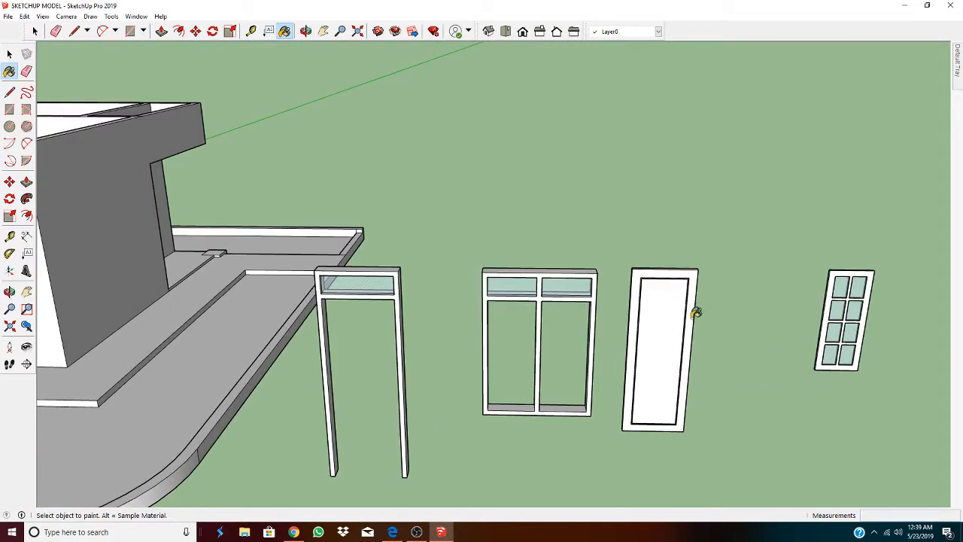
{"action": "key", "text": "space"}
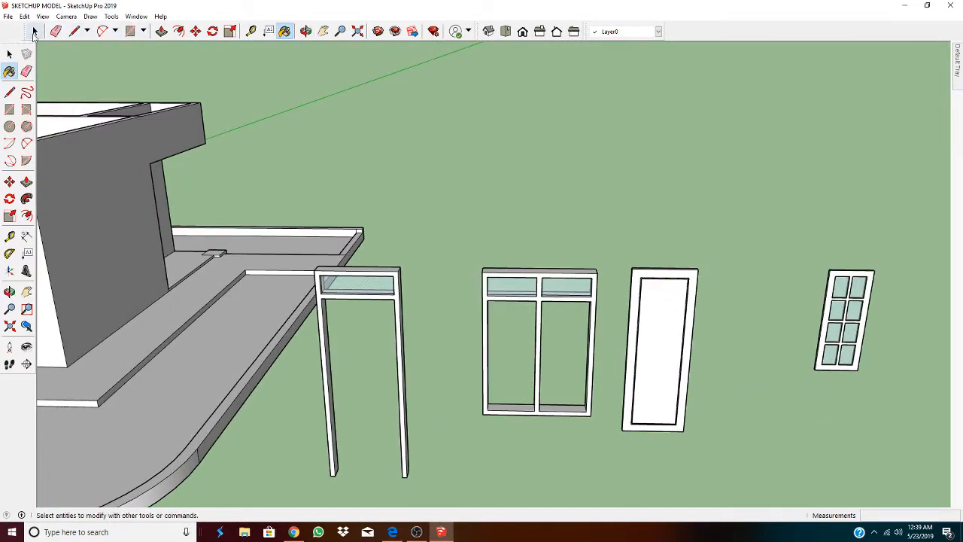
{"action": "mouse_move", "coordinate": [813, 245]}
{"action": "left_mouse_down"}
{"action": "mouse_move", "coordinate": [931, 432]}
{"action": "mouse_move", "coordinate": [902, 419]}
{"action": "left_mouse_up"}
{"action": "left_click", "coordinate": [823, 310]}
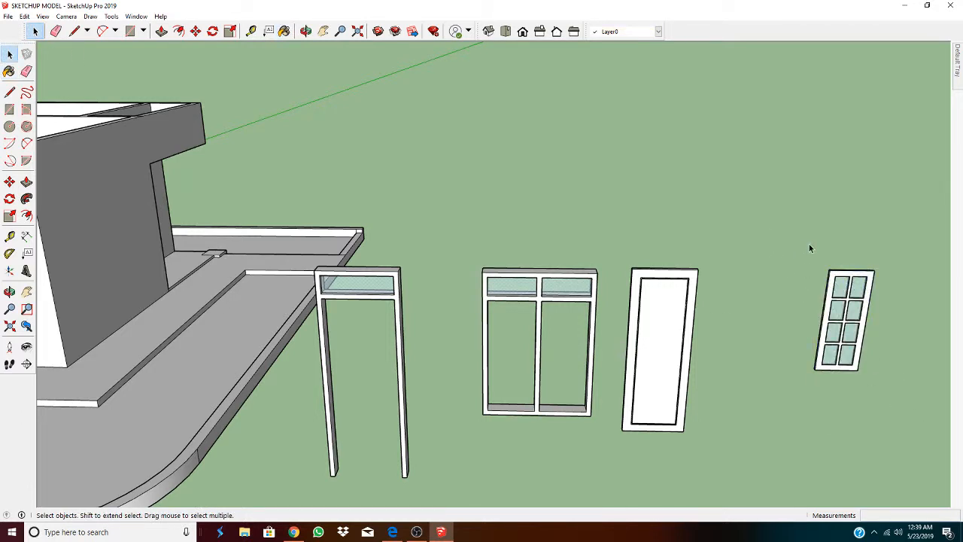
{"action": "left_click_drag", "start_coordinate": [811, 248], "coordinate": [924, 420]}
{"action": "right_click", "coordinate": [846, 351]}
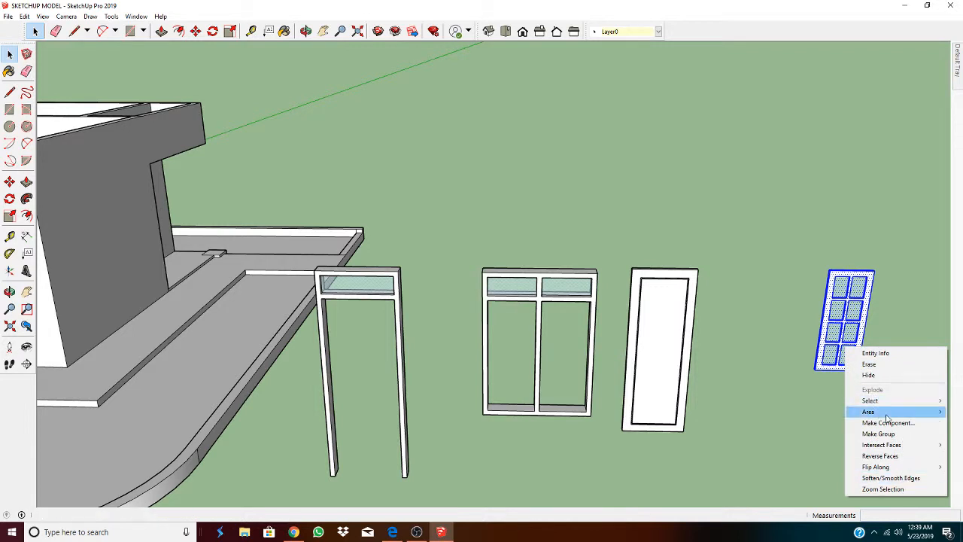
{"action": "left_click", "coordinate": [878, 432]}
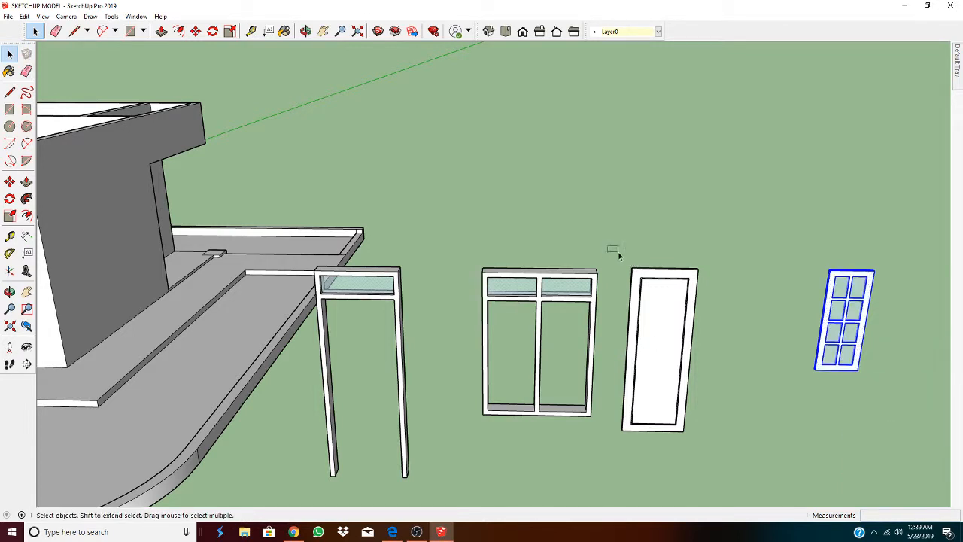
Step: Select the whole bordered door panel and make it a group
{"action": "left_click_drag", "start_coordinate": [608, 245], "coordinate": [727, 482]}
{"action": "right_click", "coordinate": [654, 342]}
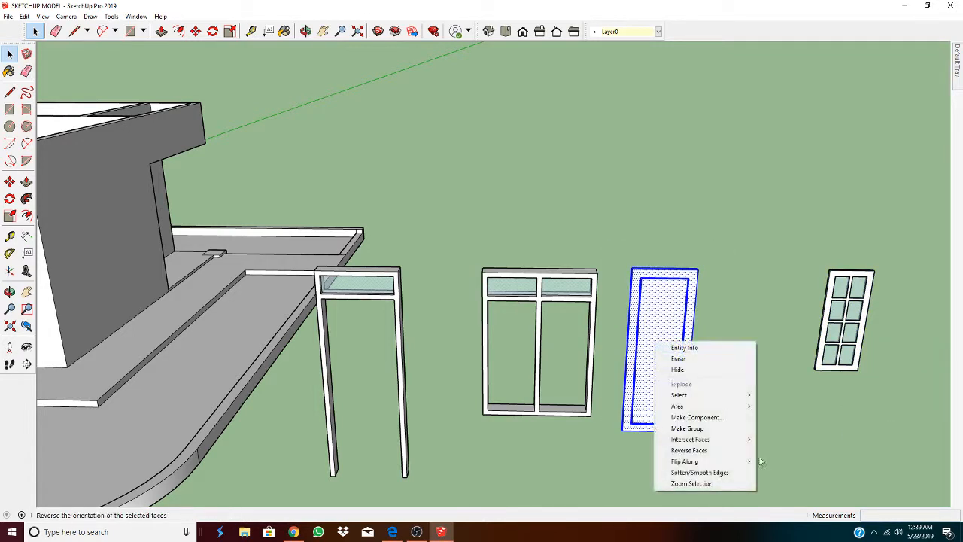
{"action": "left_click", "coordinate": [681, 428]}
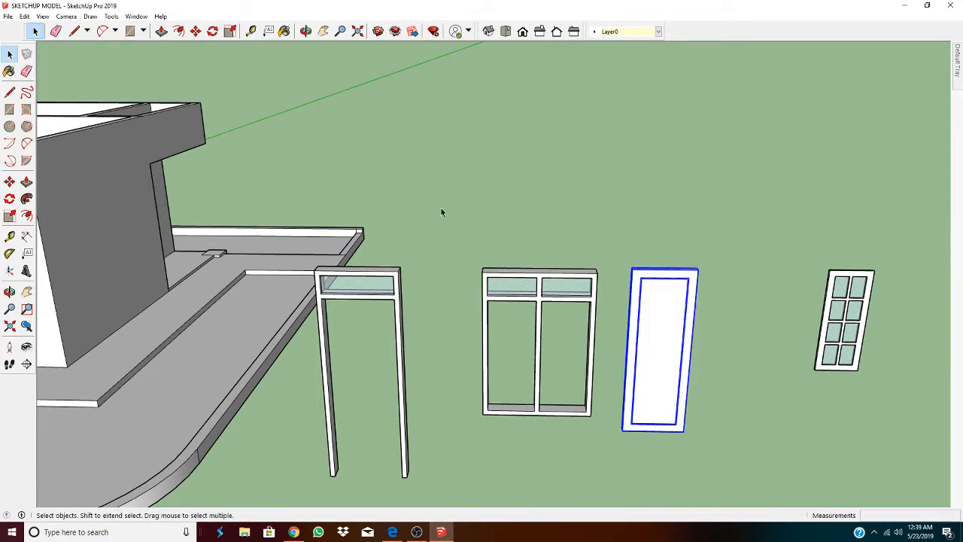
Step: Select the complete double window frame with its upper panes and make it a group
{"action": "left_click_drag", "start_coordinate": [445, 214], "coordinate": [616, 468]}
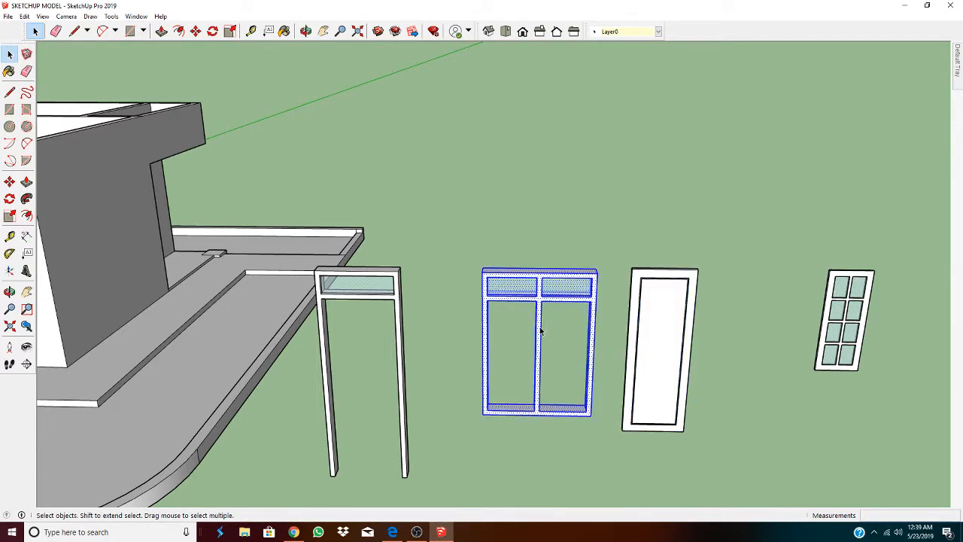
{"action": "right_click", "coordinate": [540, 331]}
{"action": "left_click", "coordinate": [580, 411]}
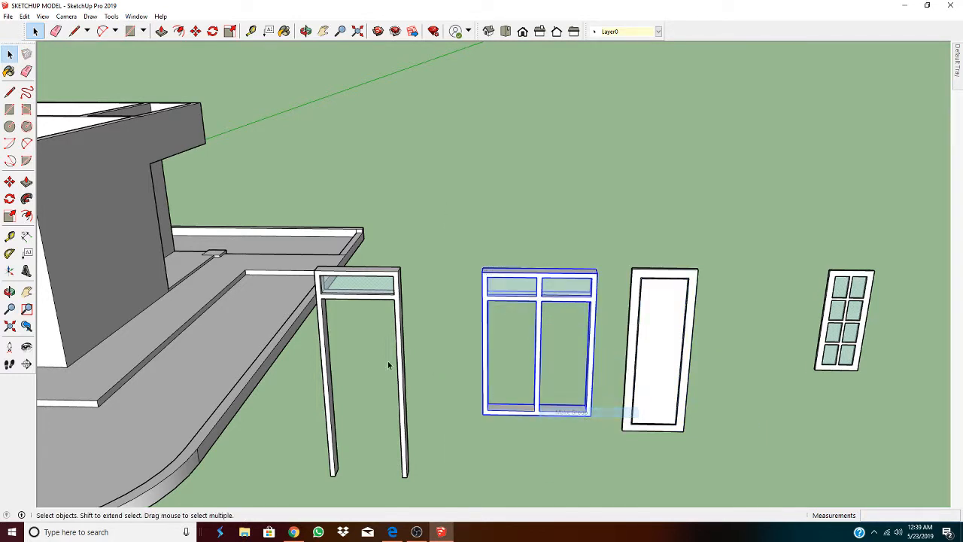
Step: Select the whole door frame with its transom pane and make it a group
{"action": "middle_click_drag", "start_coordinate": [388, 360], "coordinate": [394, 329]}
{"action": "scroll", "coordinate": [368, 278], "scroll_direction": "down", "scroll_amount": 3}
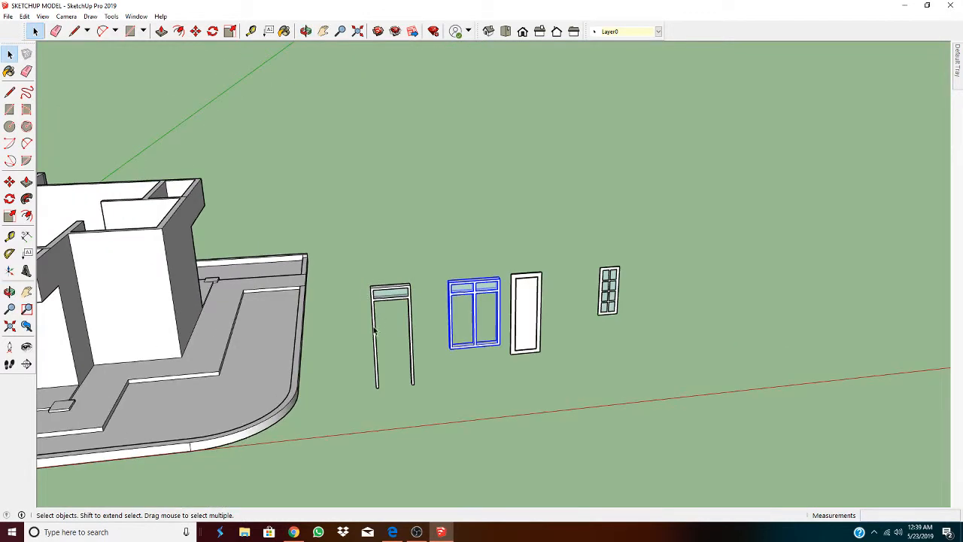
{"action": "left_click_drag", "start_coordinate": [346, 270], "coordinate": [429, 414]}
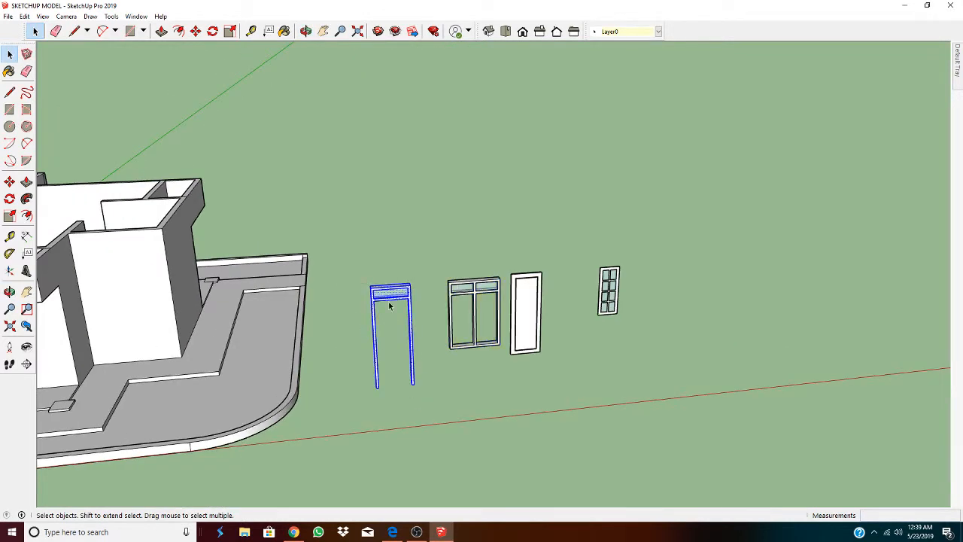
{"action": "right_click", "coordinate": [390, 306]}
{"action": "left_click", "coordinate": [432, 384]}
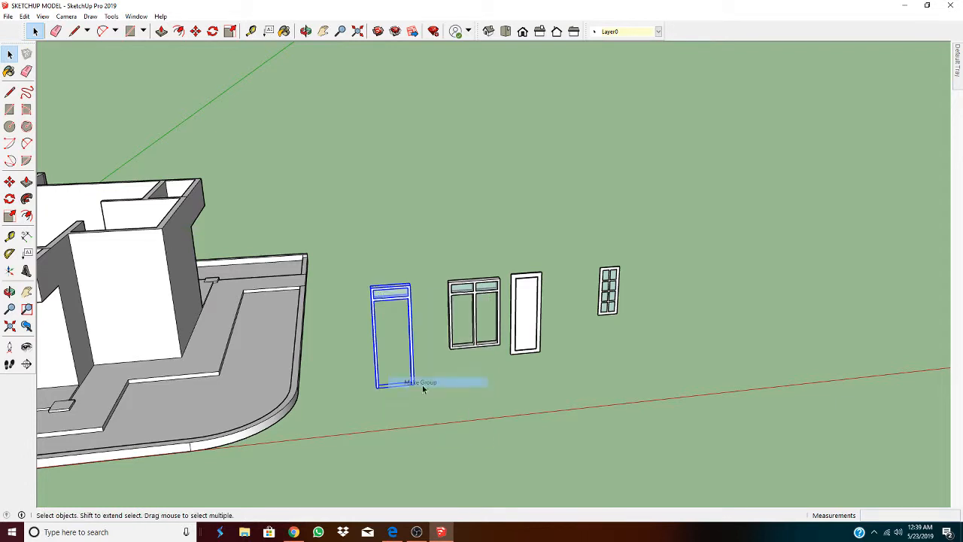
Step: Move the eight-pane window panel by its lower right corner into the matching corner of the window frame's right opening
{"action": "scroll", "coordinate": [497, 386], "scroll_direction": "up", "scroll_amount": 2}
{"action": "middle_click_drag", "start_coordinate": [539, 386], "coordinate": [467, 388]}
{"action": "scroll", "coordinate": [593, 310], "scroll_direction": "up", "scroll_amount": 5}
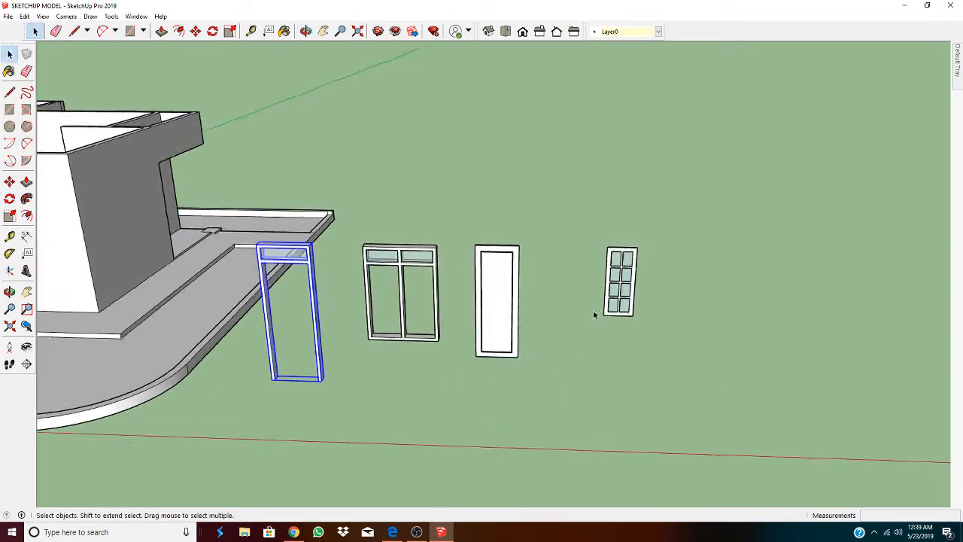
{"action": "left_click", "coordinate": [669, 327]}
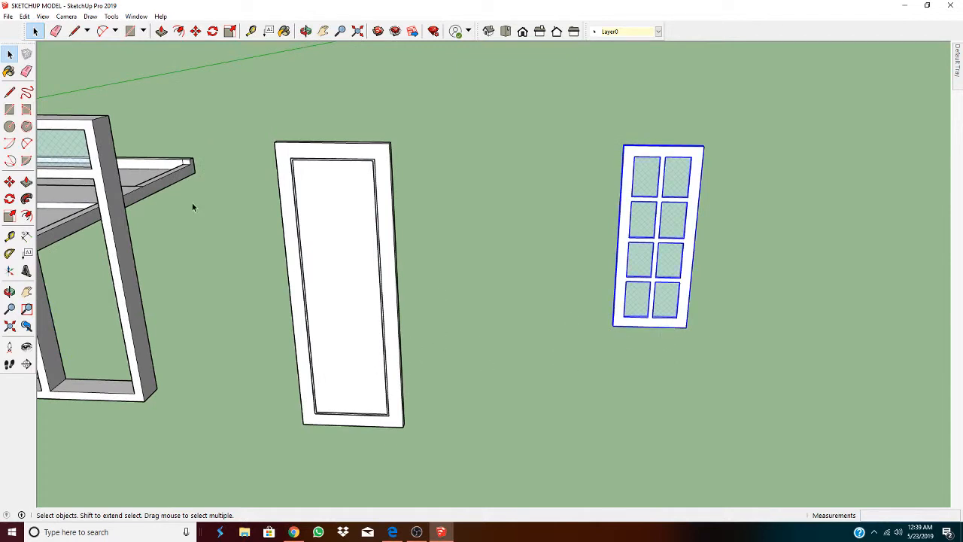
{"action": "left_click", "coordinate": [195, 30]}
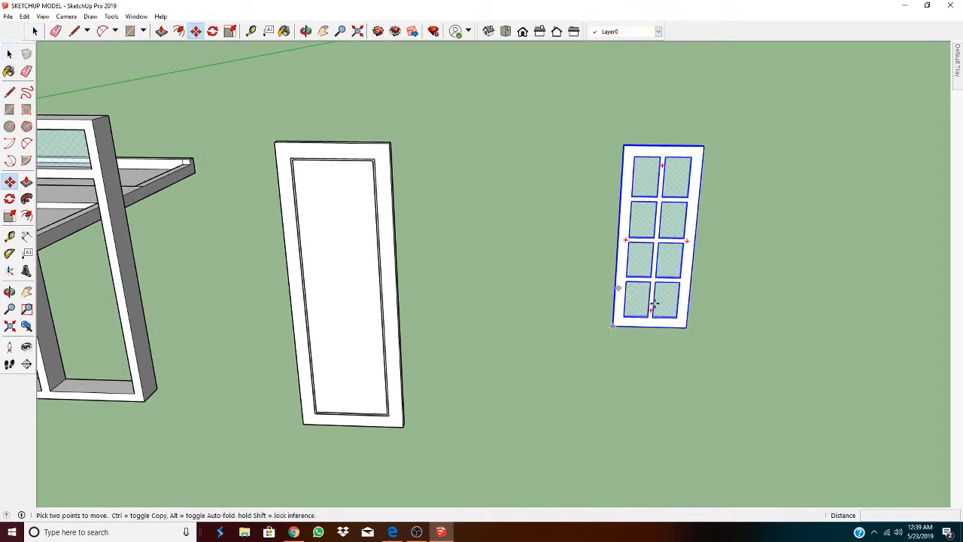
{"action": "left_click", "coordinate": [688, 327]}
{"action": "scroll", "coordinate": [333, 376], "scroll_direction": "down", "scroll_amount": 4}
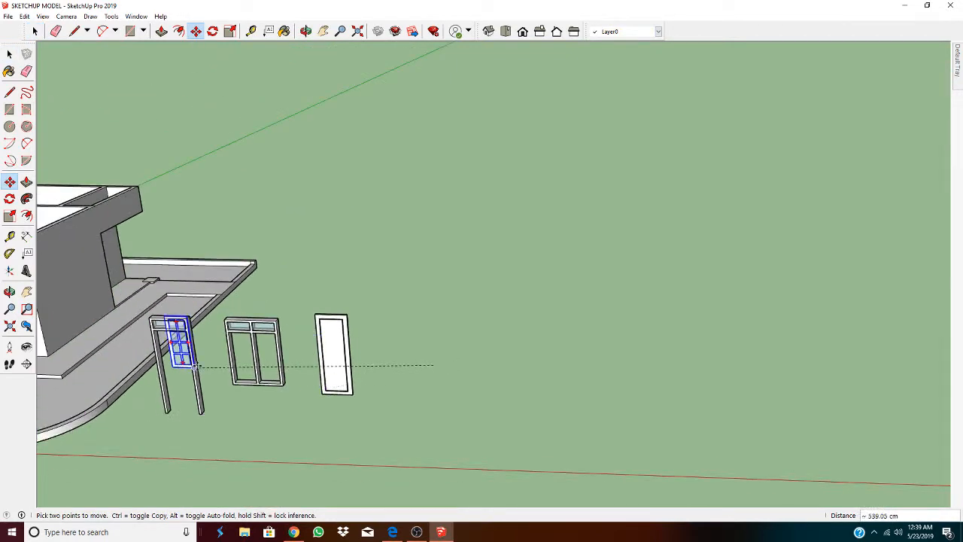
{"action": "scroll", "coordinate": [316, 354], "scroll_direction": "up", "scroll_amount": 5}
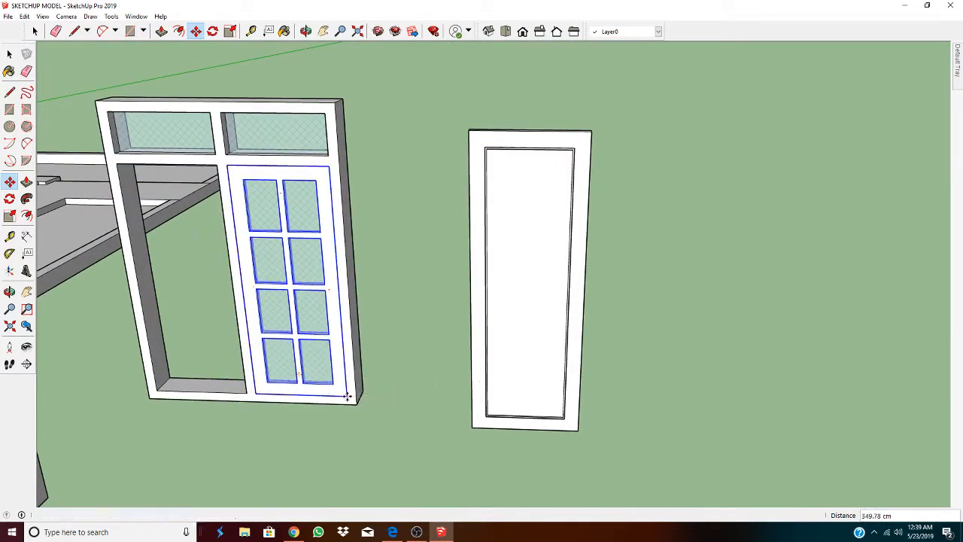
Step: Finish placing the eight-pane panel in the window frame's right opening and copy it into the left opening
{"action": "left_click", "coordinate": [347, 396]}
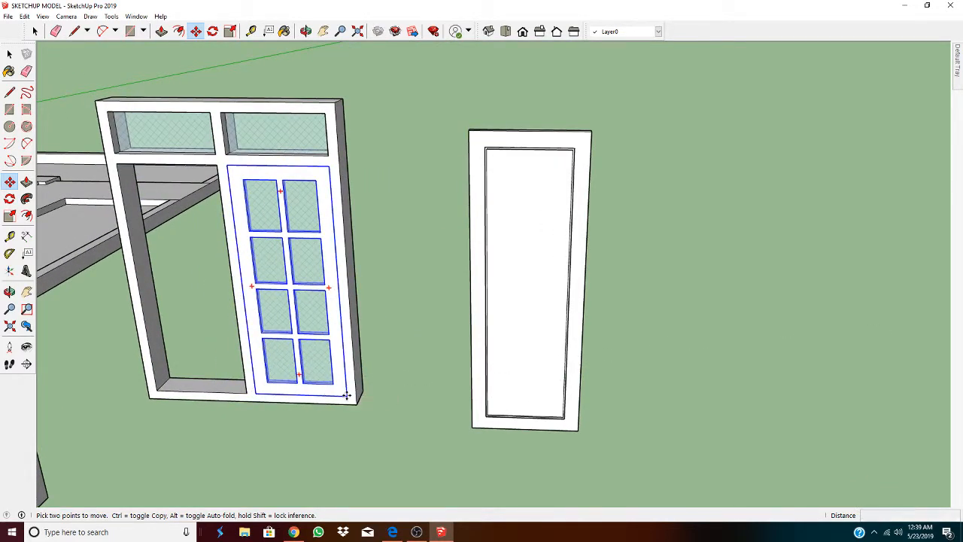
{"action": "left_click", "coordinate": [347, 396], "text": "ctrl"}
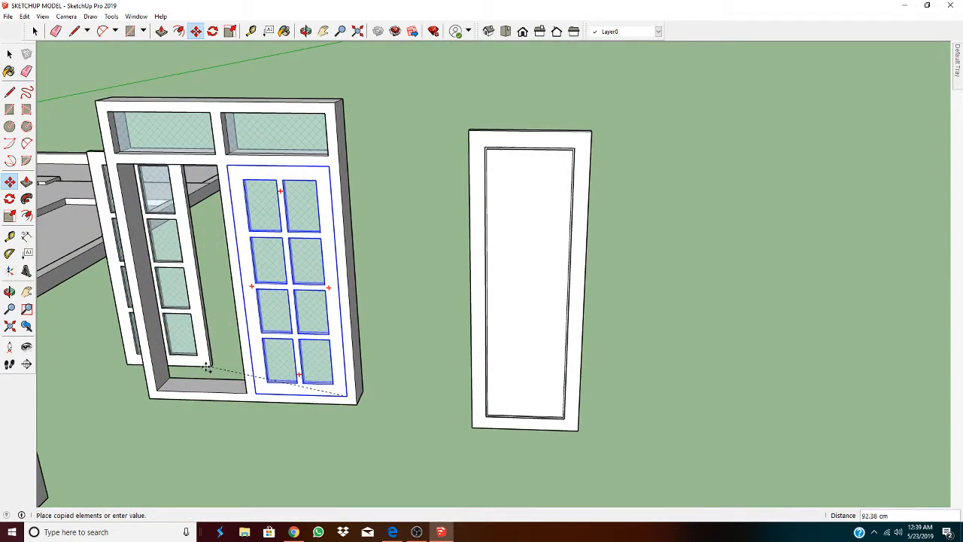
{"action": "left_click", "coordinate": [247, 396]}
{"action": "scroll", "coordinate": [293, 403], "scroll_direction": "down", "scroll_amount": 5}
{"action": "middle_click_drag", "start_coordinate": [293, 402], "coordinate": [326, 360]}
{"action": "key", "text": "m"}
{"action": "middle_click_drag", "start_coordinate": [370, 389], "coordinate": [261, 393]}
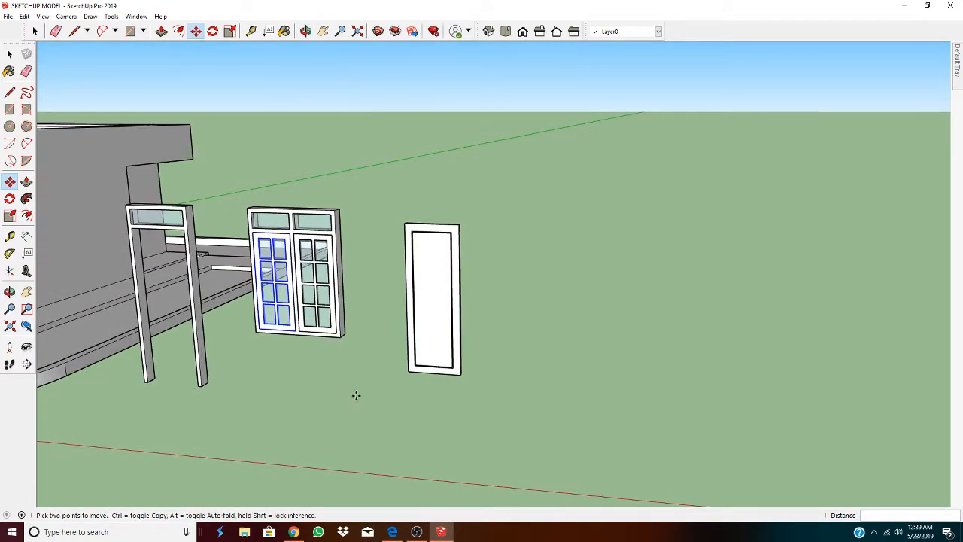
{"action": "scroll", "coordinate": [362, 387], "scroll_direction": "up", "scroll_amount": 6}
{"action": "middle_click_drag", "start_coordinate": [452, 368], "coordinate": [267, 366]}
{"action": "scroll", "coordinate": [266, 366], "scroll_direction": "down", "scroll_amount": 6}
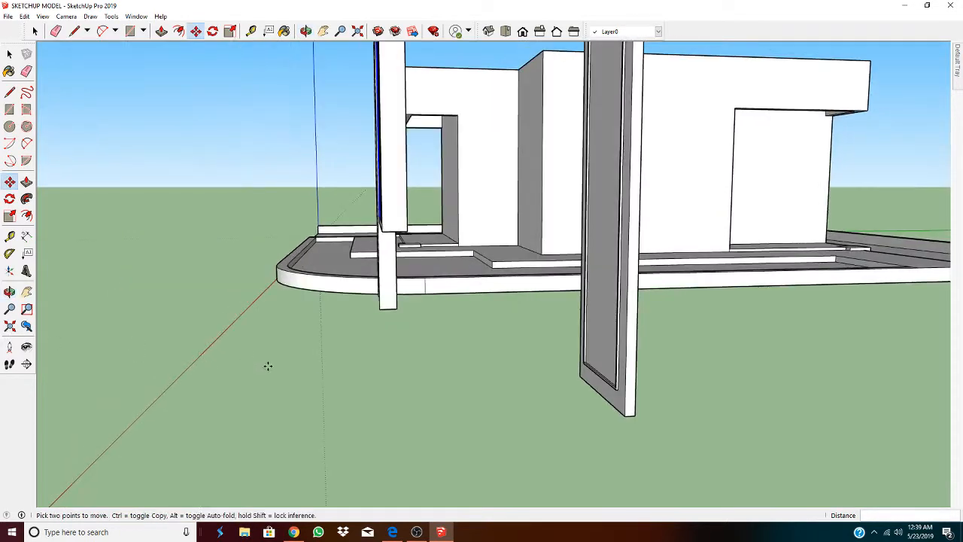
{"action": "scroll", "coordinate": [297, 374], "scroll_direction": "down", "scroll_amount": 2}
{"action": "middle_click_drag", "start_coordinate": [459, 413], "coordinate": [243, 404]}
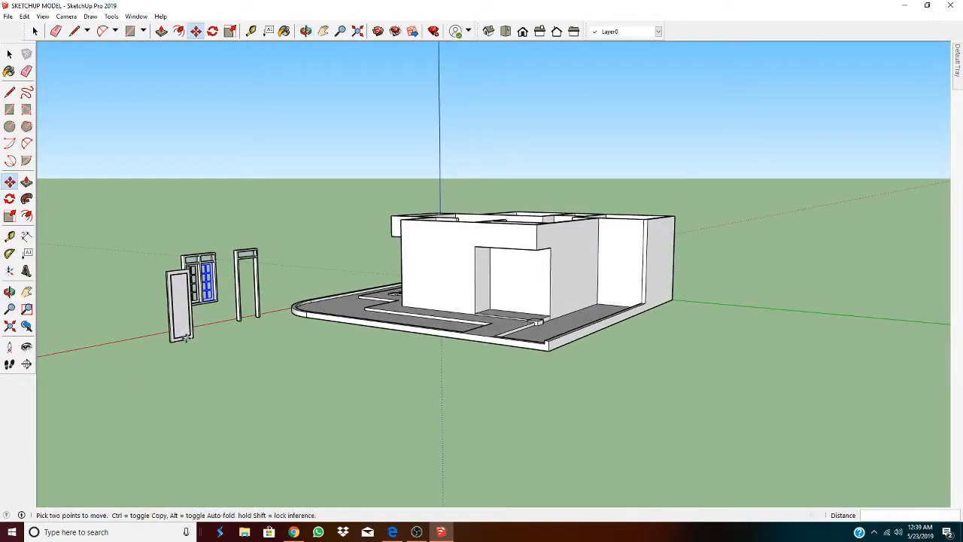
{"action": "scroll", "coordinate": [189, 339], "scroll_direction": "up", "scroll_amount": 5}
{"action": "scroll", "coordinate": [194, 337], "scroll_direction": "up", "scroll_amount": 7}
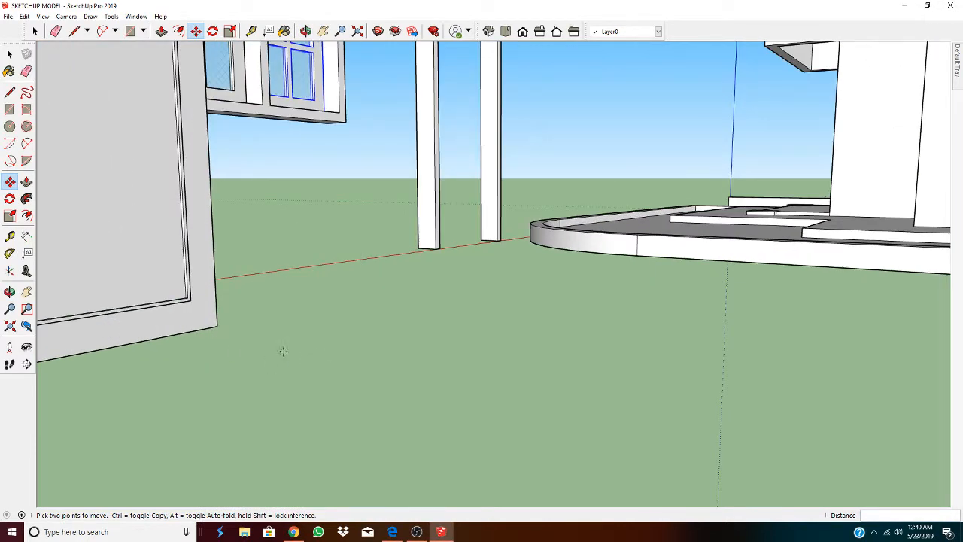
{"action": "left_click", "coordinate": [217, 325]}
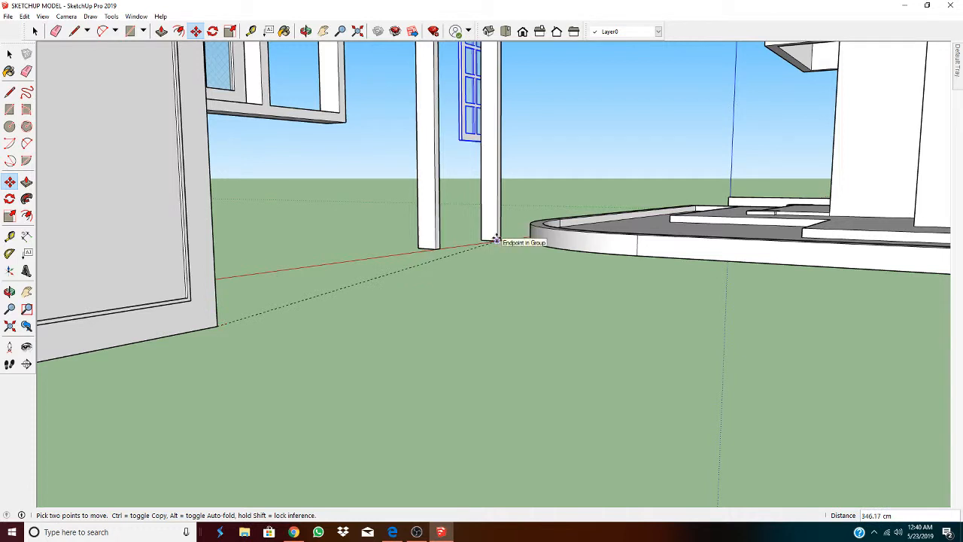
{"action": "middle_click_drag", "start_coordinate": [496, 240], "coordinate": [457, 313]}
{"action": "scroll", "coordinate": [456, 313], "scroll_direction": "down", "scroll_amount": 5}
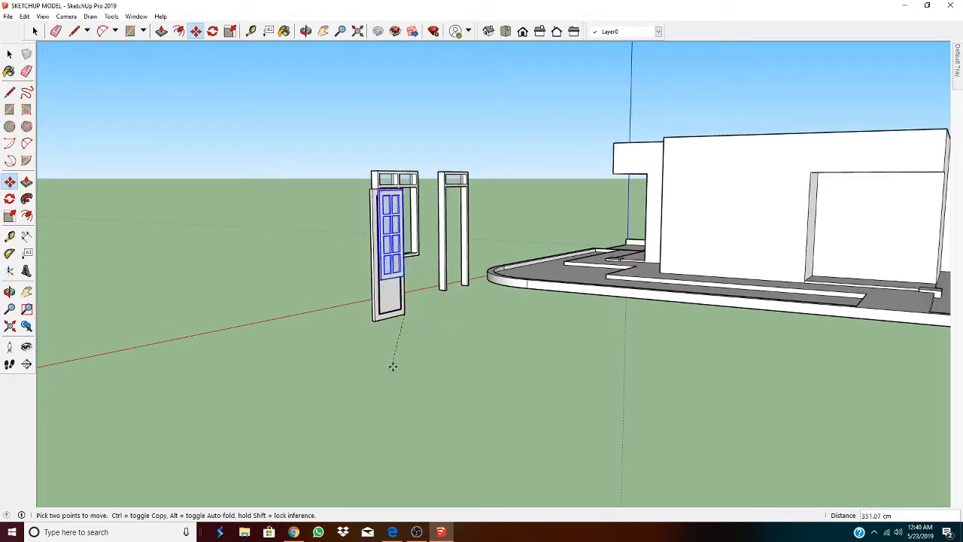
{"action": "left_click", "coordinate": [406, 362]}
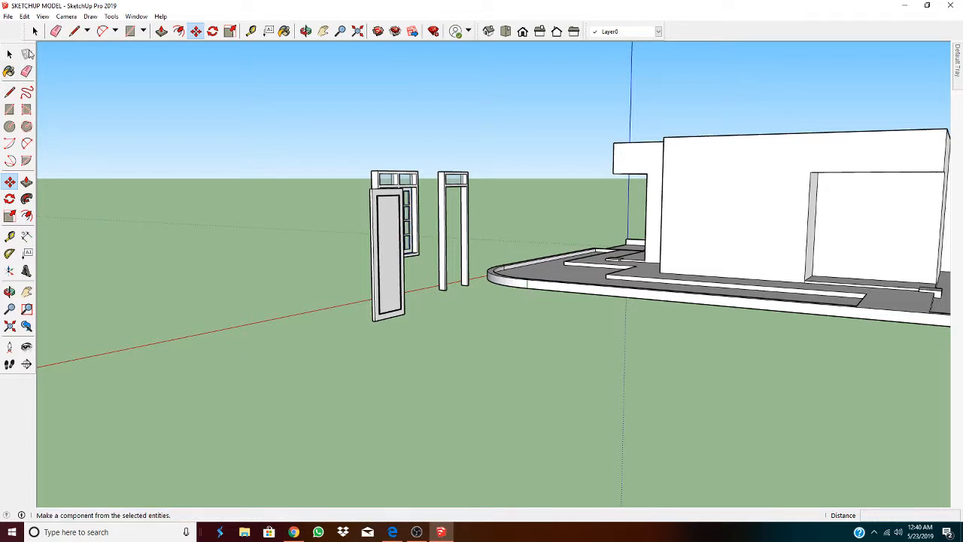
{"action": "left_click", "coordinate": [9, 53]}
Step: Move the bordered door panel by its lower corner into the matching corner of the door frame's opening
{"action": "scroll", "coordinate": [447, 338], "scroll_direction": "up", "scroll_amount": 3}
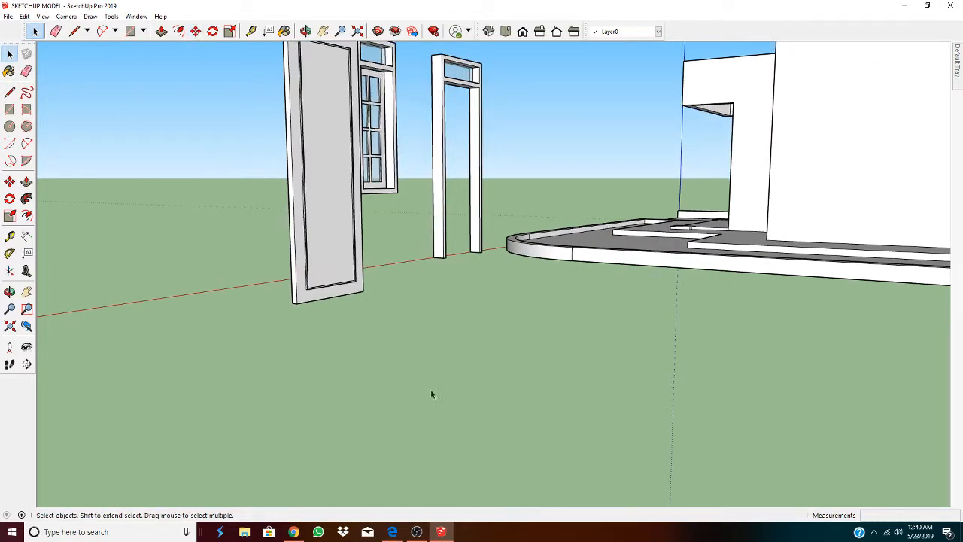
{"action": "left_click", "coordinate": [195, 31]}
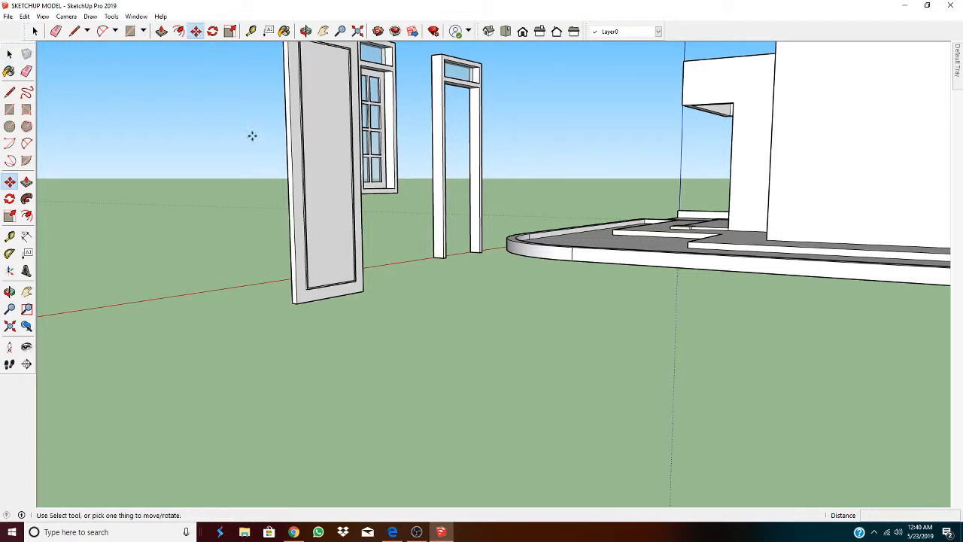
{"action": "scroll", "coordinate": [362, 291], "scroll_direction": "up", "scroll_amount": 8}
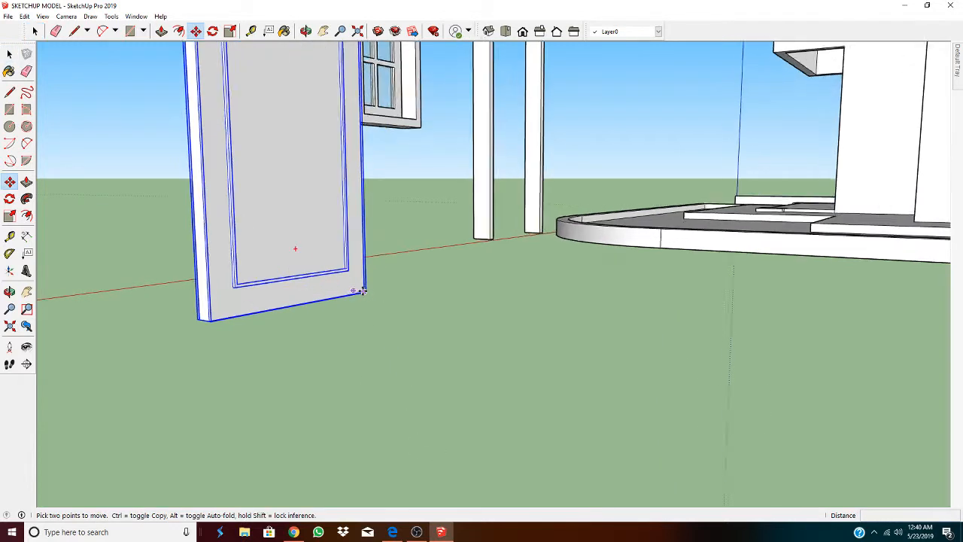
{"action": "scroll", "coordinate": [271, 284], "scroll_direction": "down", "scroll_amount": 4}
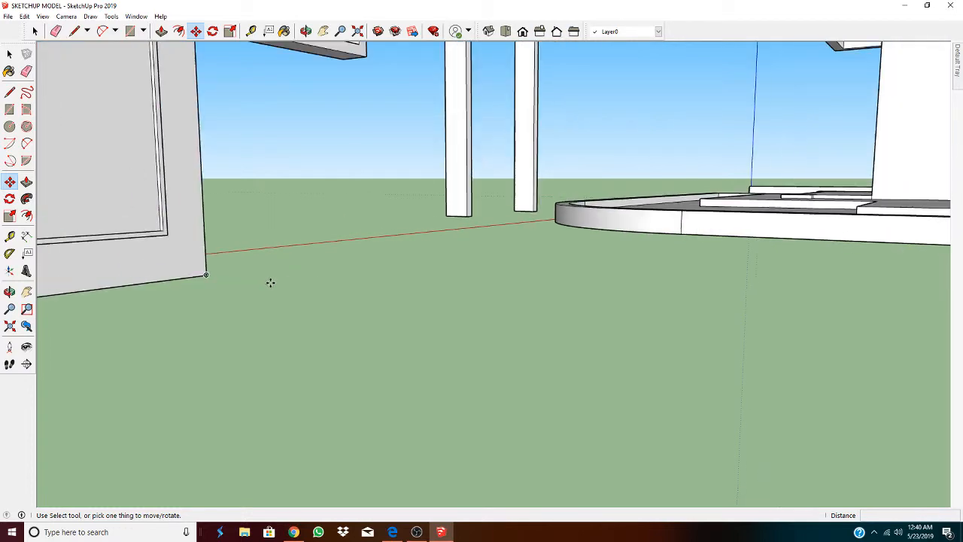
{"action": "left_click", "coordinate": [200, 272]}
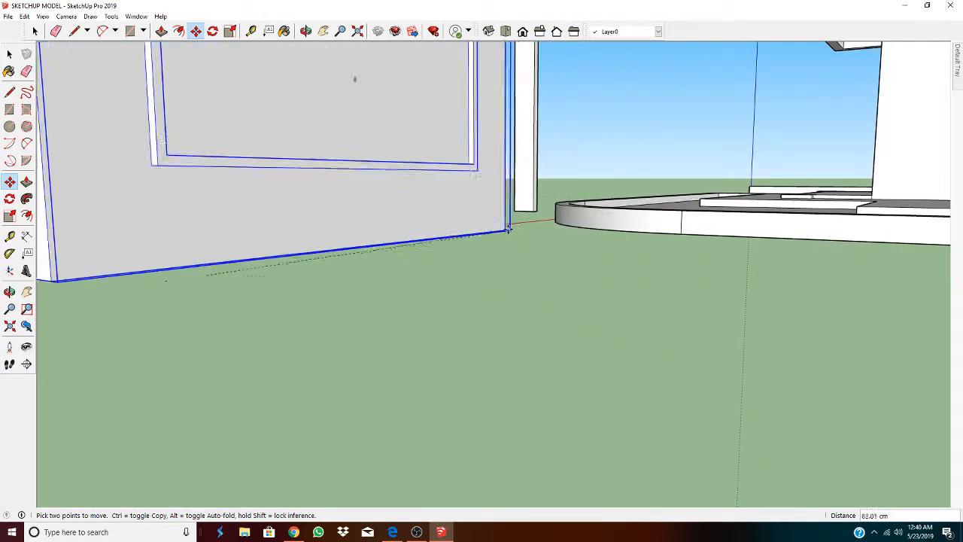
{"action": "scroll", "coordinate": [510, 234], "scroll_direction": "down", "scroll_amount": 3}
{"action": "middle_click_drag", "start_coordinate": [527, 151], "coordinate": [344, 273]}
{"action": "scroll", "coordinate": [322, 272], "scroll_direction": "down", "scroll_amount": 3}
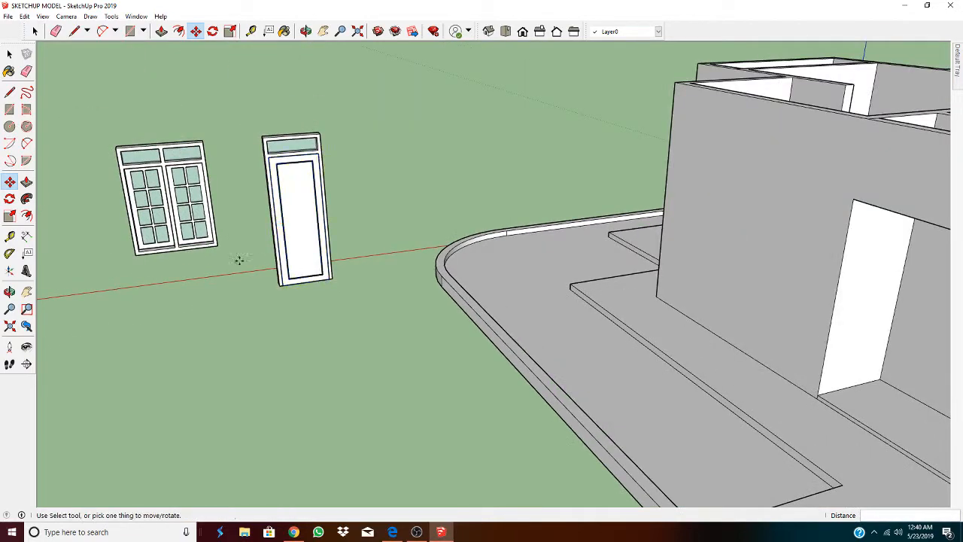
Step: Select the door frame together with its fitted panel and make them one group
{"action": "middle_click_drag", "start_coordinate": [238, 260], "coordinate": [839, 351]}
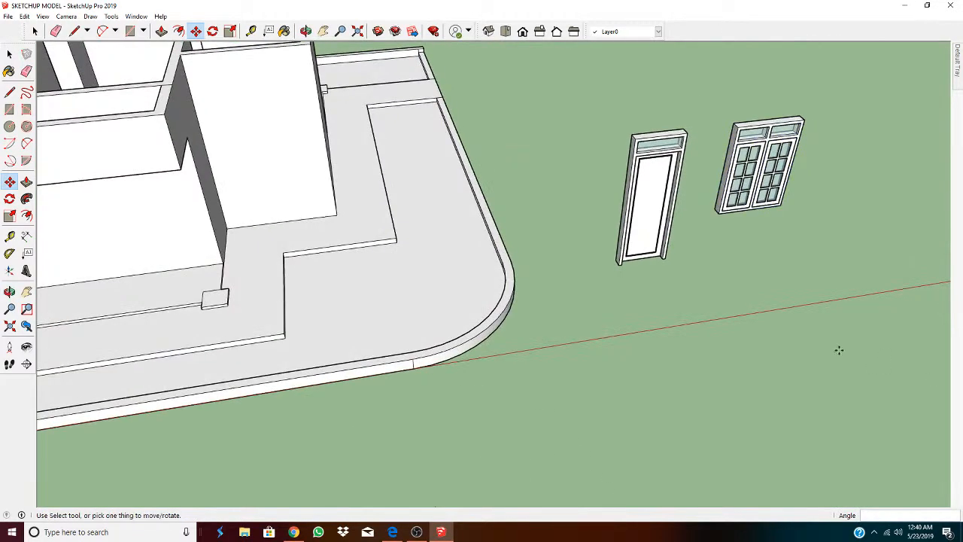
{"action": "scroll", "coordinate": [817, 252], "scroll_direction": "up", "scroll_amount": 4}
{"action": "scroll", "coordinate": [801, 239], "scroll_direction": "down", "scroll_amount": 3}
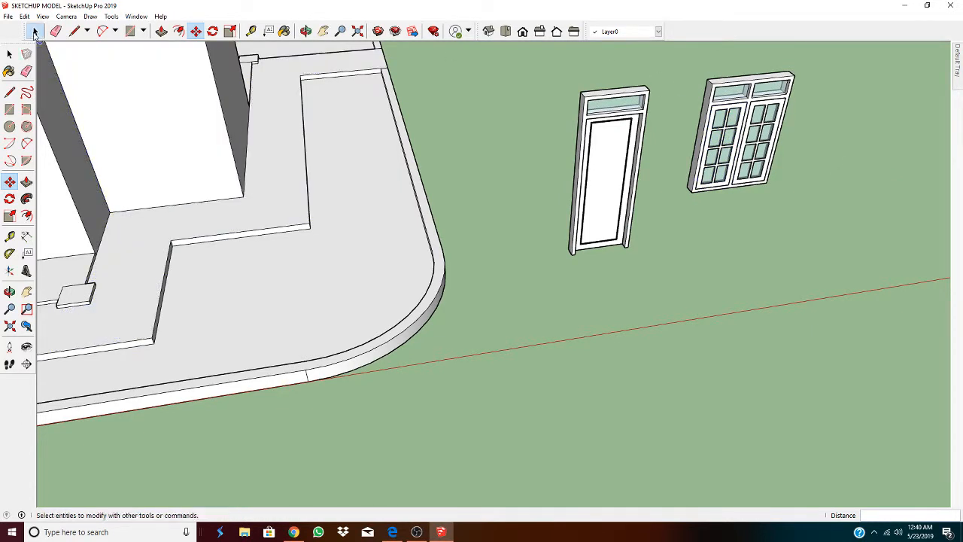
{"action": "left_click", "coordinate": [34, 31]}
{"action": "left_click_drag", "start_coordinate": [545, 75], "coordinate": [667, 280]}
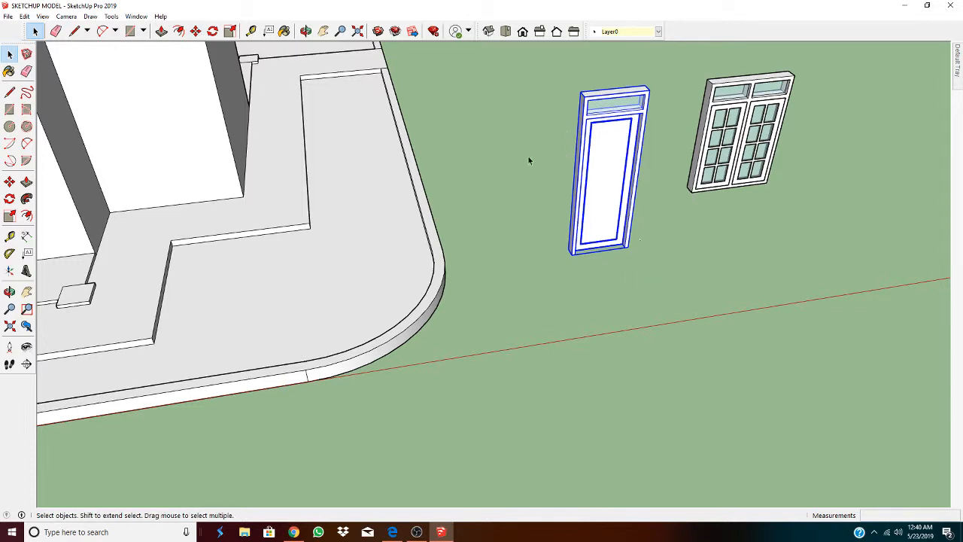
{"action": "right_click", "coordinate": [604, 180]}
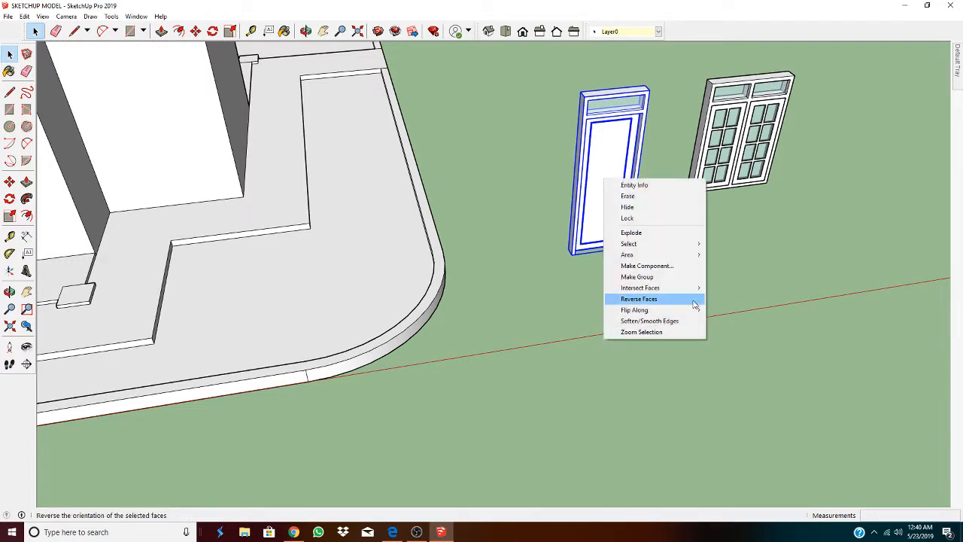
{"action": "left_click", "coordinate": [661, 276]}
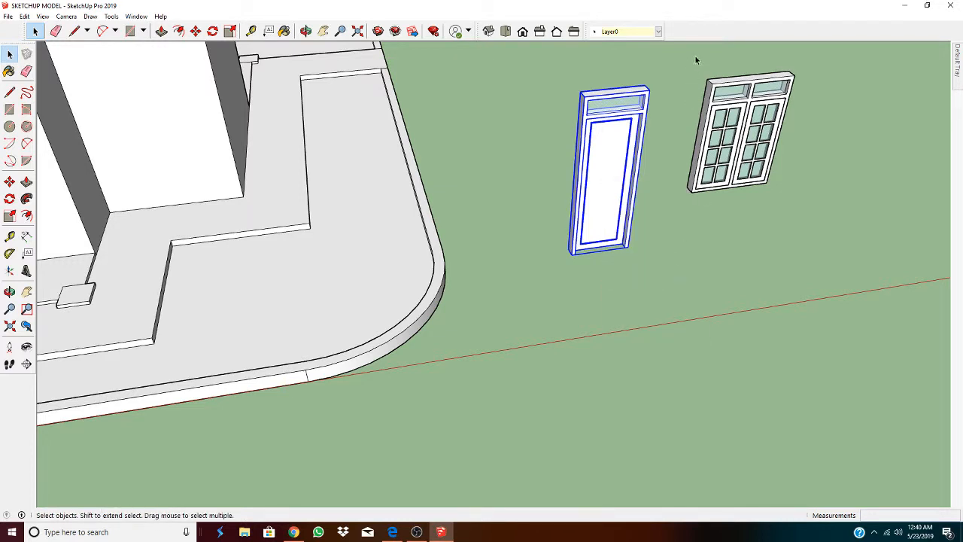
Step: Select the double window frame together with both eight-pane panels and make them one group
{"action": "left_click_drag", "start_coordinate": [694, 57], "coordinate": [827, 227]}
{"action": "left_click_drag", "start_coordinate": [681, 71], "coordinate": [858, 234]}
{"action": "right_click", "coordinate": [734, 144]}
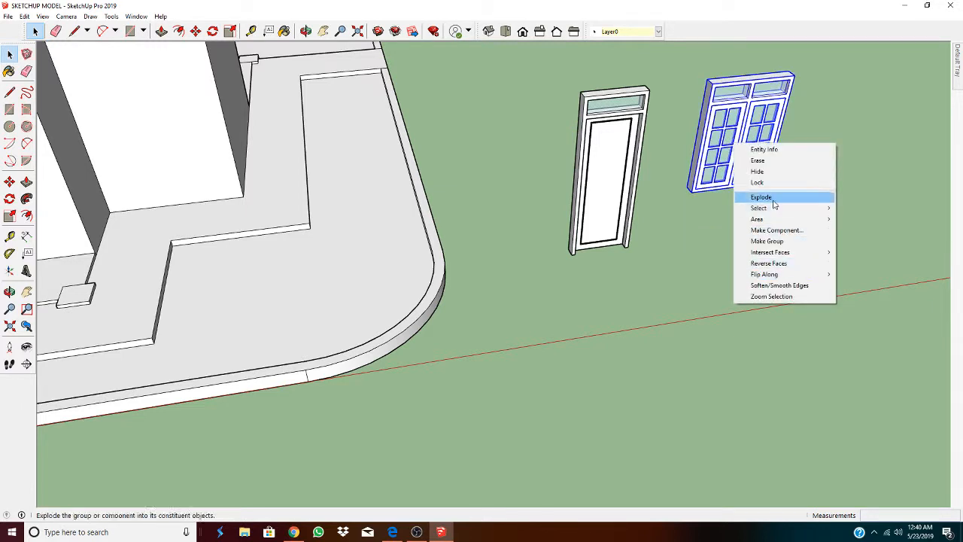
{"action": "left_click", "coordinate": [771, 241]}
{"action": "left_click", "coordinate": [732, 256]}
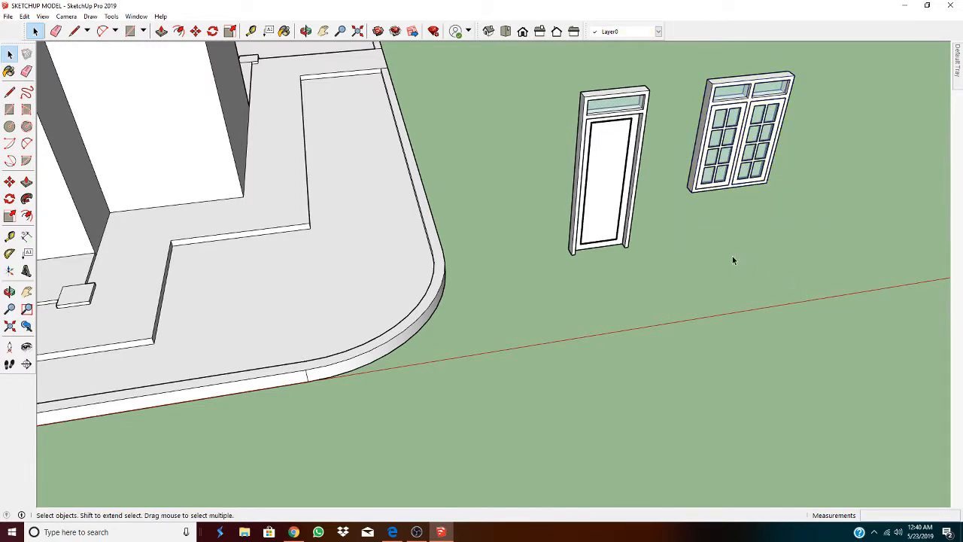
Step: Examine the assembled door and window beside the house model from several distances and angles
{"action": "scroll", "coordinate": [727, 260], "scroll_direction": "down", "scroll_amount": 2}
{"action": "scroll", "coordinate": [724, 265], "scroll_direction": "down", "scroll_amount": 5}
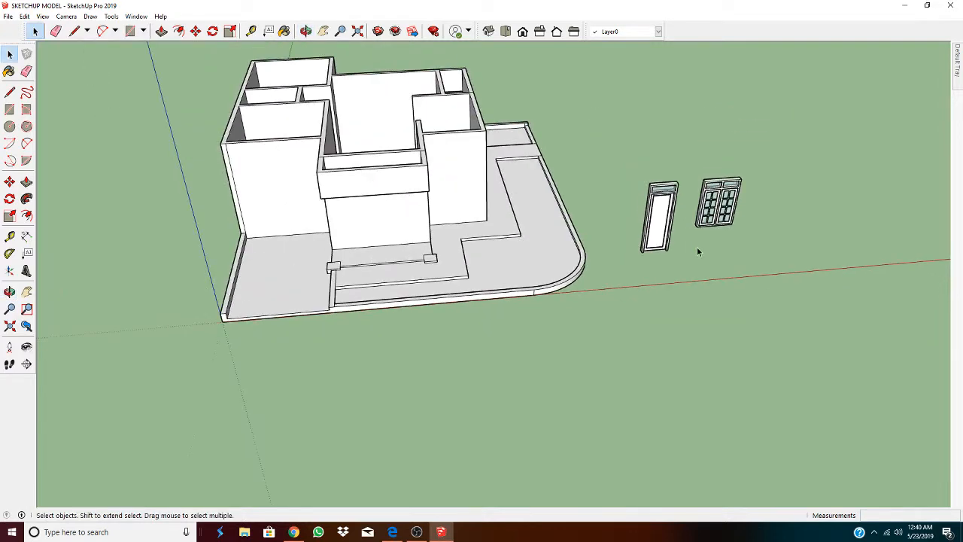
{"action": "scroll", "coordinate": [606, 214], "scroll_direction": "up", "scroll_amount": 2}
{"action": "middle_click_drag", "start_coordinate": [650, 234], "coordinate": [527, 219]}
{"action": "scroll", "coordinate": [635, 278], "scroll_direction": "up", "scroll_amount": 3}
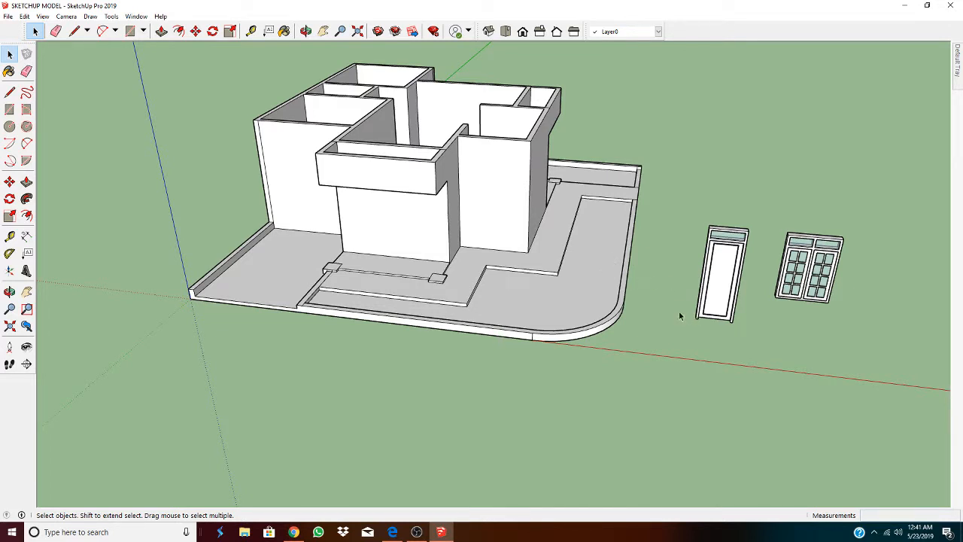
{"action": "scroll", "coordinate": [681, 264], "scroll_direction": "up", "scroll_amount": 3}
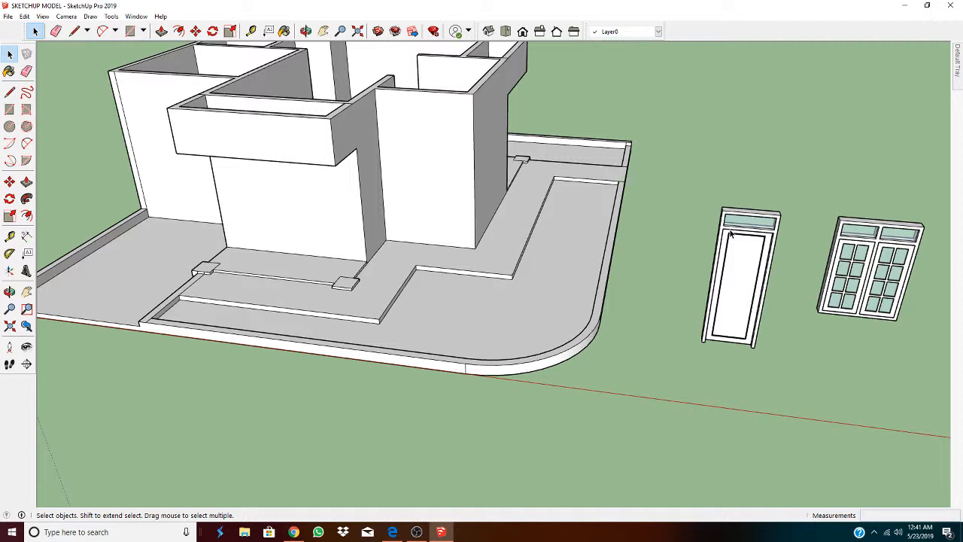
{"action": "scroll", "coordinate": [730, 234], "scroll_direction": "down", "scroll_amount": 2}
{"action": "scroll", "coordinate": [726, 257], "scroll_direction": "down", "scroll_amount": 1}
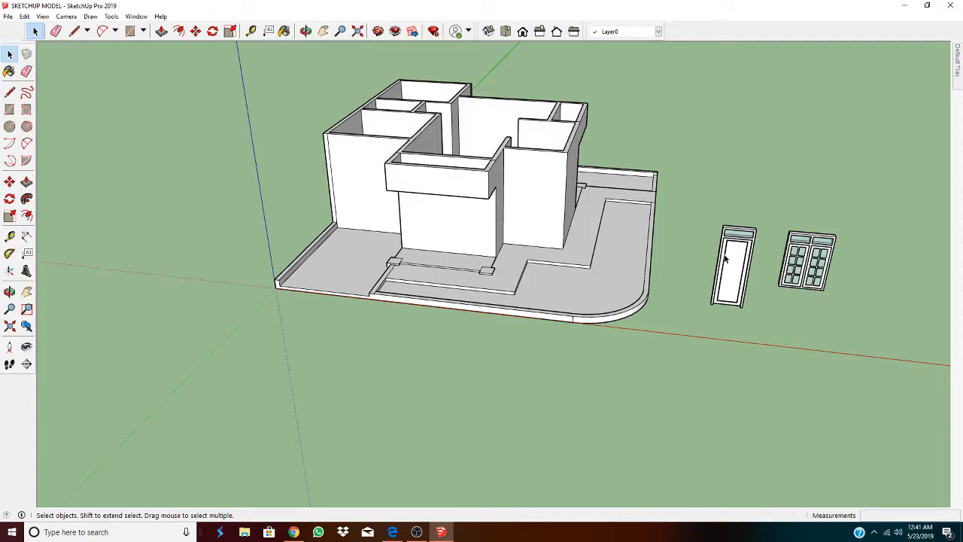
{"action": "scroll", "coordinate": [726, 258], "scroll_direction": "down", "scroll_amount": 1}
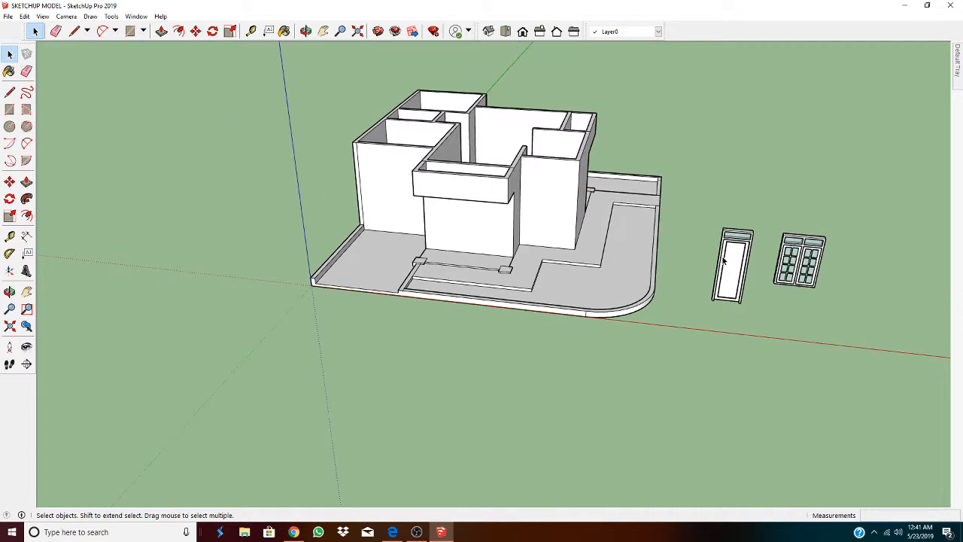